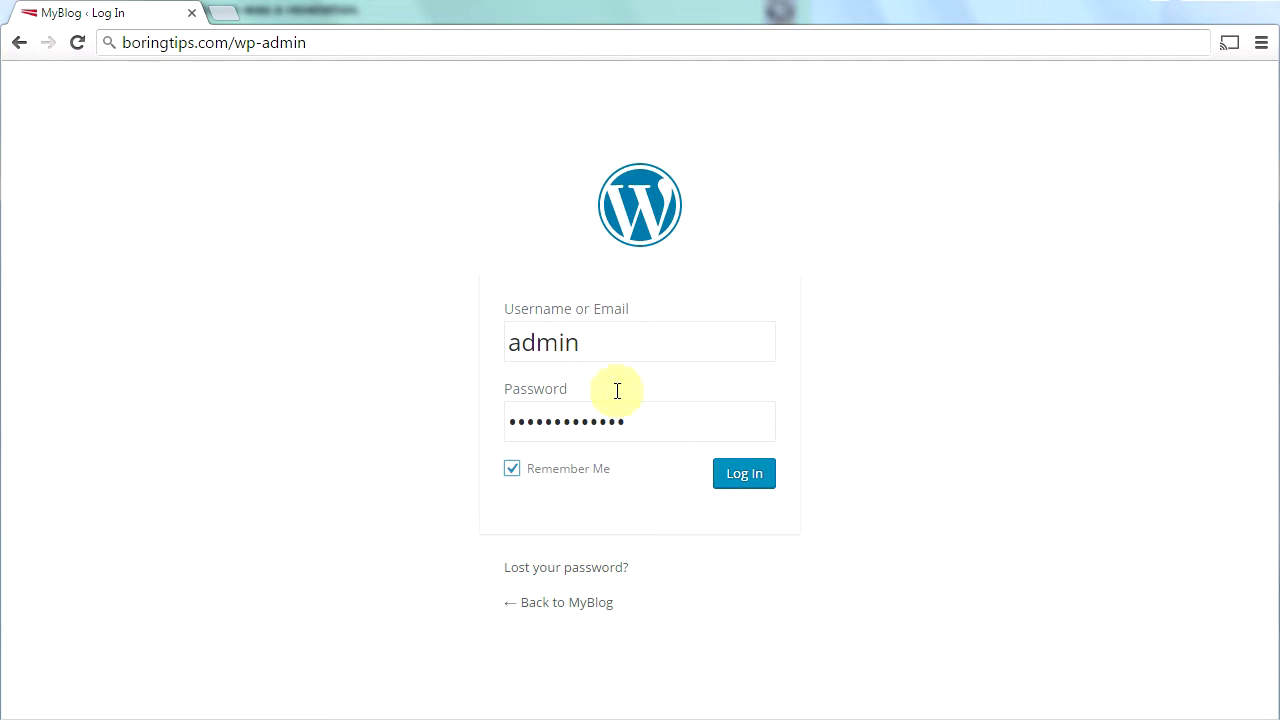
# Step: Log in to reach the MyBlog WordPress admin Dashboard
pyautogui.click(739, 478)
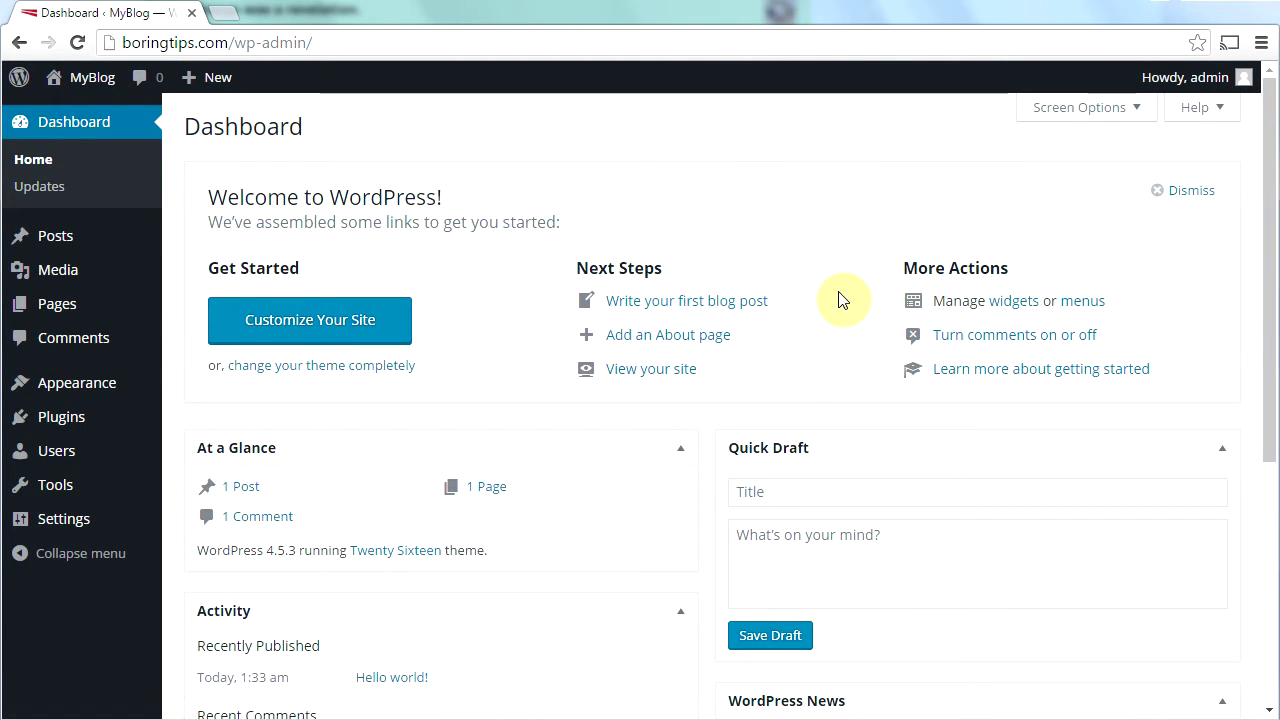
# Step: Dismiss the Welcome panel and go to Appearance > Themes to add a new theme
pyautogui.click(1180, 196)
pyautogui.moveTo(64, 392)
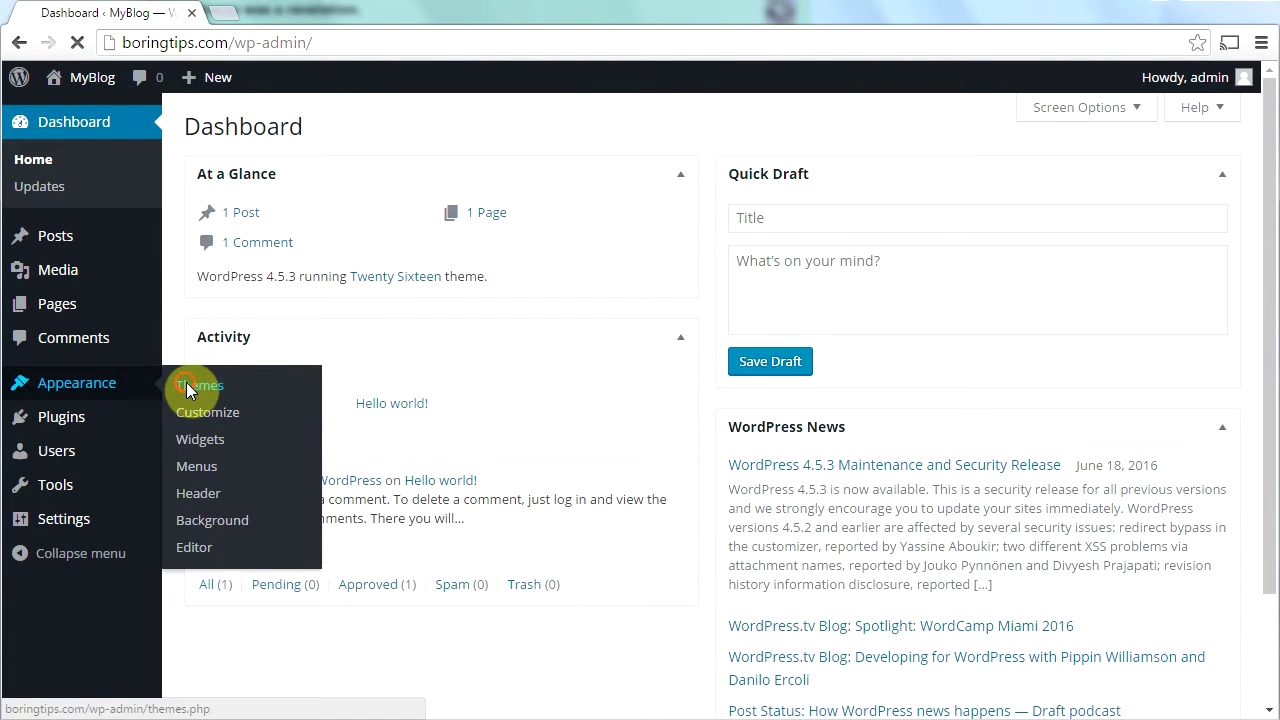
pyautogui.click(187, 388)
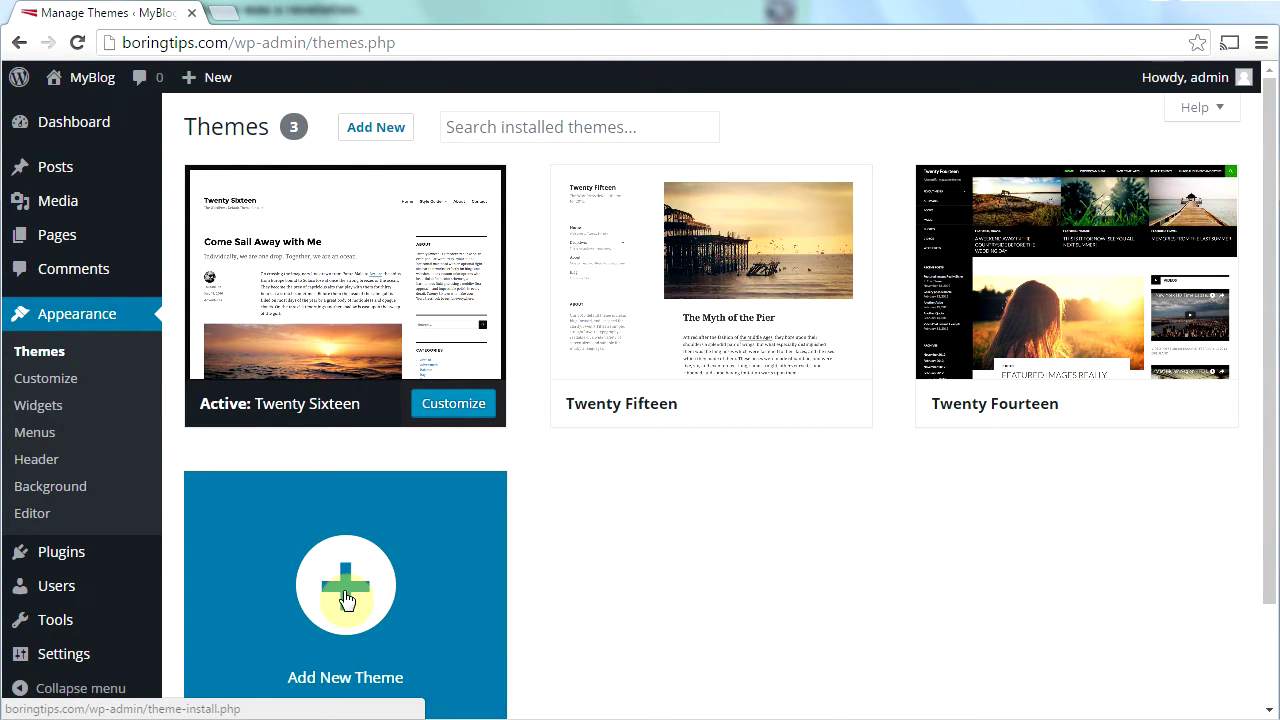
pyautogui.click(347, 600)
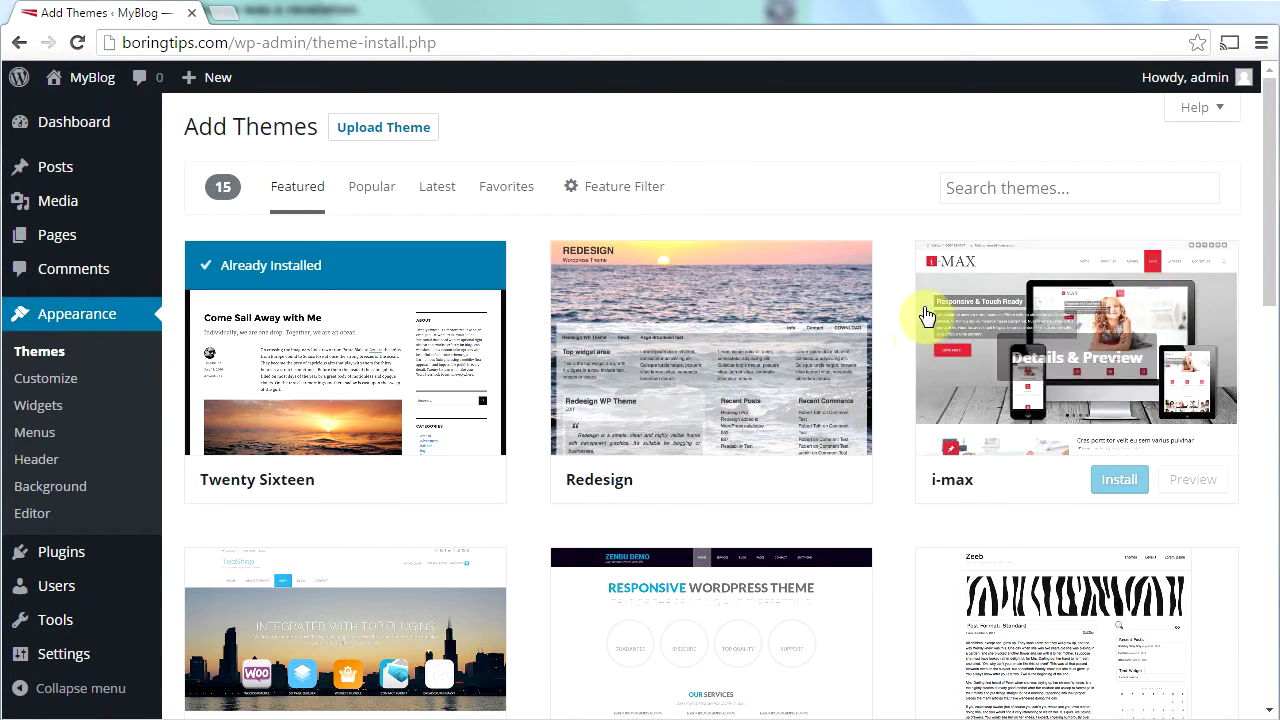
# Step: Search the theme directory for 'stargazer'
pyautogui.click(985, 188)
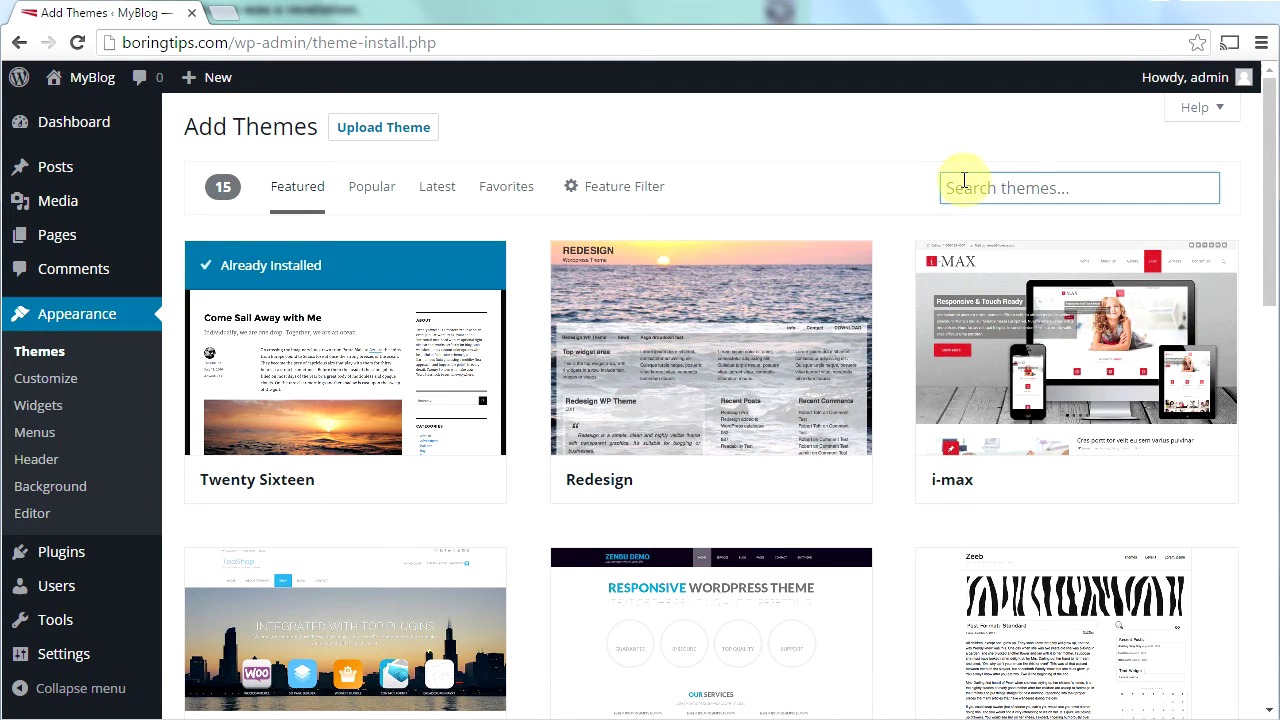
pyautogui.write('starg')
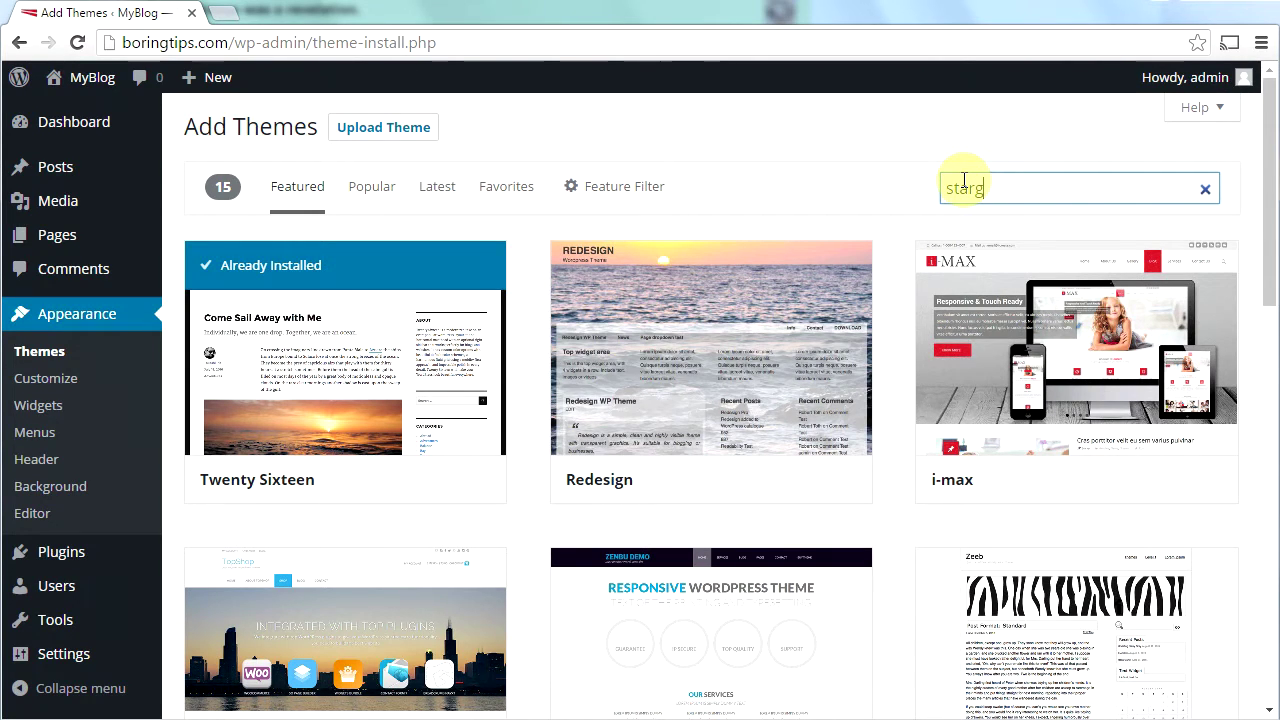
pyautogui.write('azer')
pyautogui.moveTo(623, 441)
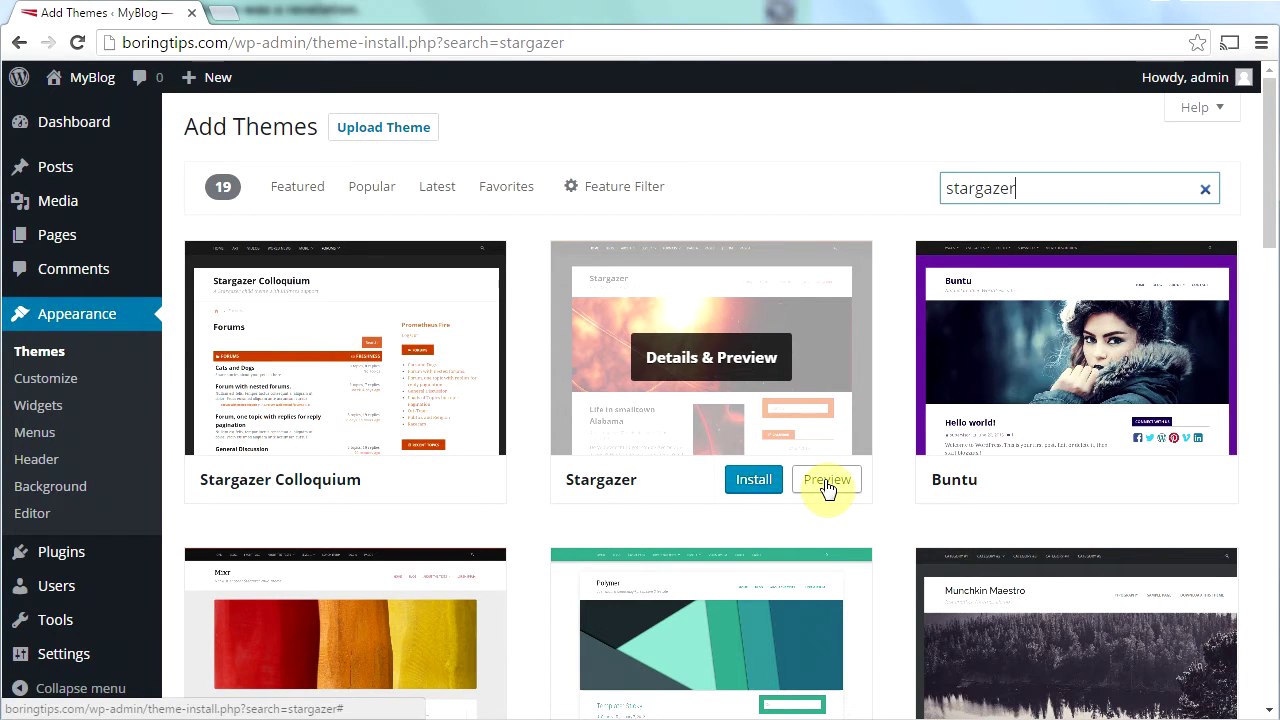
# Step: Install and activate Stargazer, then view MyBlog's front page in its new design
pyautogui.click(752, 483)
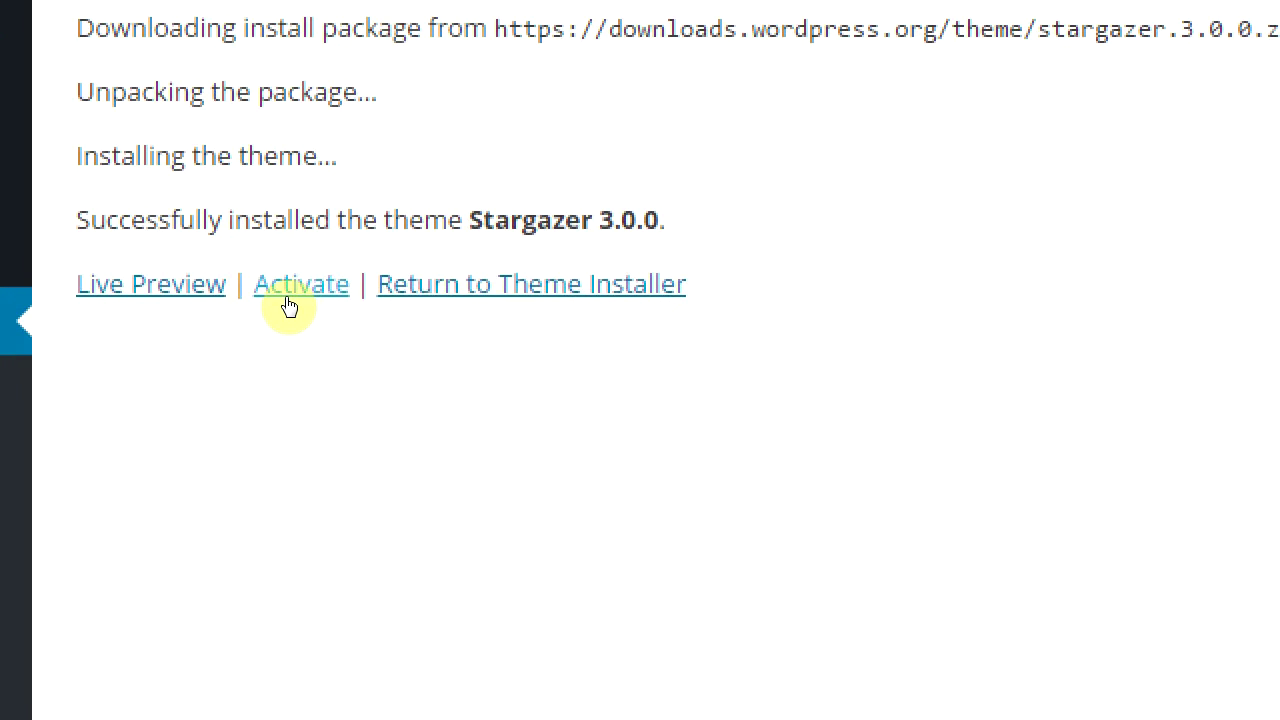
pyautogui.click(297, 293)
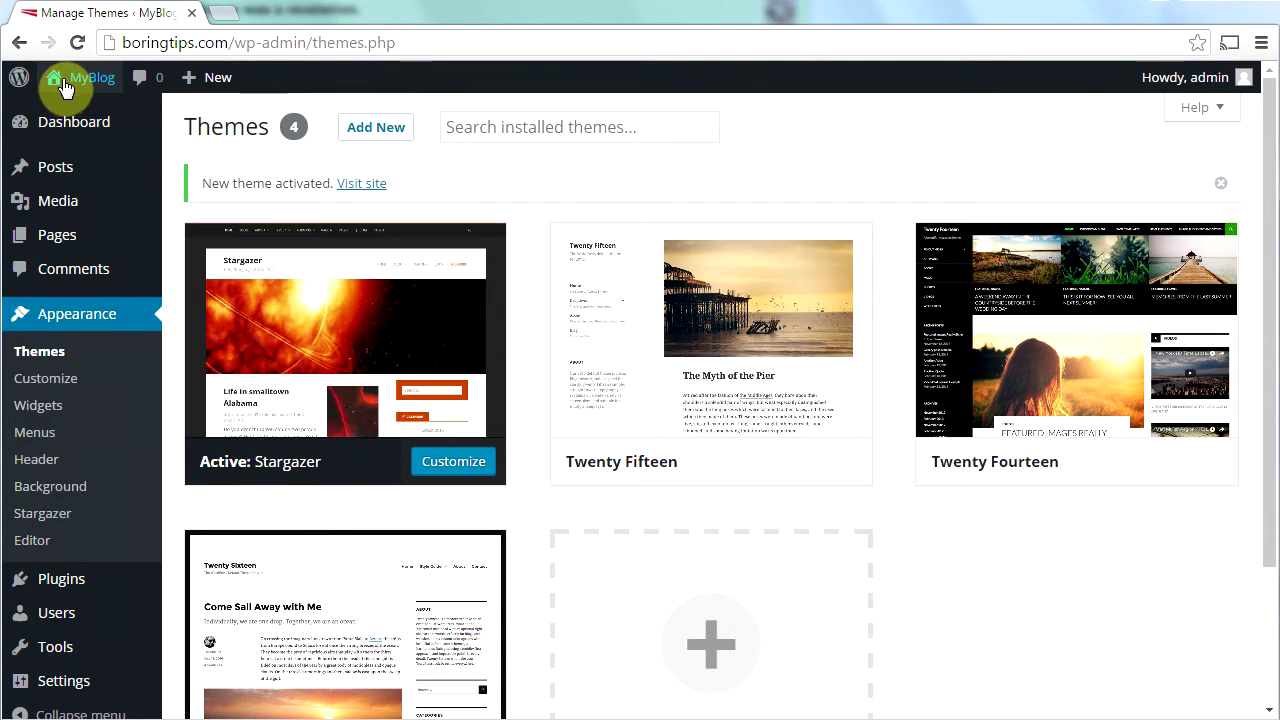
pyautogui.moveTo(50, 75)
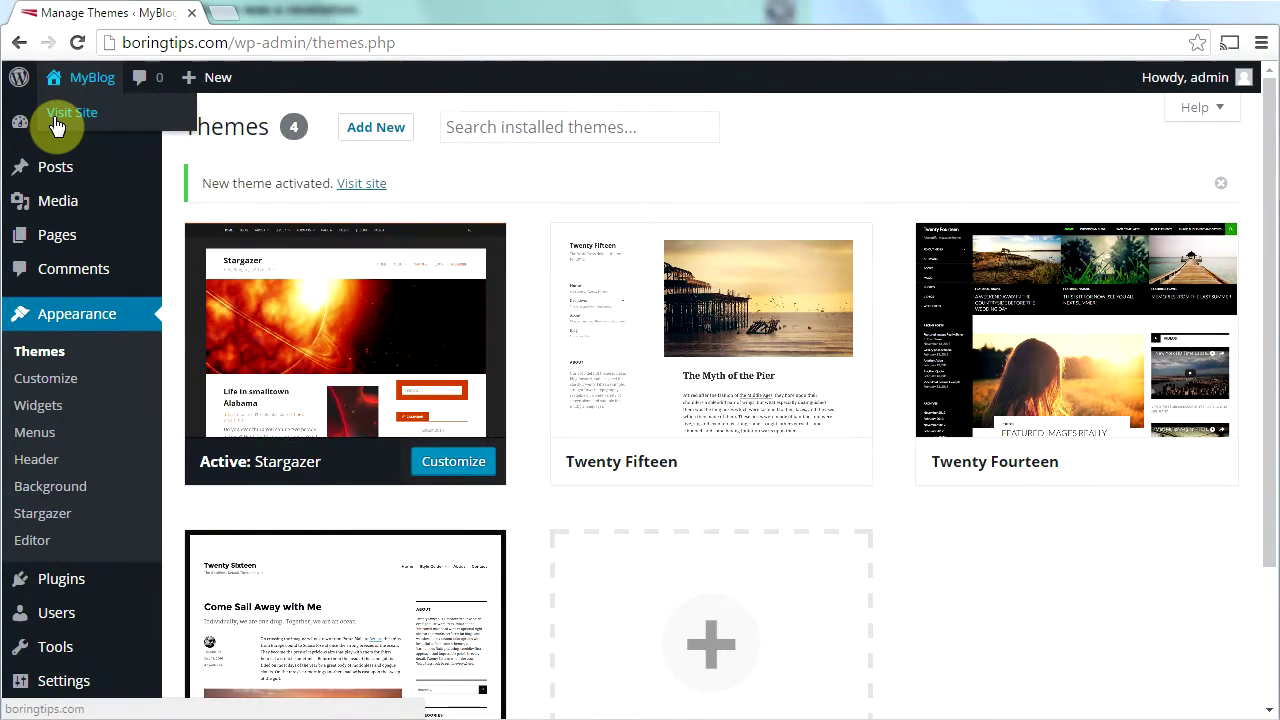
pyautogui.click(54, 118)
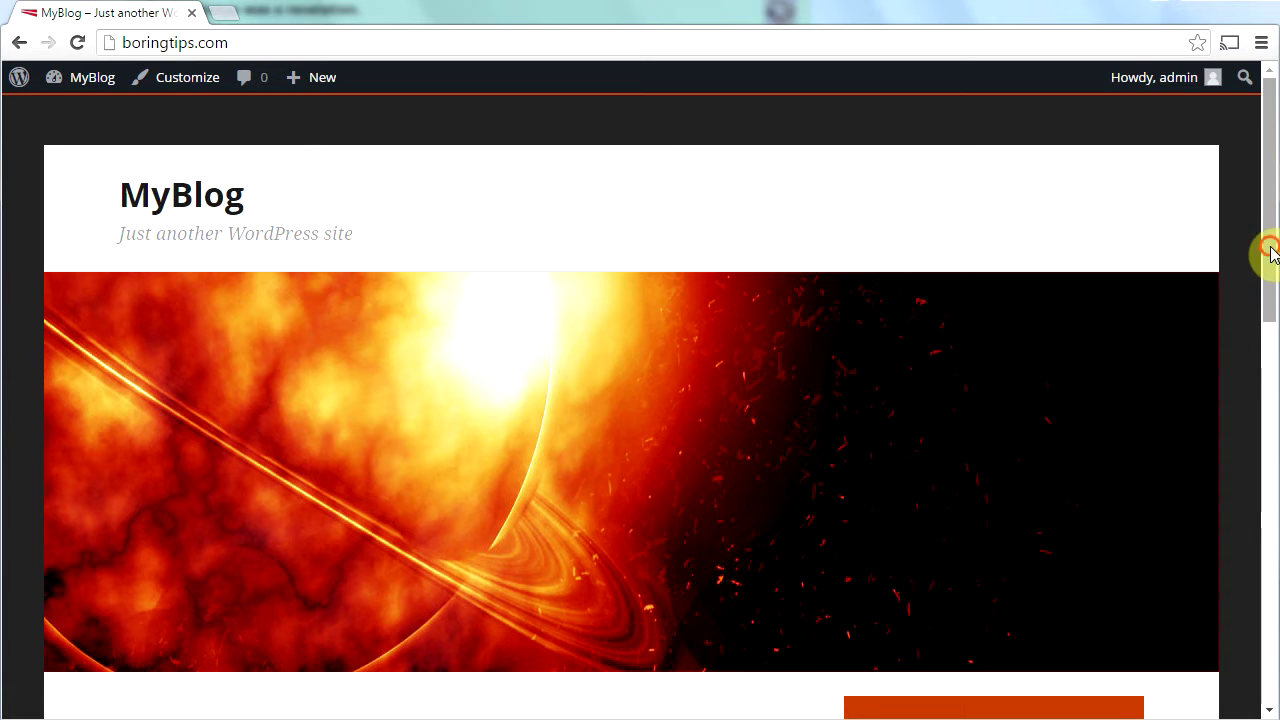
pyautogui.moveTo(1270, 250)
pyautogui.mouseDown()
pyautogui.moveTo(1266, 674)
pyautogui.moveTo(1246, 251)
pyautogui.mouseUp()
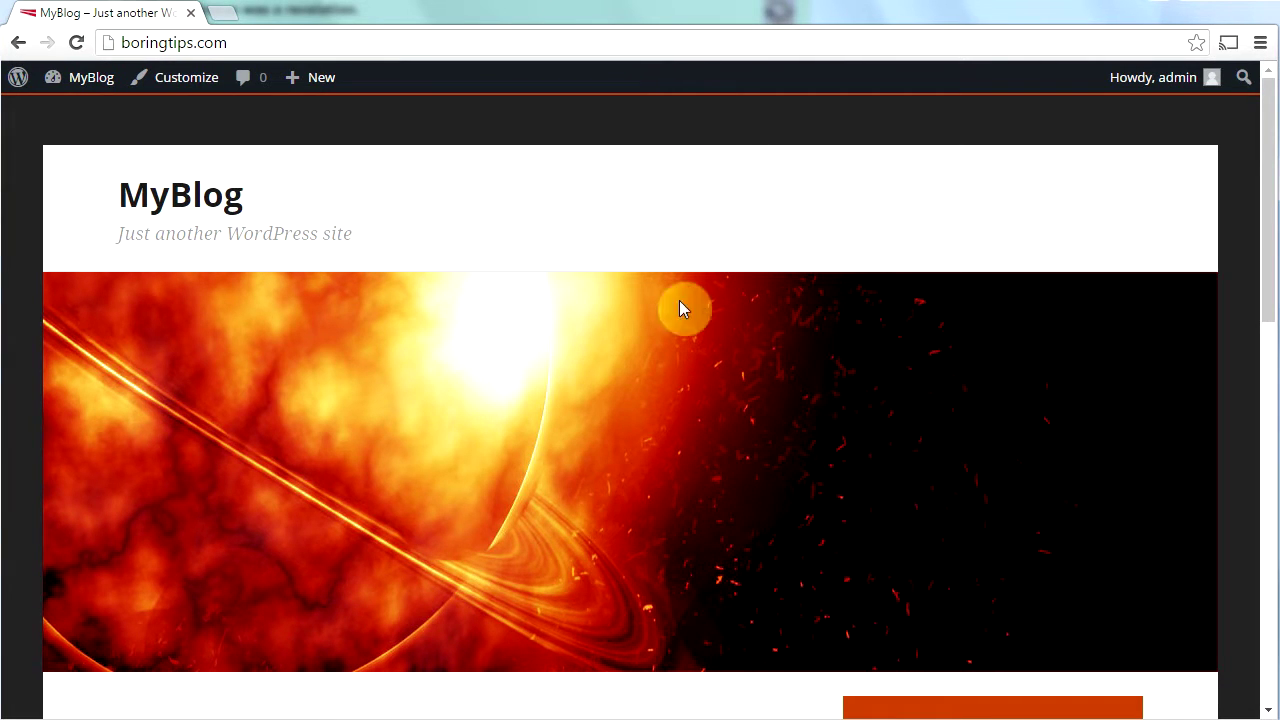
pyautogui.moveTo(90, 82)
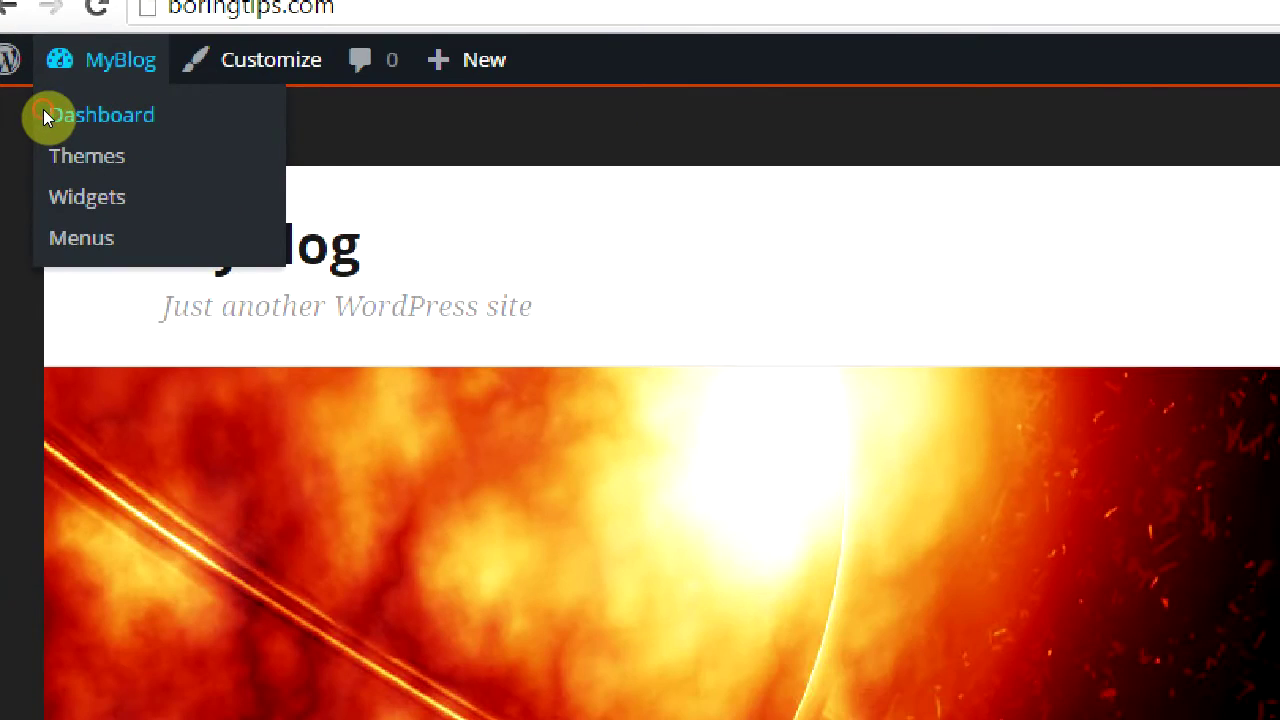
# Step: Return from the Dashboard to the Add Themes page via Appearance > Themes
pyautogui.click(45, 116)
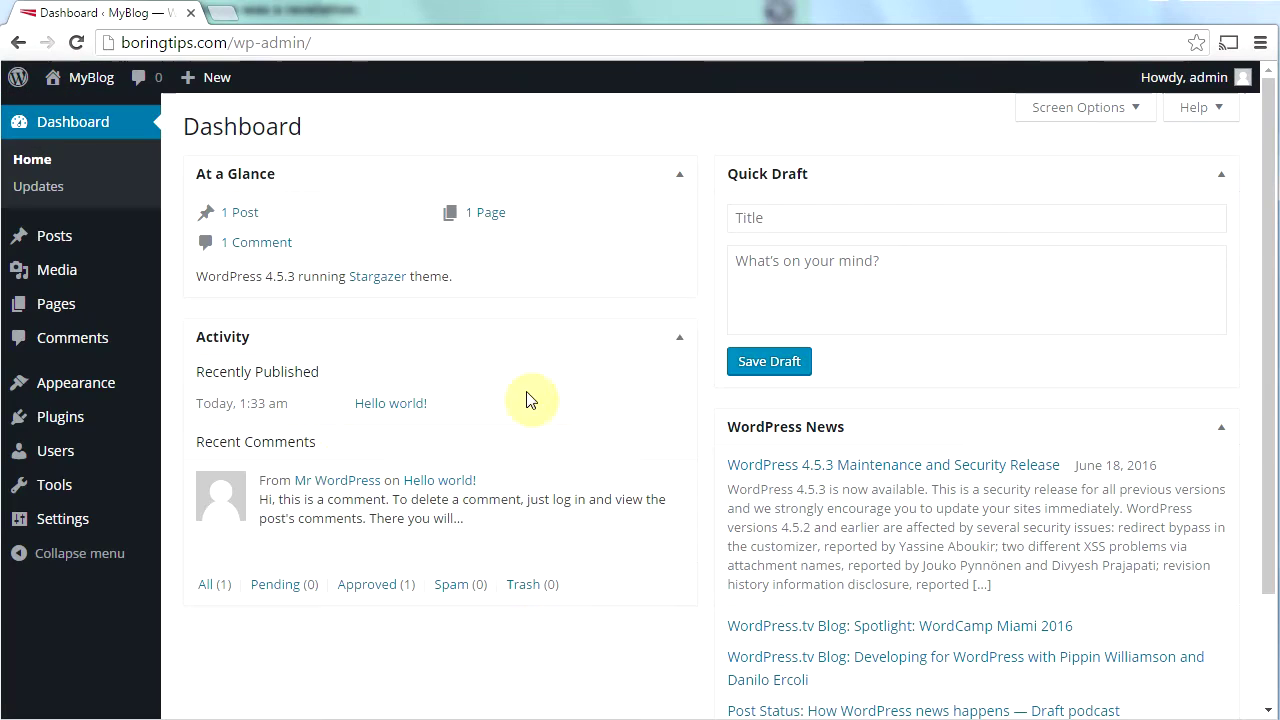
pyautogui.moveTo(28, 395)
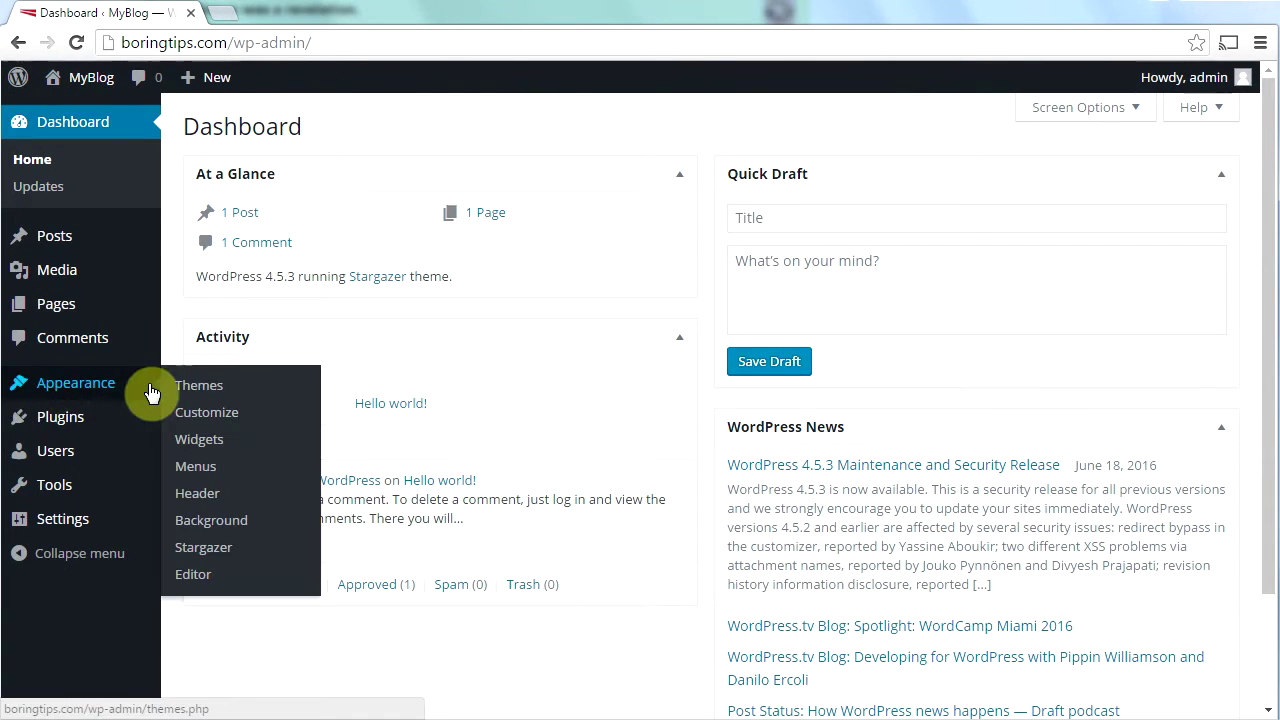
pyautogui.click(186, 390)
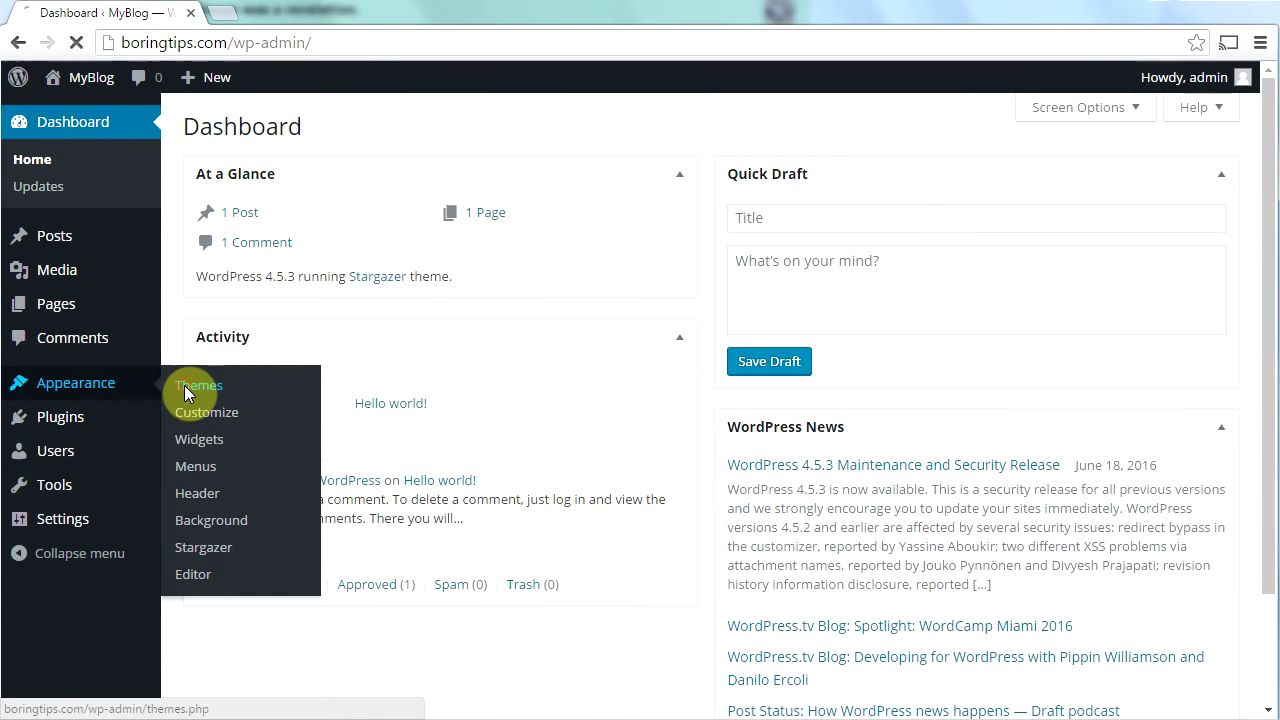
pyautogui.click(726, 592)
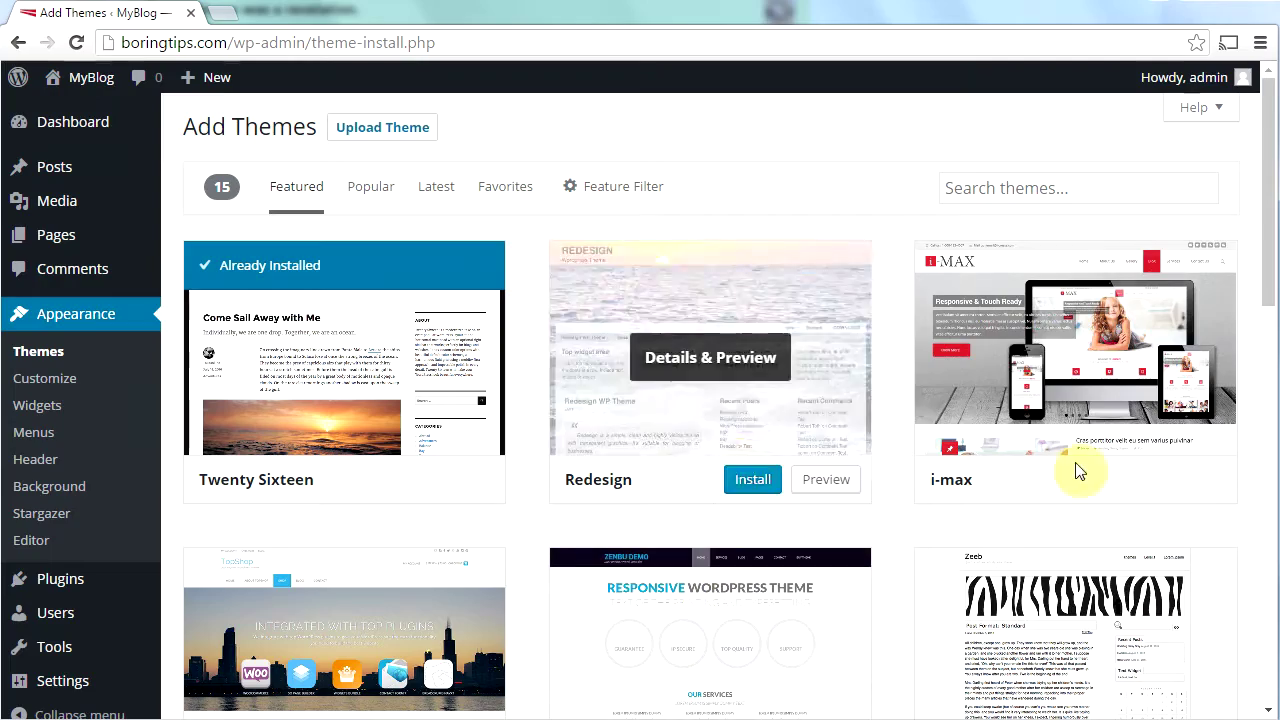
pyautogui.moveTo(1270, 200); pyautogui.dragTo(1263, 287)
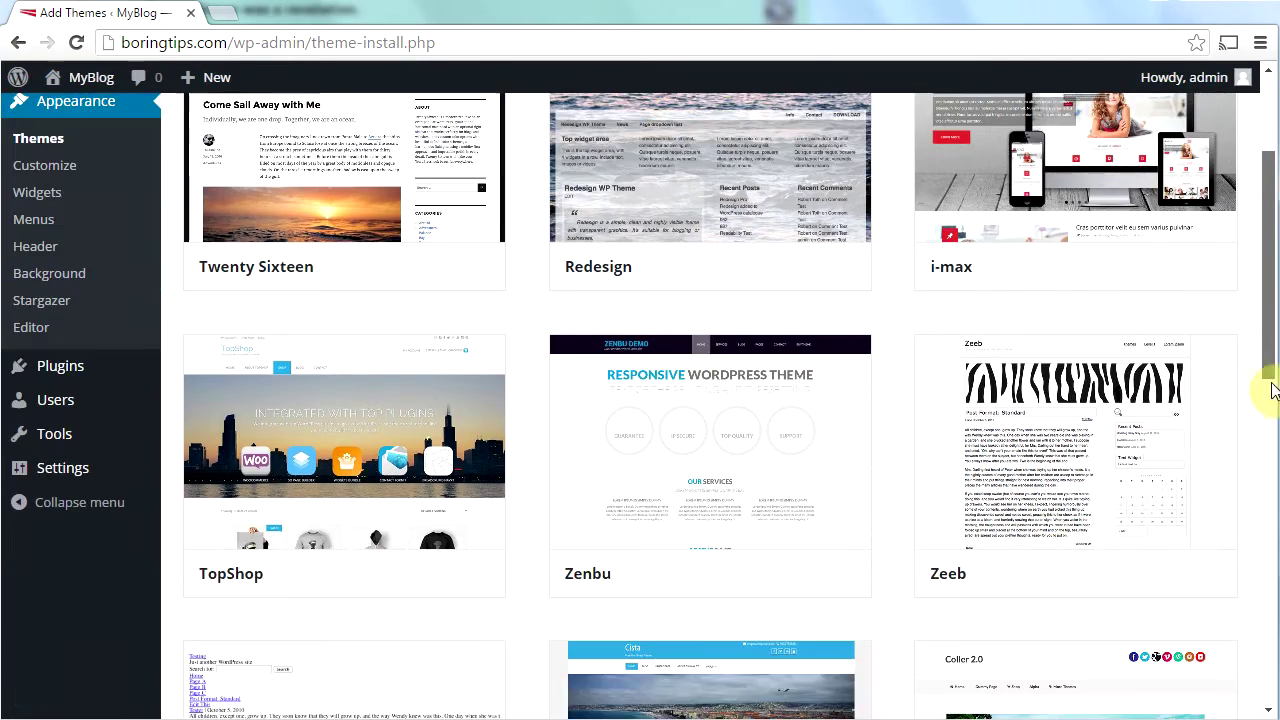
pyautogui.scroll(-9, 1273, 390)
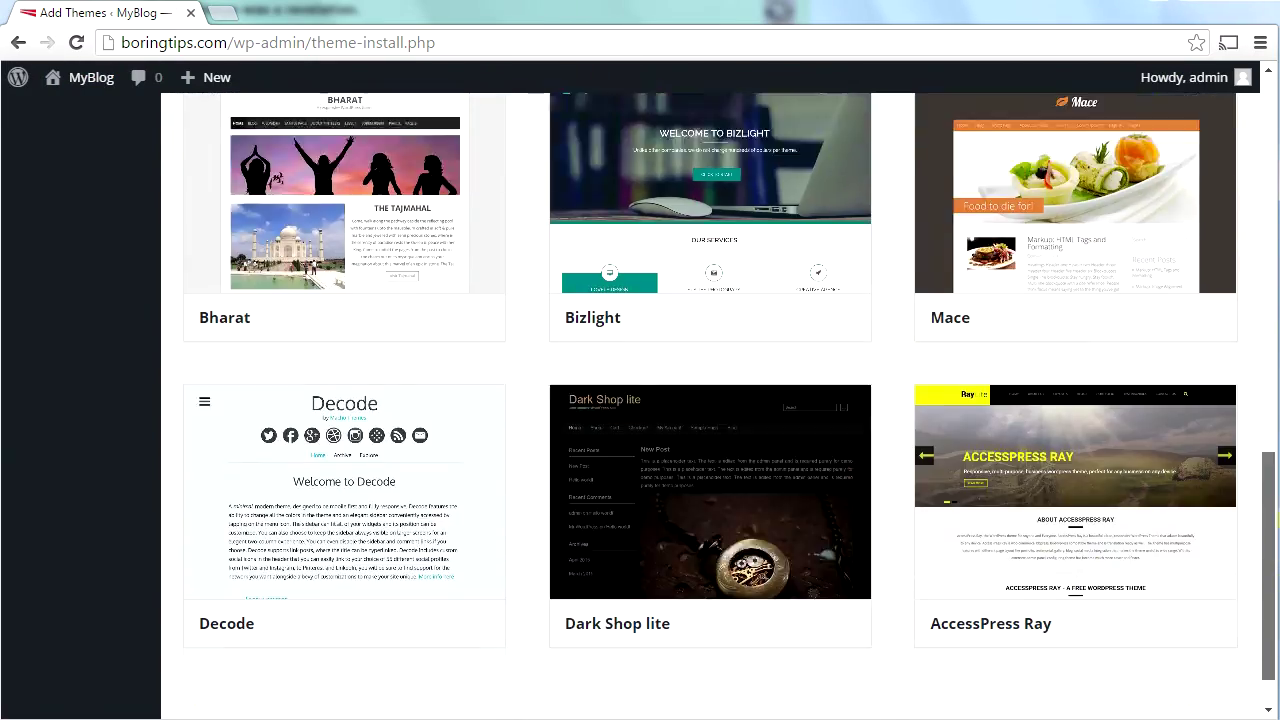
pyautogui.scroll(12, 378, 224)
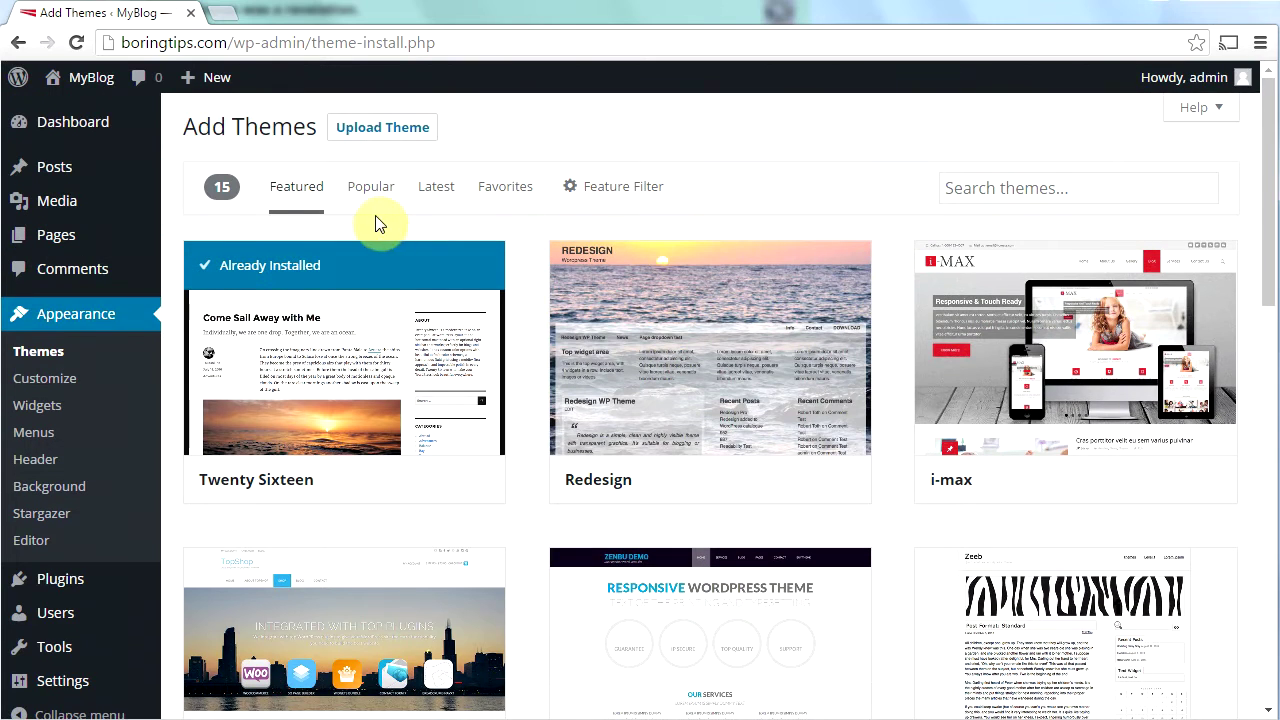
# Step: Browse the Popular, Latest and Favorites theme lists, then show the Feature Filter
pyautogui.click(370, 194)
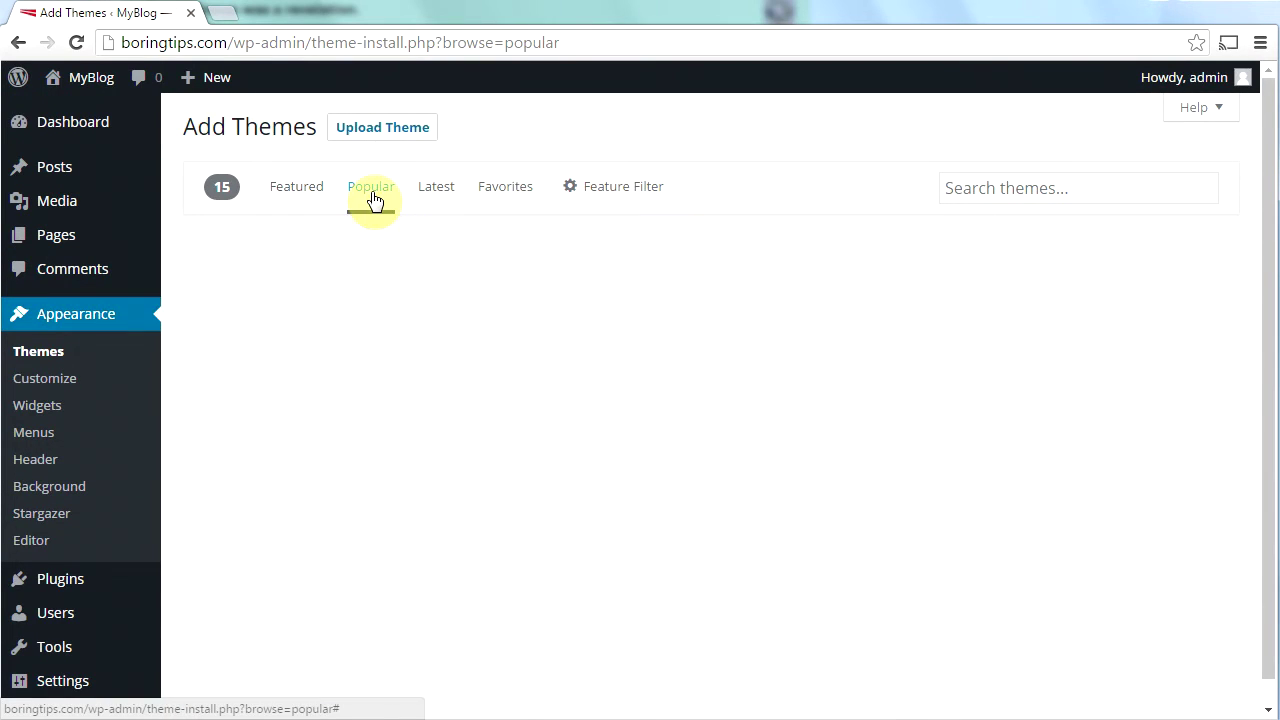
pyautogui.click(430, 190)
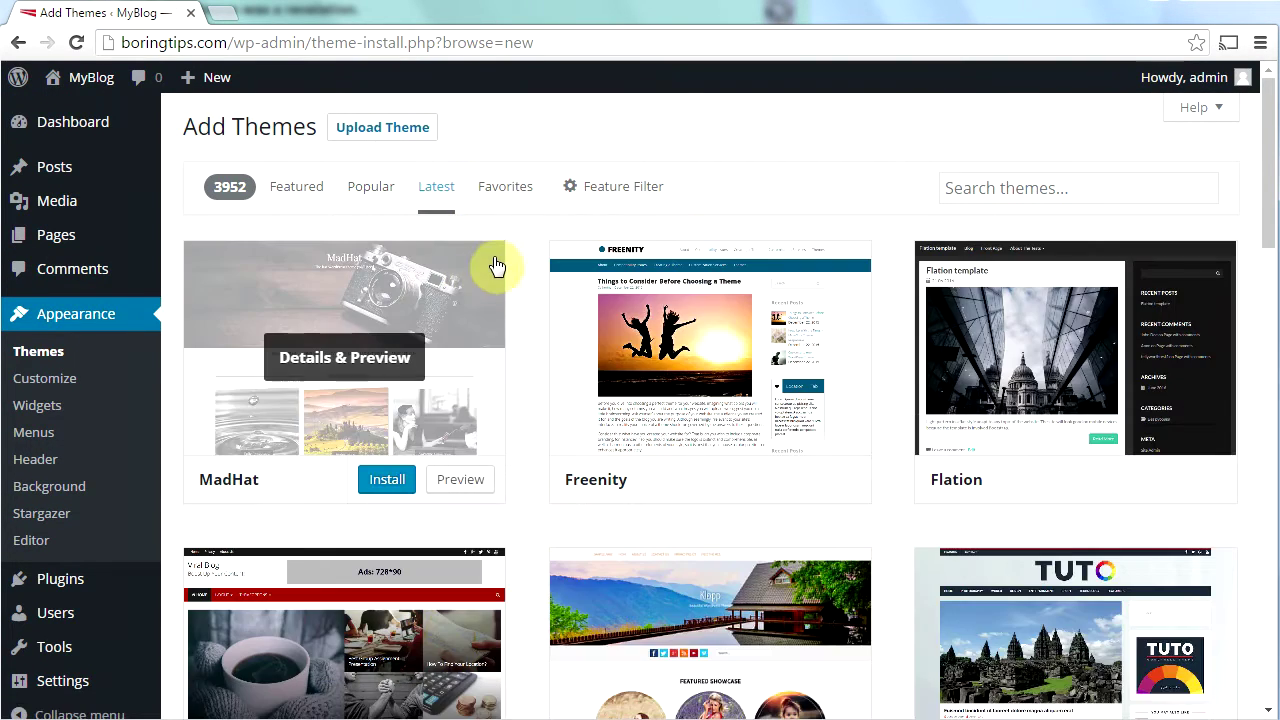
pyautogui.click(508, 190)
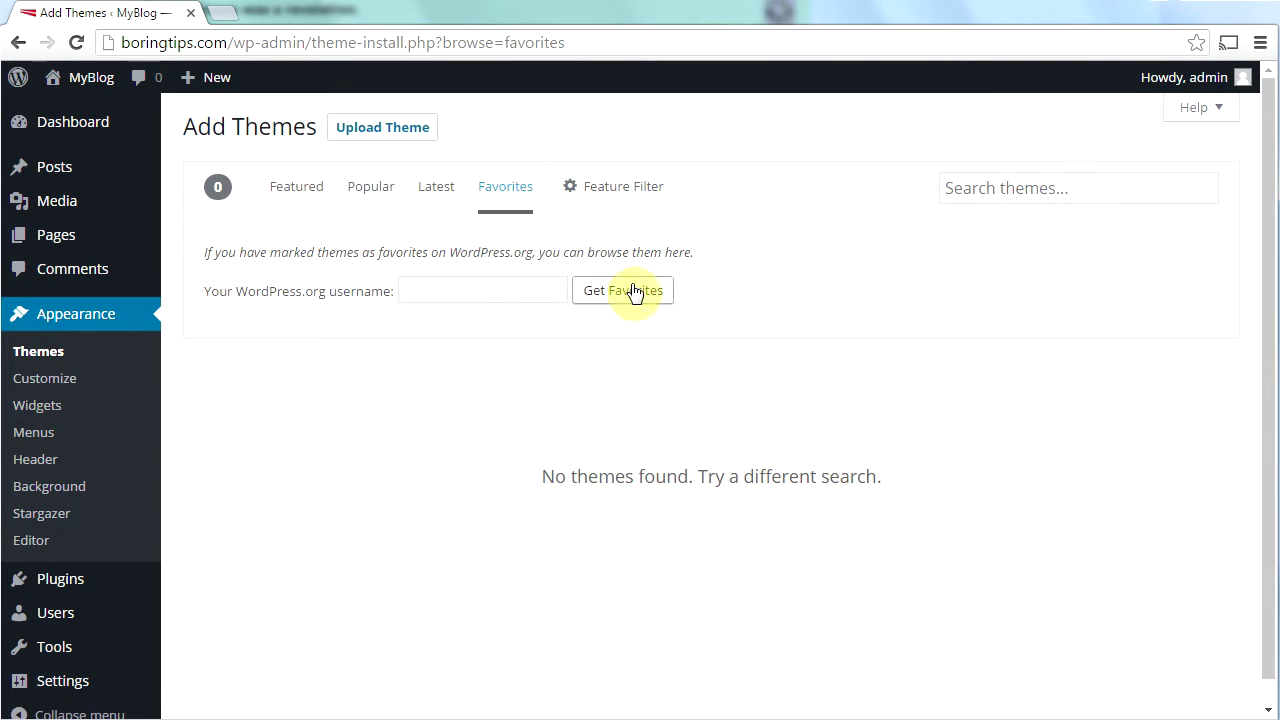
pyautogui.click(619, 194)
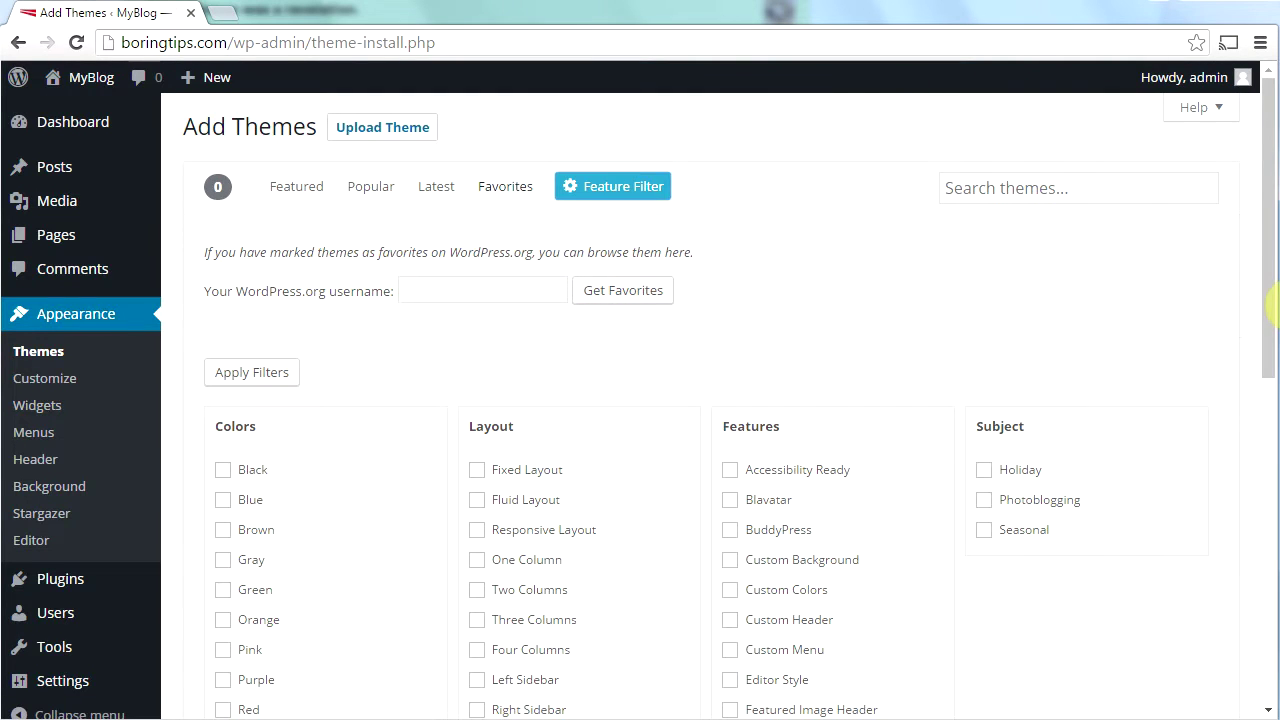
pyautogui.moveTo(1272, 292); pyautogui.dragTo(1274, 290)
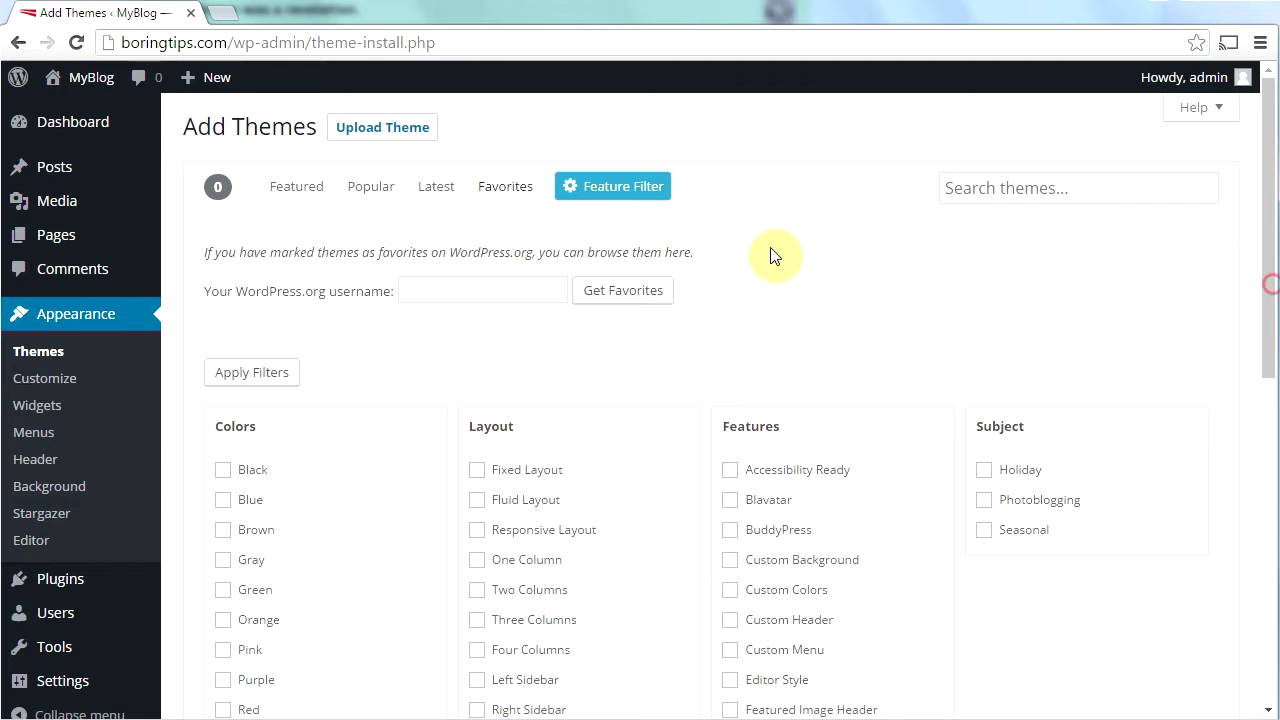
pyautogui.moveTo(1270, 289); pyautogui.dragTo(1267, 390)
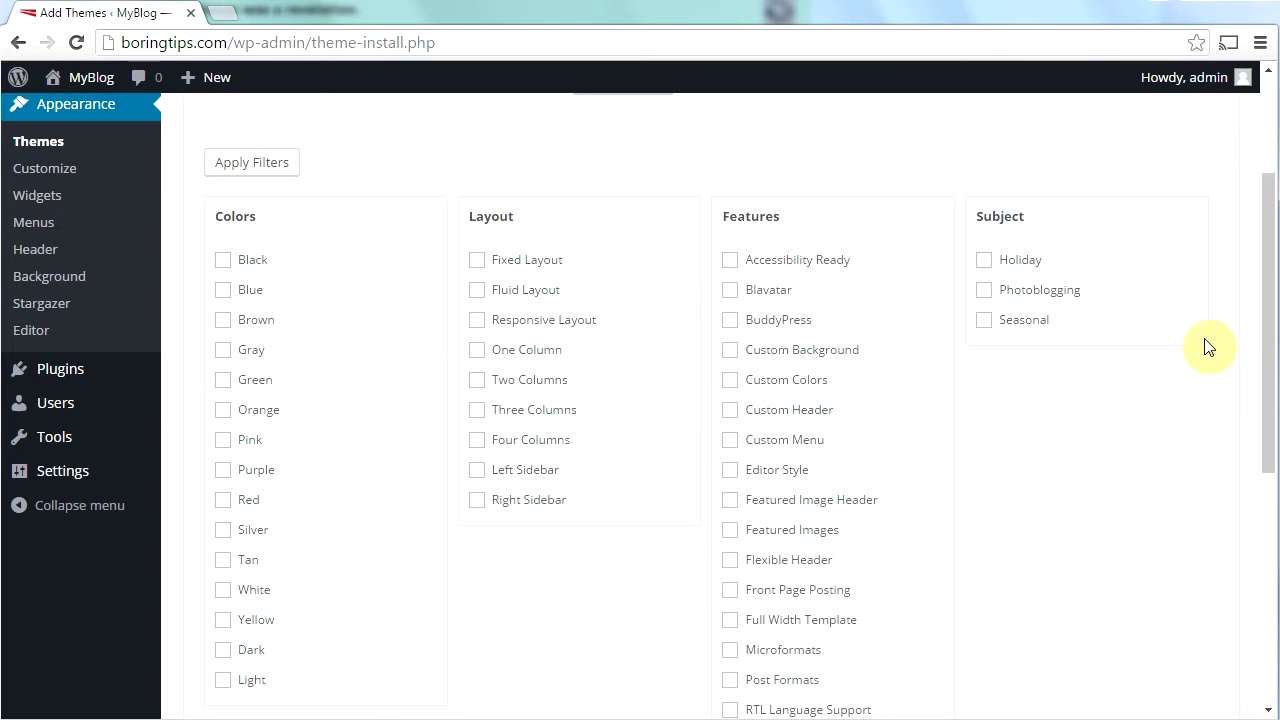
pyautogui.moveTo(1263, 357); pyautogui.dragTo(1259, 217)
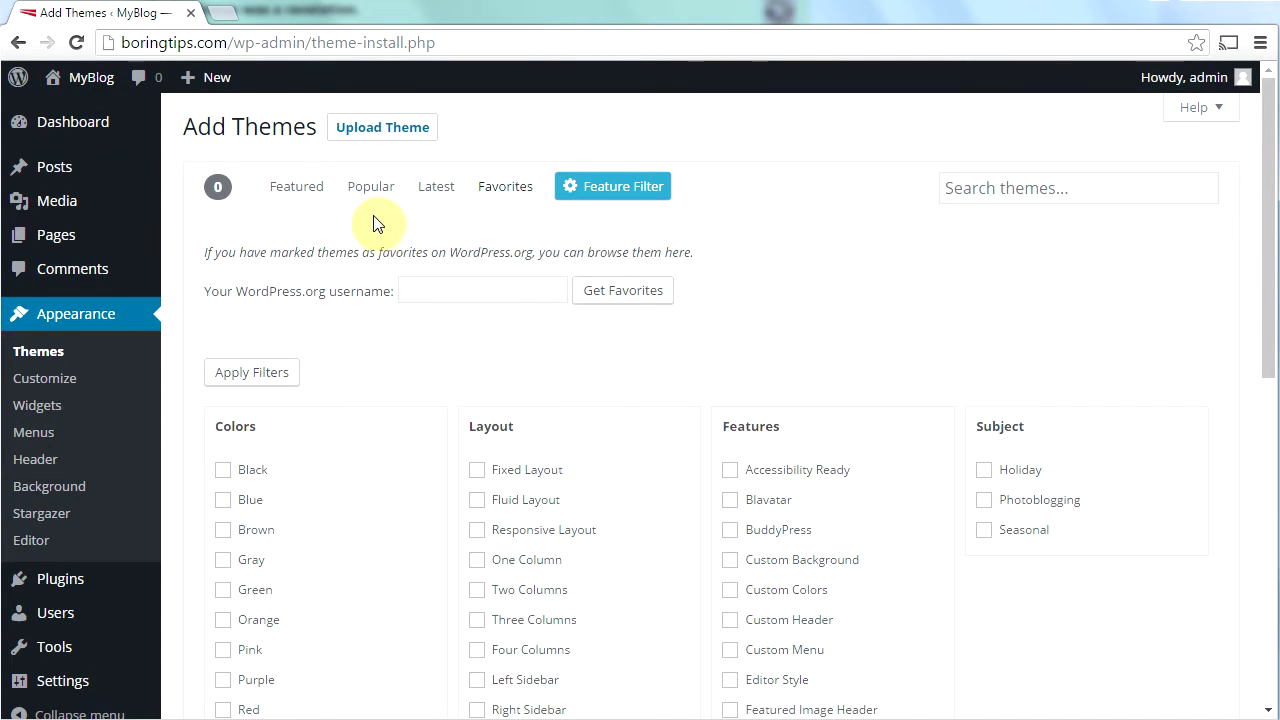
# Step: Scroll through the How to Make a Website homepage and look over its ABOUT and YOUTUBE menus
pyautogui.click(235, 14)
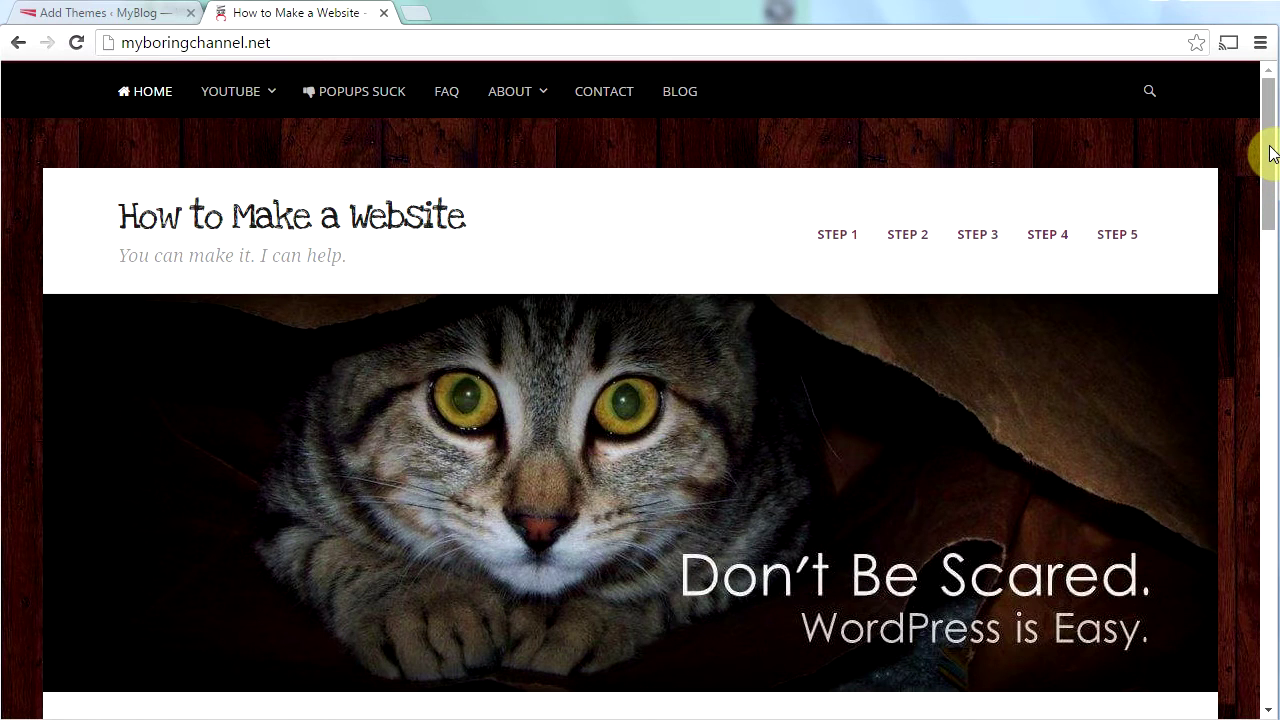
pyautogui.moveTo(1272, 153); pyautogui.dragTo(1270, 318)
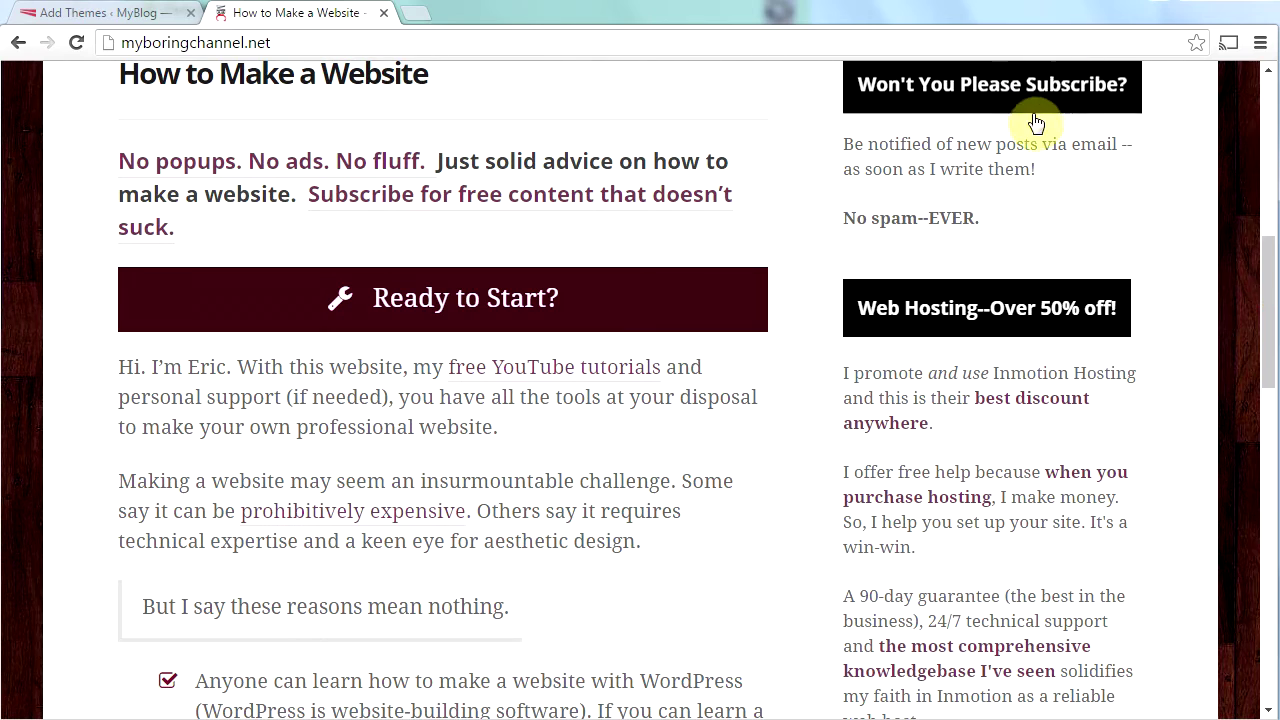
pyautogui.scroll(-1, 591, 297)
pyautogui.scroll(-3, 565, 260)
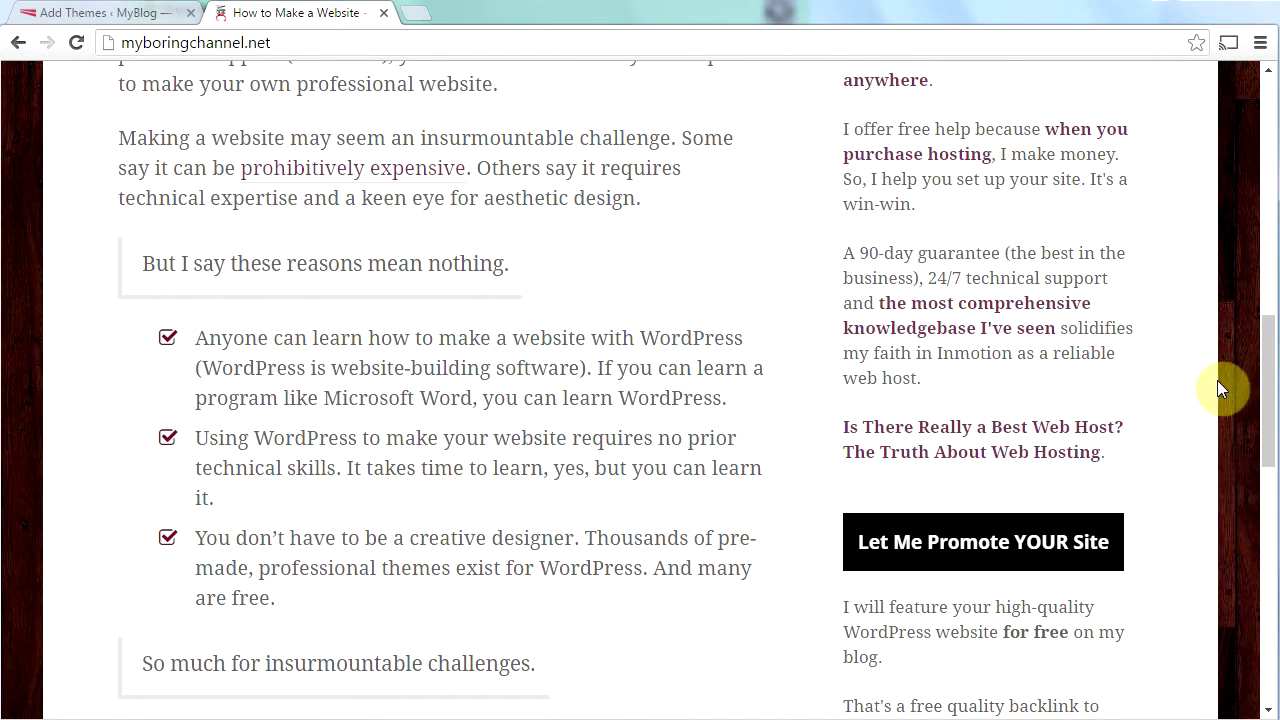
pyautogui.moveTo(1266, 398); pyautogui.dragTo(1268, 603)
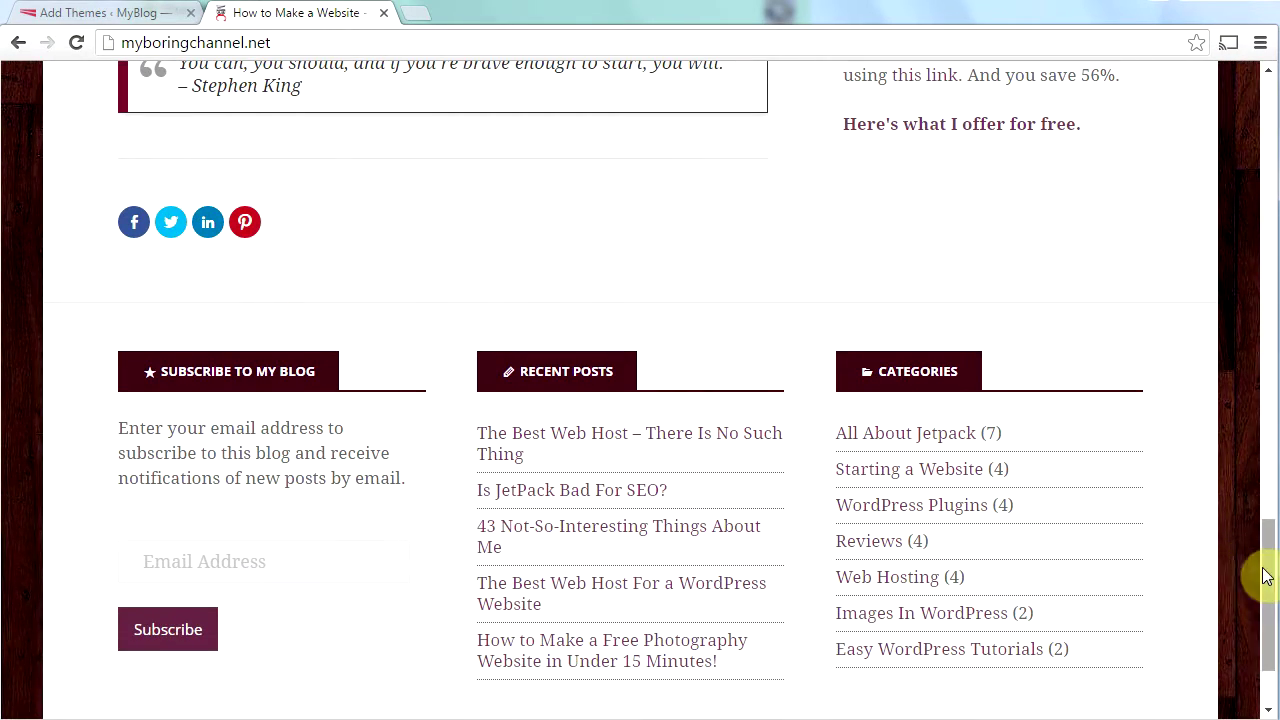
pyautogui.scroll(-3, 1250, 577)
pyautogui.moveTo(1268, 684); pyautogui.dragTo(1266, 220)
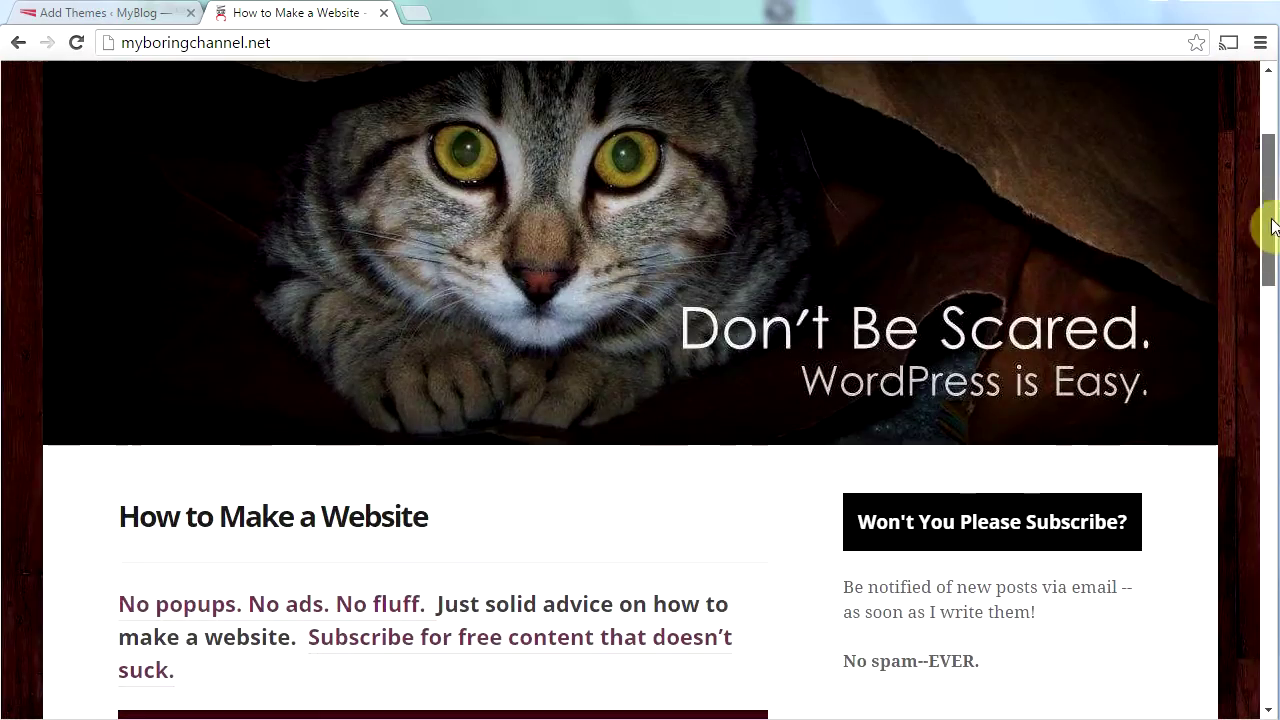
pyautogui.moveTo(1250, 105); pyautogui.dragTo(1252, 133)
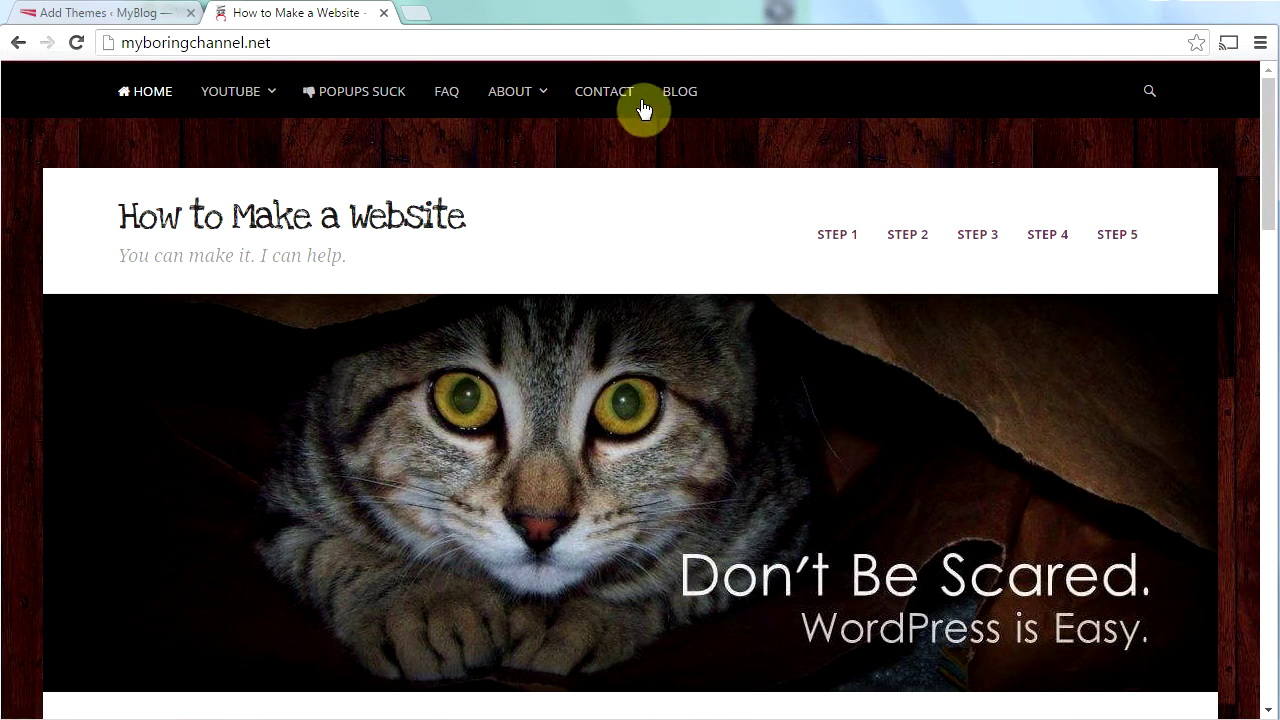
pyautogui.moveTo(526, 100)
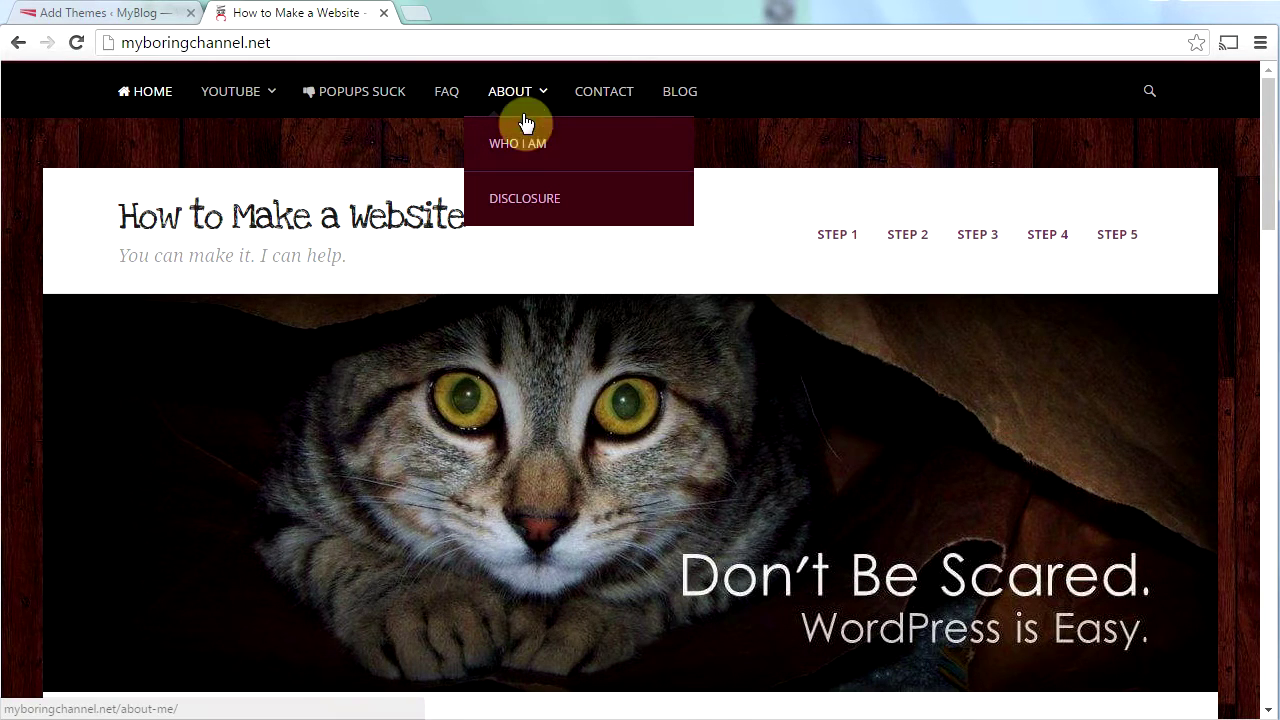
pyautogui.moveTo(246, 100)
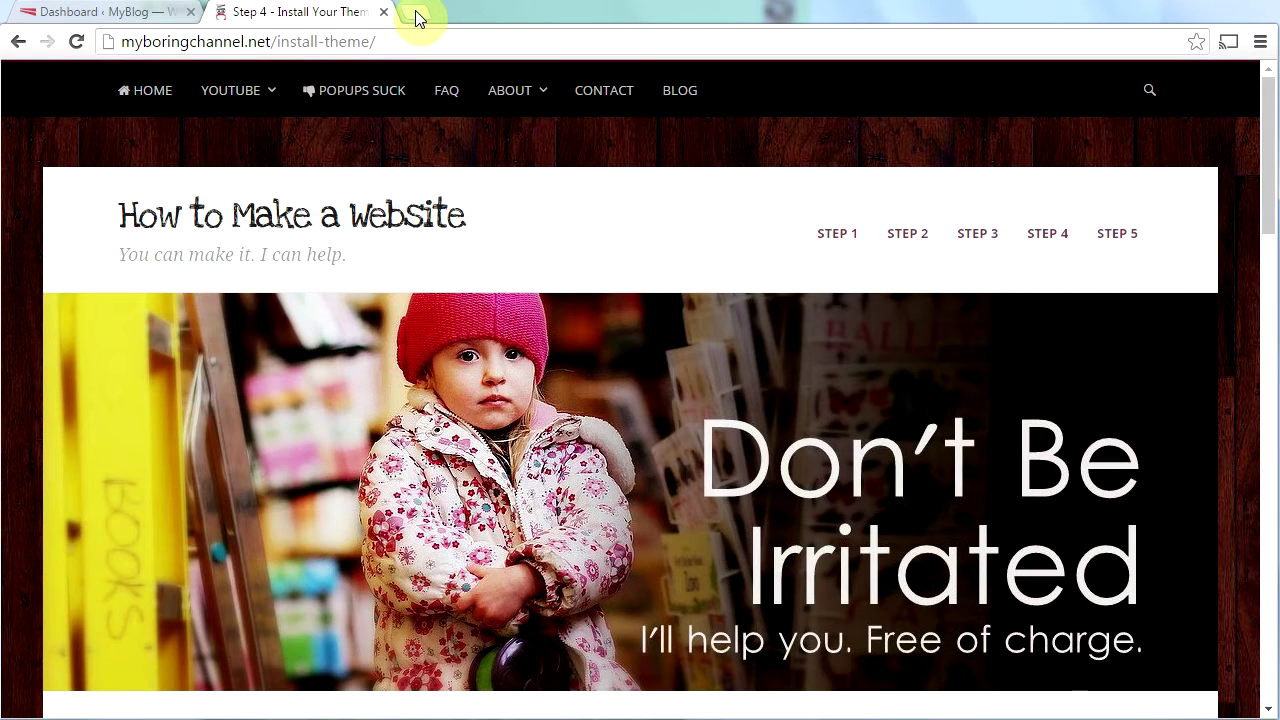
pyautogui.click(418, 18)
# Step: Load themehybrid.com in the new tab
pyautogui.write('theme')
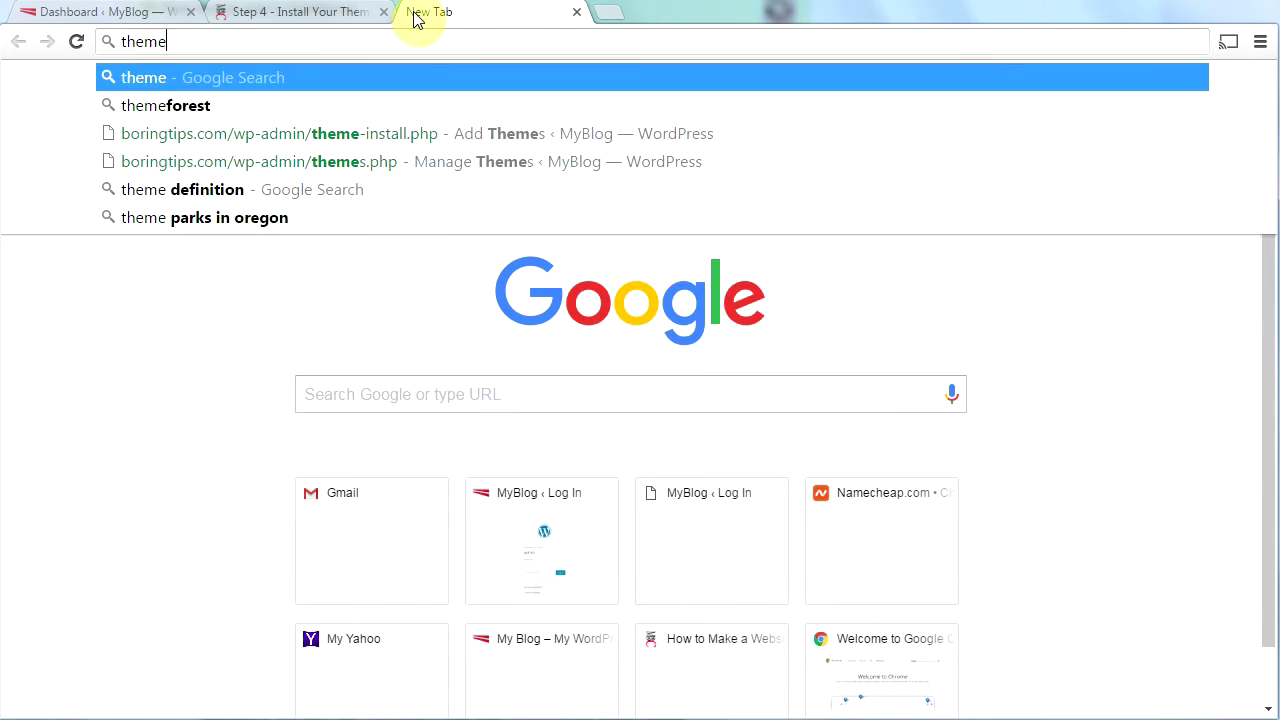
pyautogui.write('hybrid')
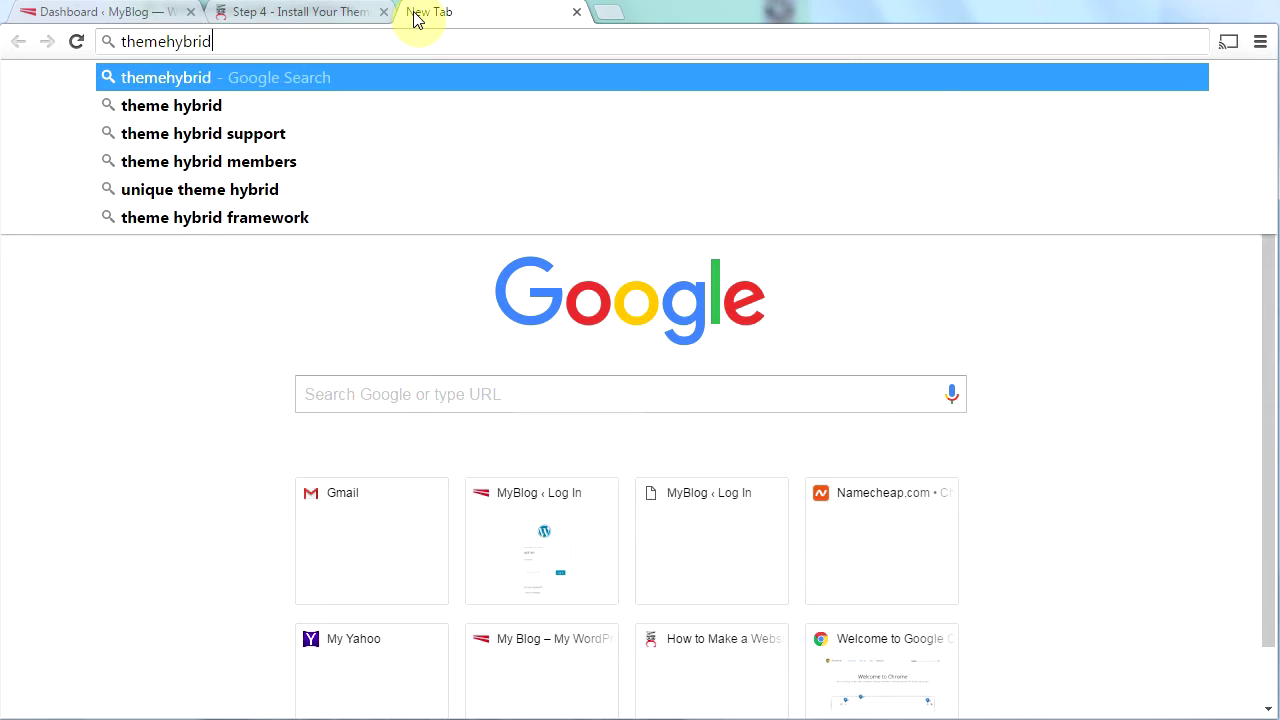
pyautogui.write('.com')
pyautogui.press('Return')
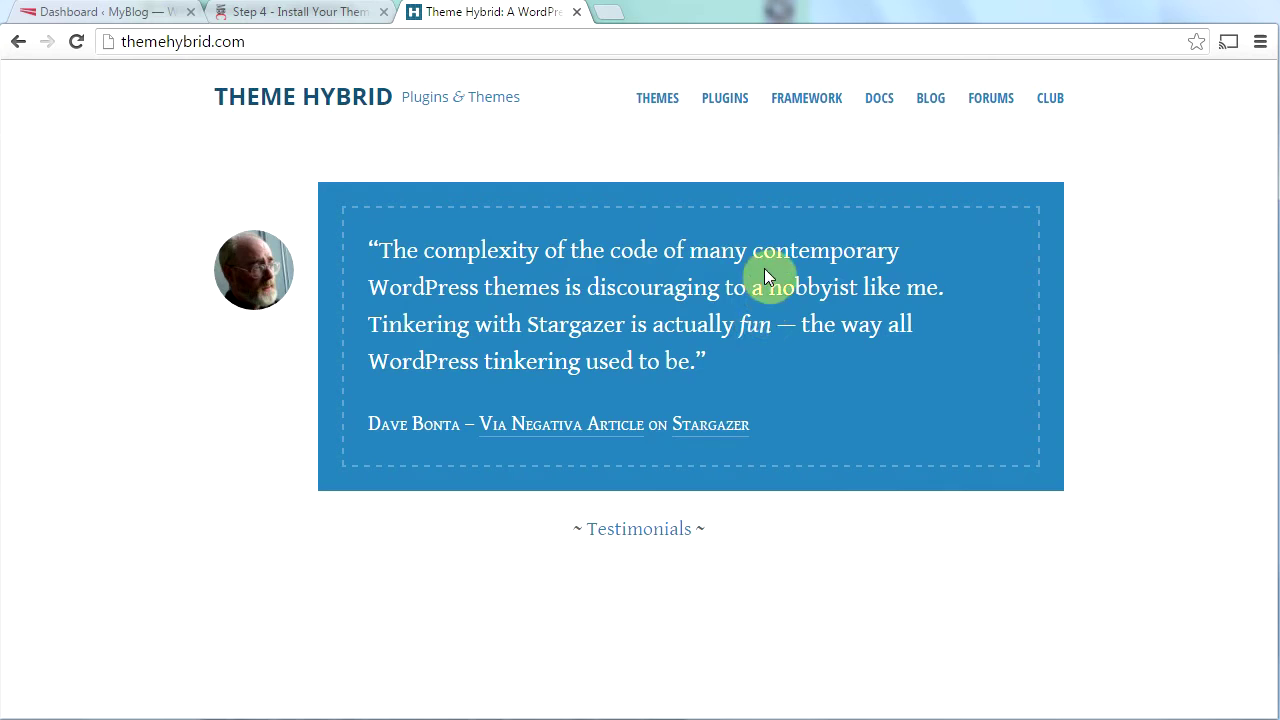
# Step: View Theme Hybrid's Club membership page, glance at the Step 4 tutorial, then return to Theme Hybrid
pyautogui.click(1050, 110)
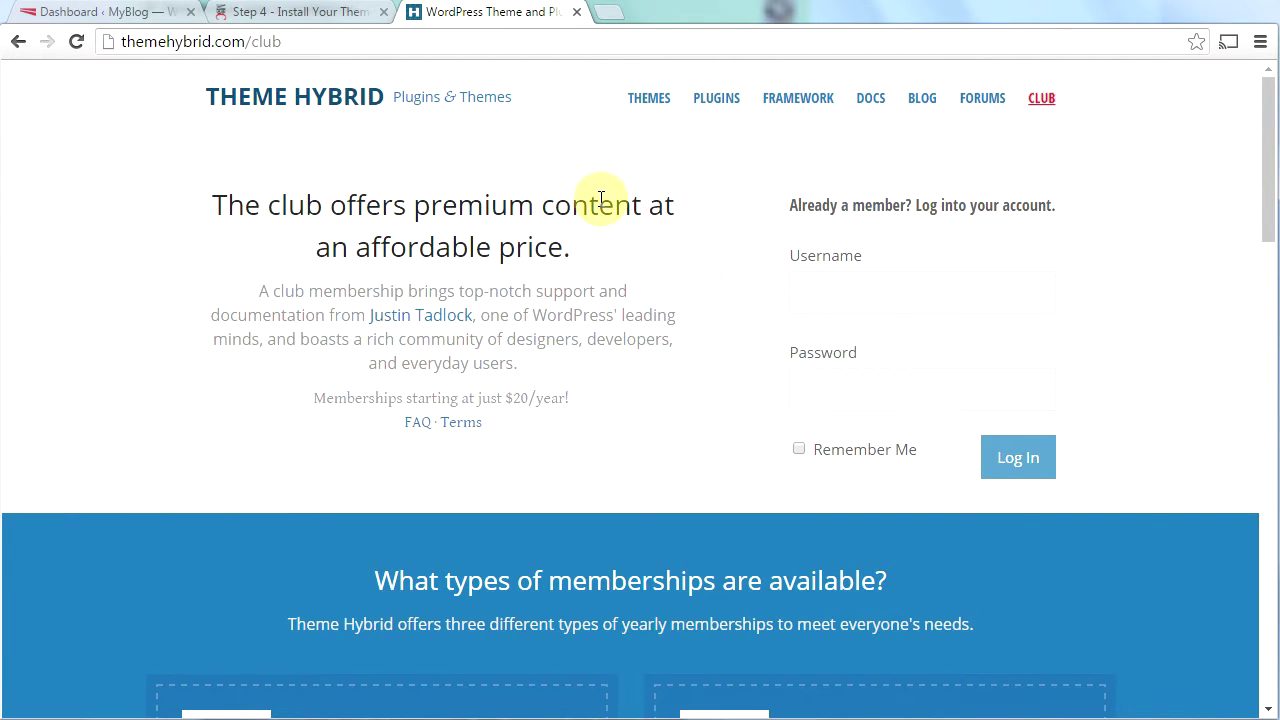
pyautogui.click(282, 12)
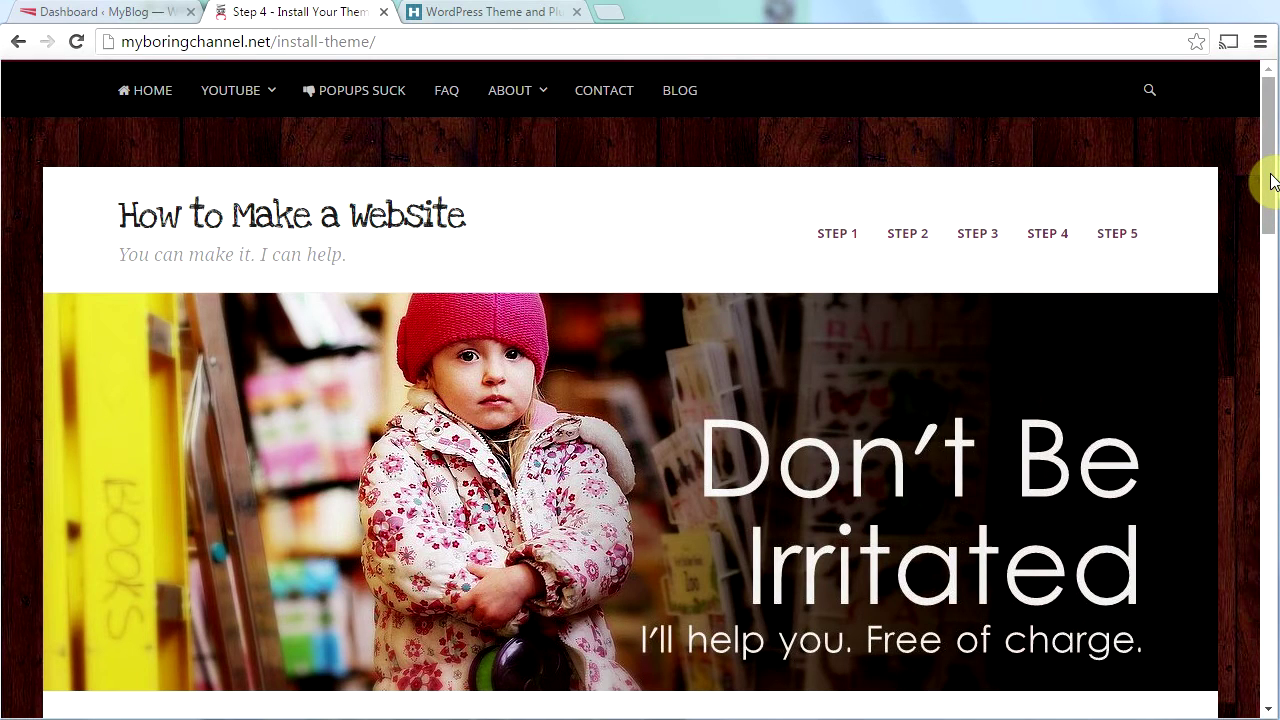
pyautogui.hotkey('ctrl', 'Tab')
pyautogui.click(787, 222)
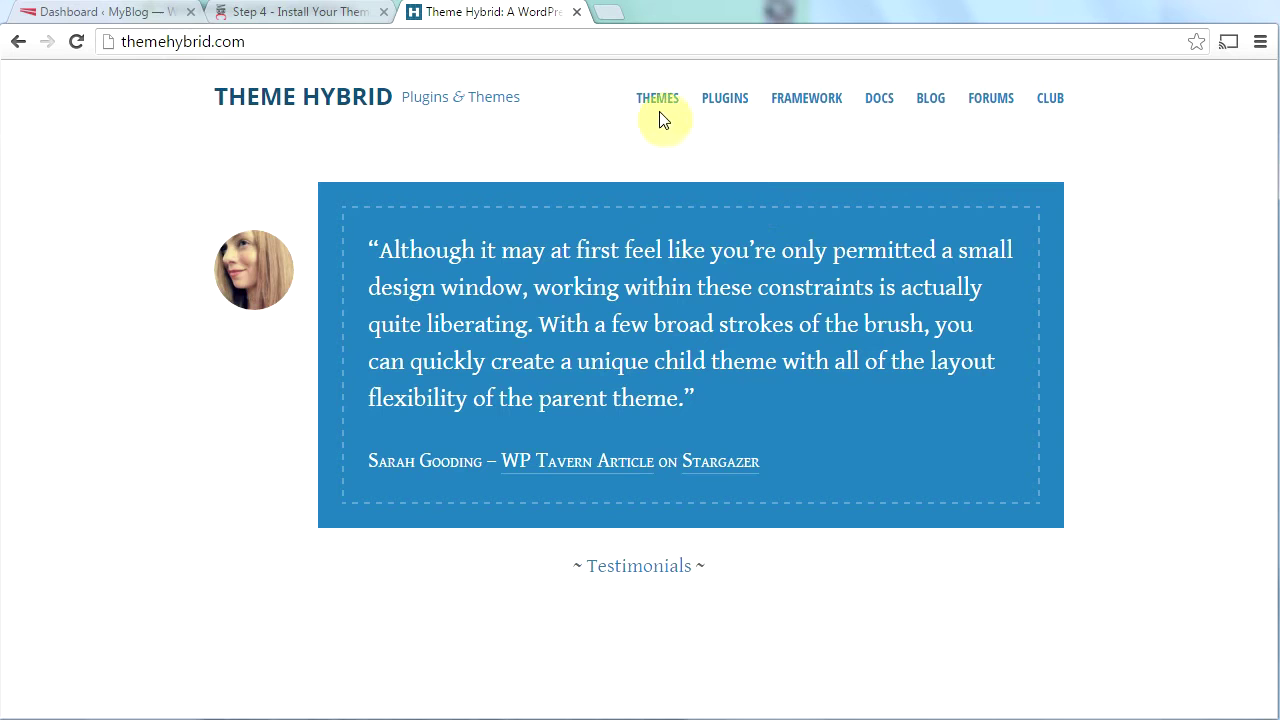
# Step: Open wptavern.com in a new tab, scroll to its footer and back, then return to Step 4
pyautogui.click(608, 14)
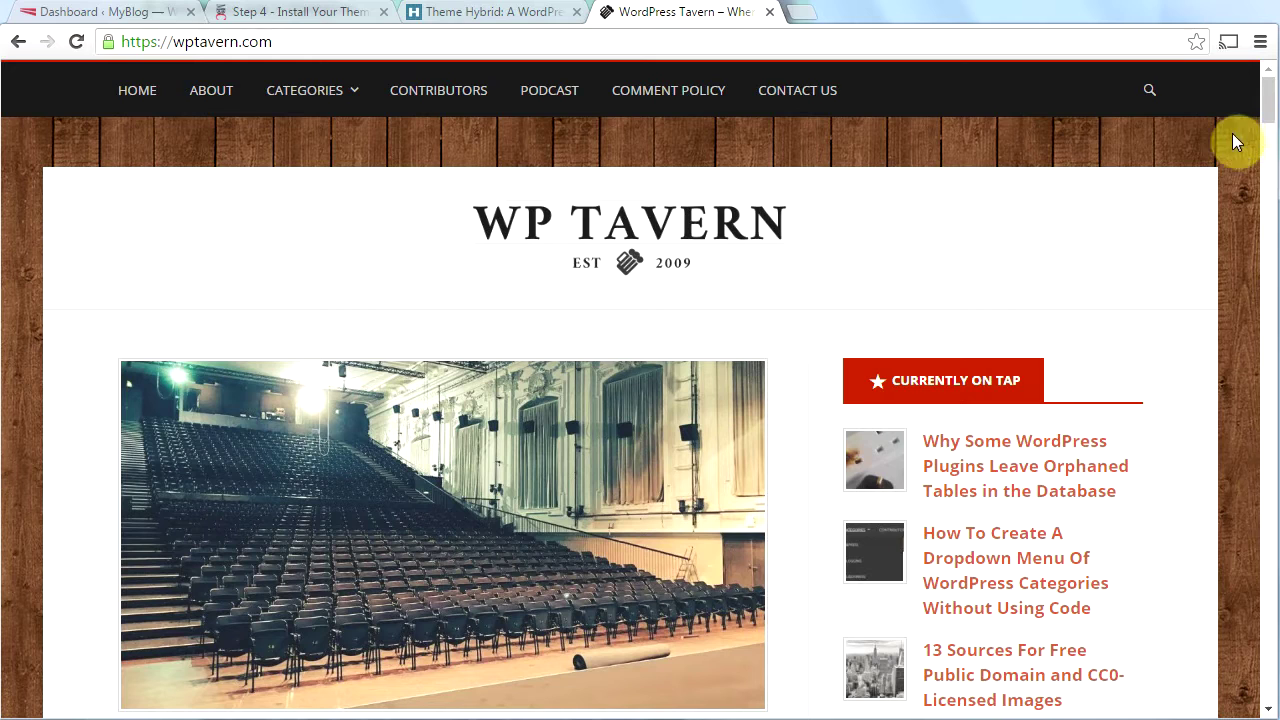
pyautogui.moveTo(283, 102)
pyautogui.moveTo(1272, 108); pyautogui.dragTo(1270, 674)
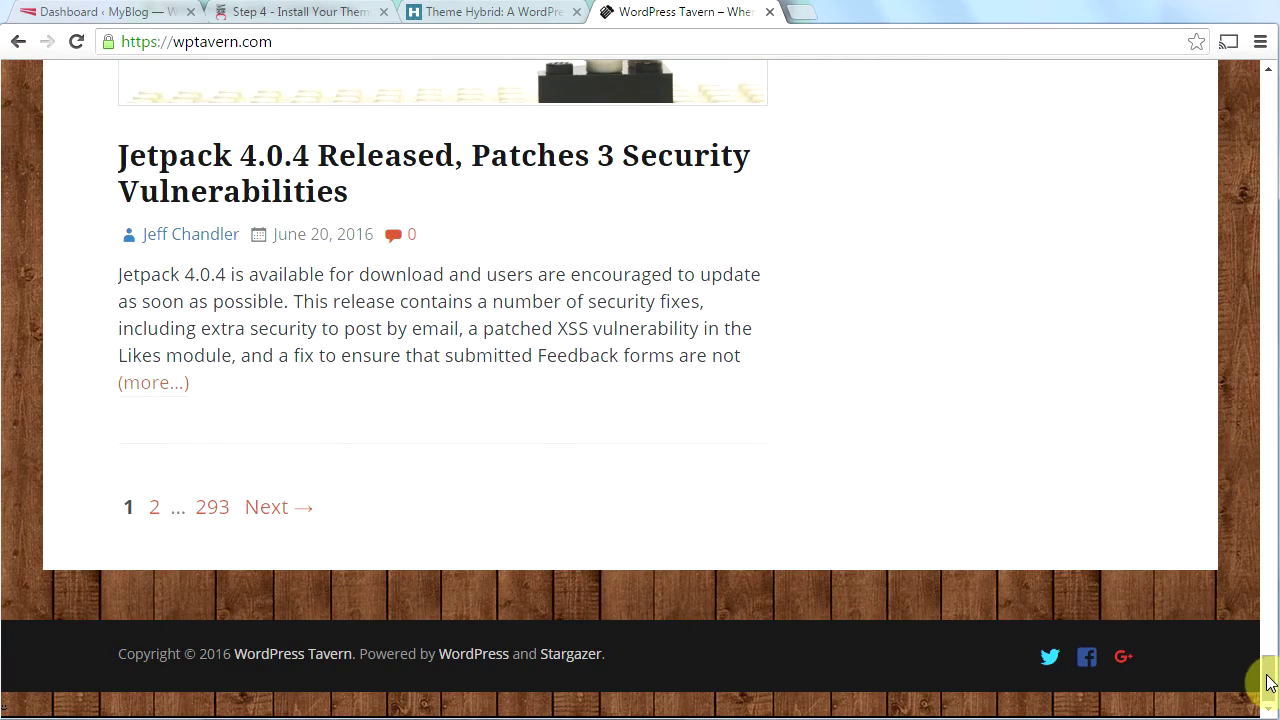
pyautogui.moveTo(1272, 686); pyautogui.dragTo(1266, 86)
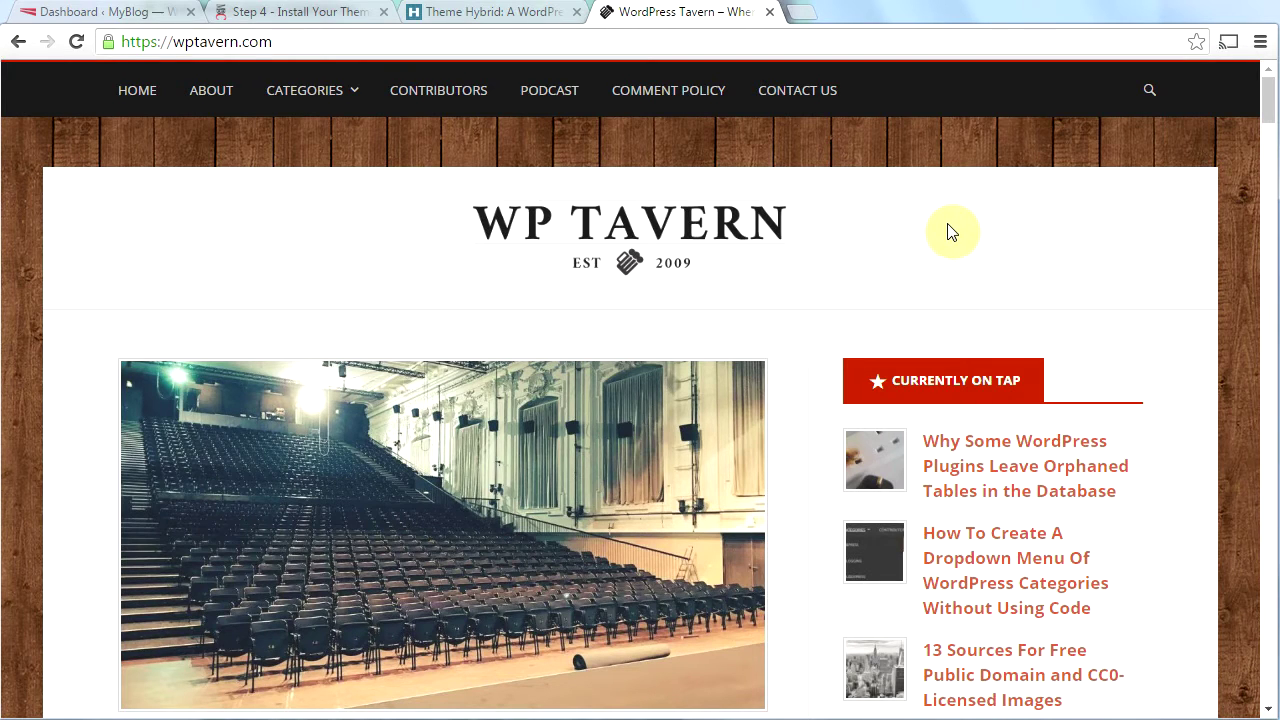
pyautogui.click(276, 14)
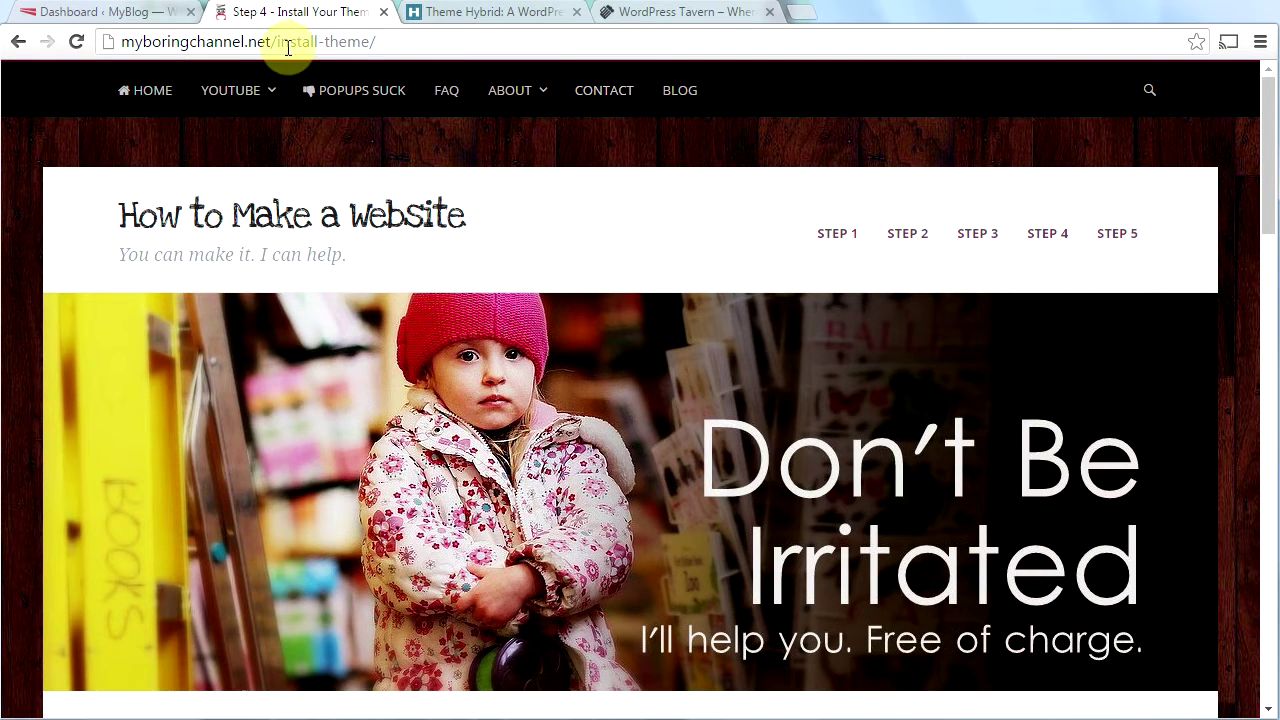
# Step: View the tutorial site's Contact form, then switch back to the MyBlog Dashboard tab
pyautogui.click(596, 97)
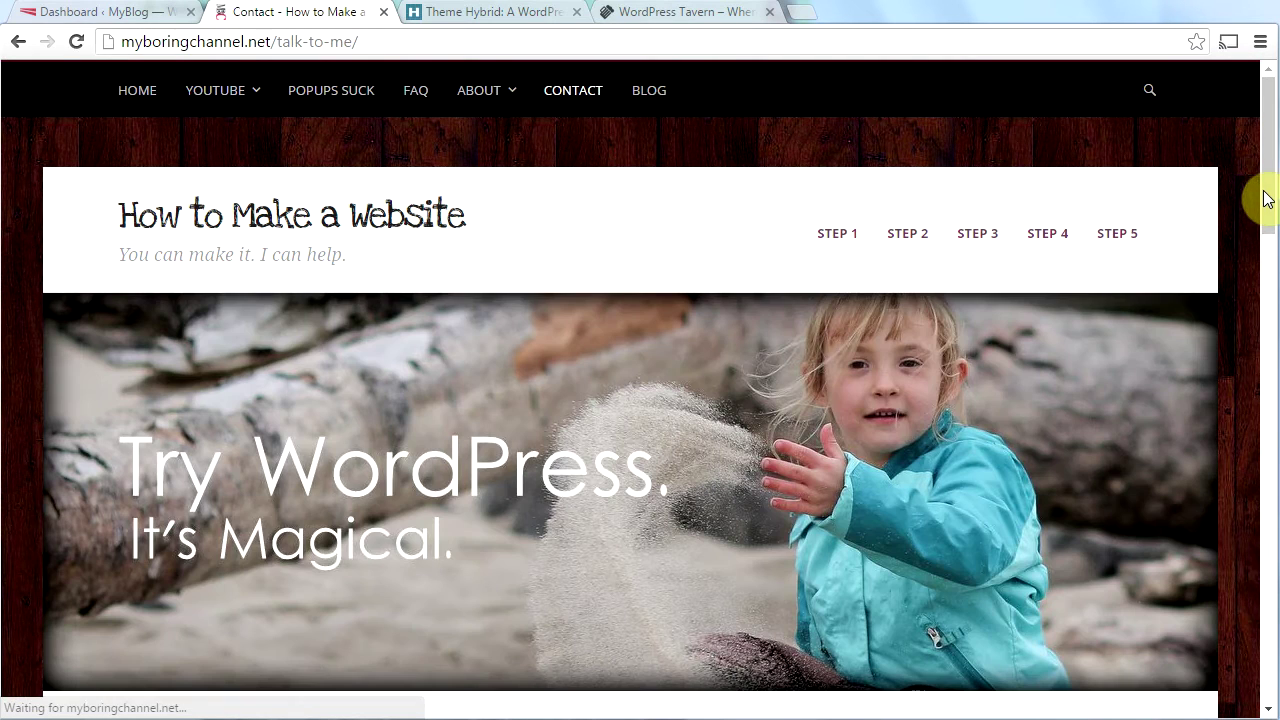
pyautogui.moveTo(1268, 180); pyautogui.dragTo(1268, 400)
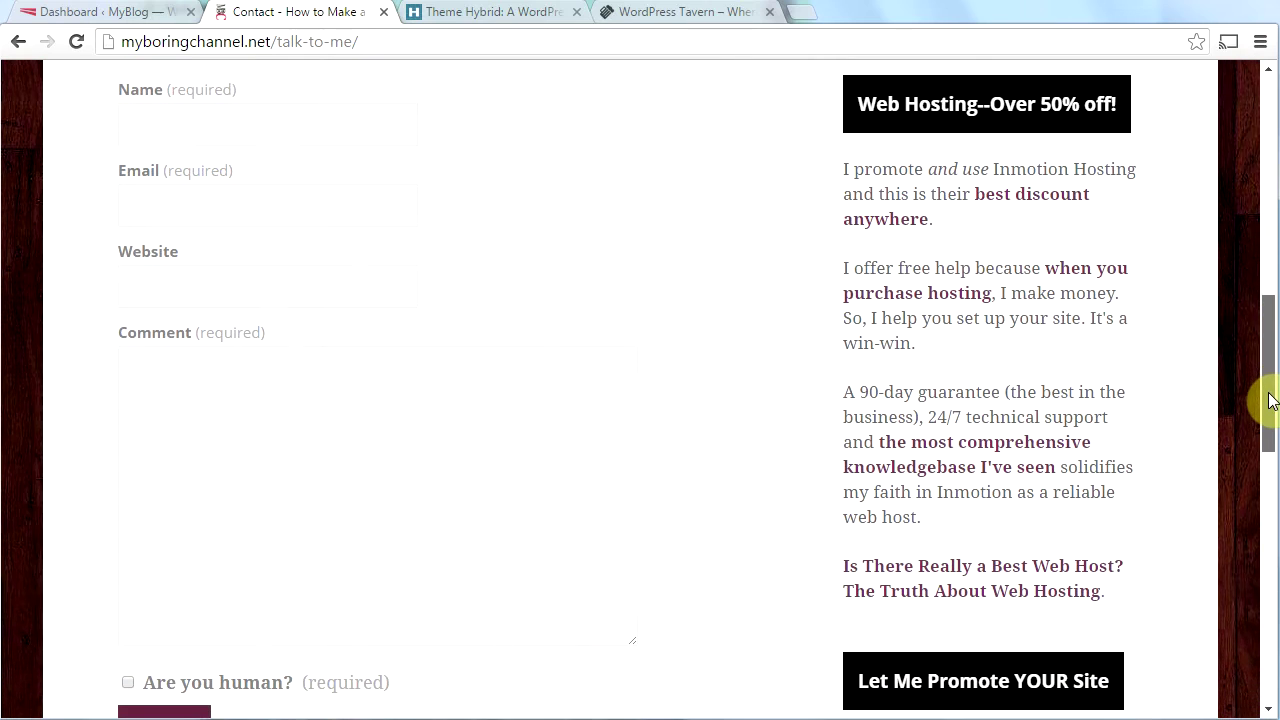
pyautogui.click(86, 19)
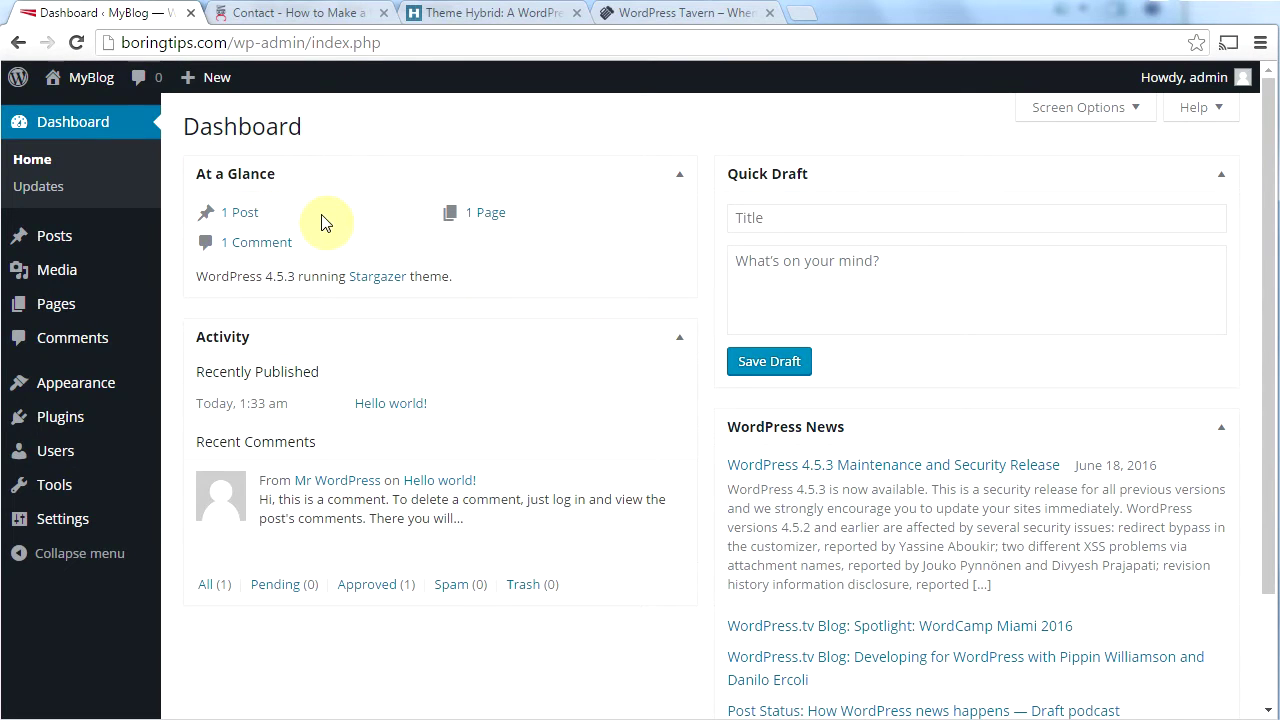
# Step: Visit the MyBlog front end and open the Customizer at Site Identity
pyautogui.moveTo(48, 82)
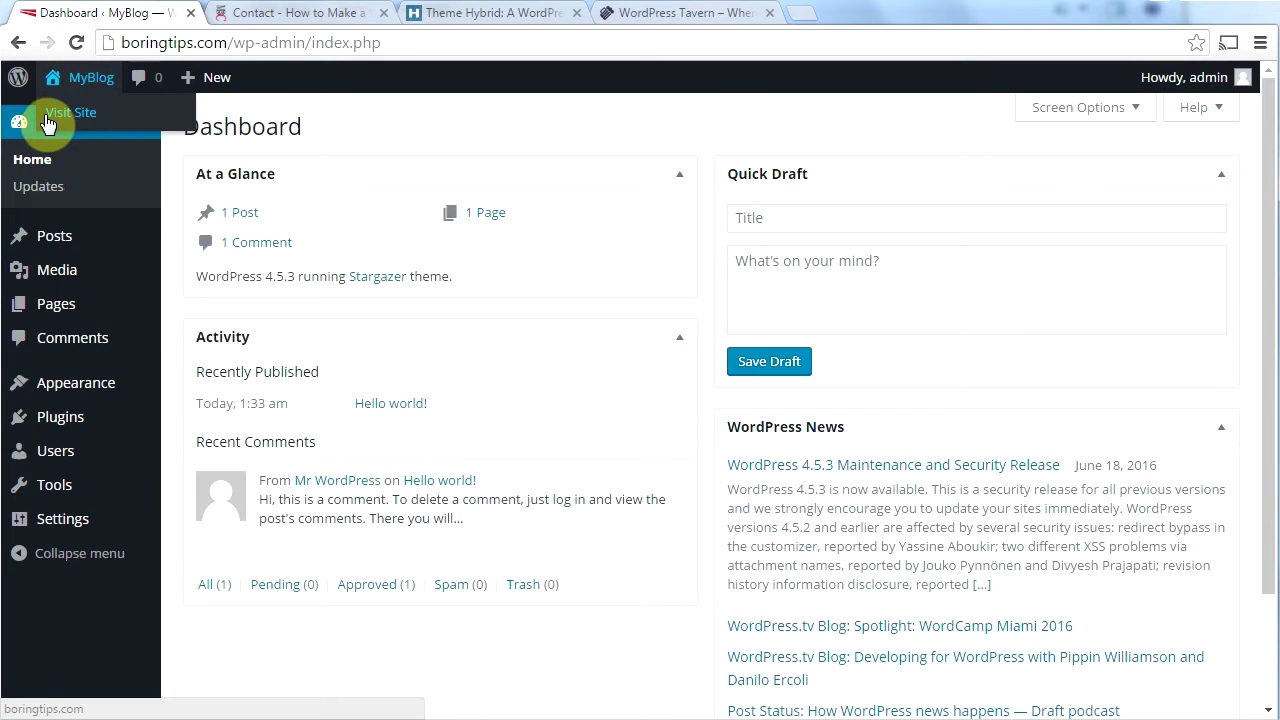
pyautogui.click(48, 120)
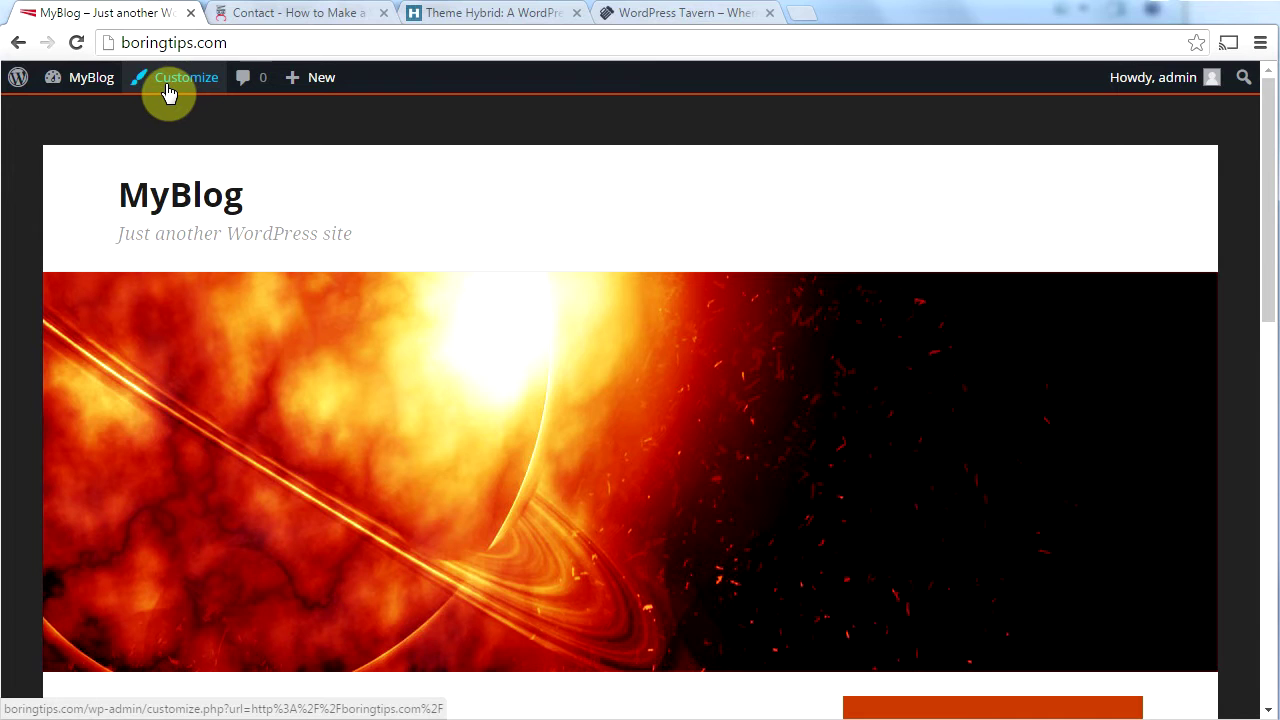
pyautogui.click(167, 83)
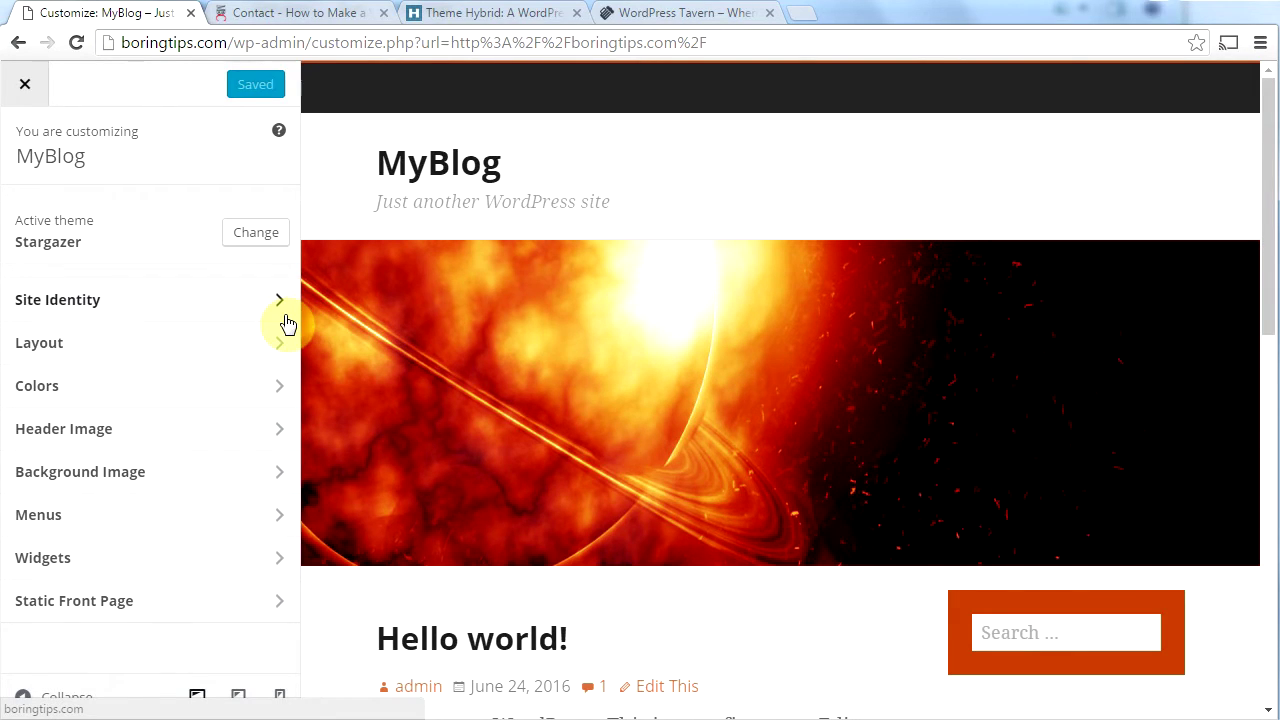
pyautogui.click(233, 303)
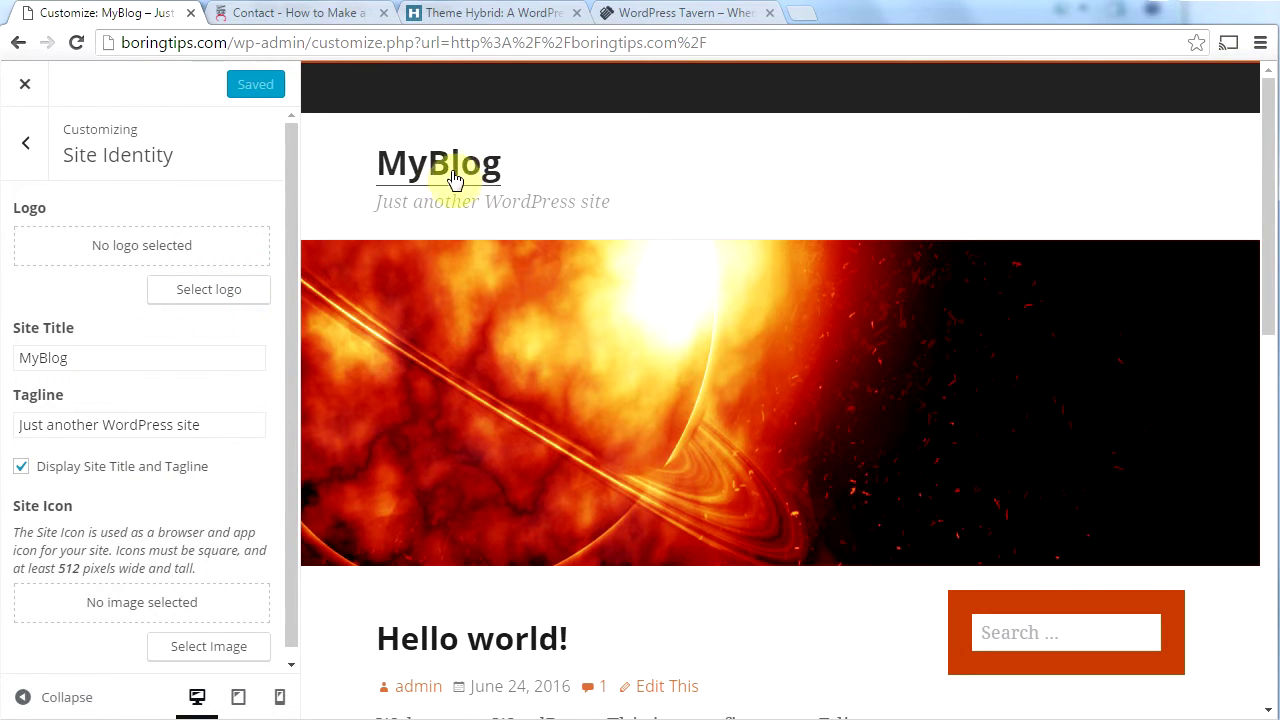
# Step: Rename the site title to 'WordPress Tutorial', fixing a typo
pyautogui.doubleClick(104, 356)
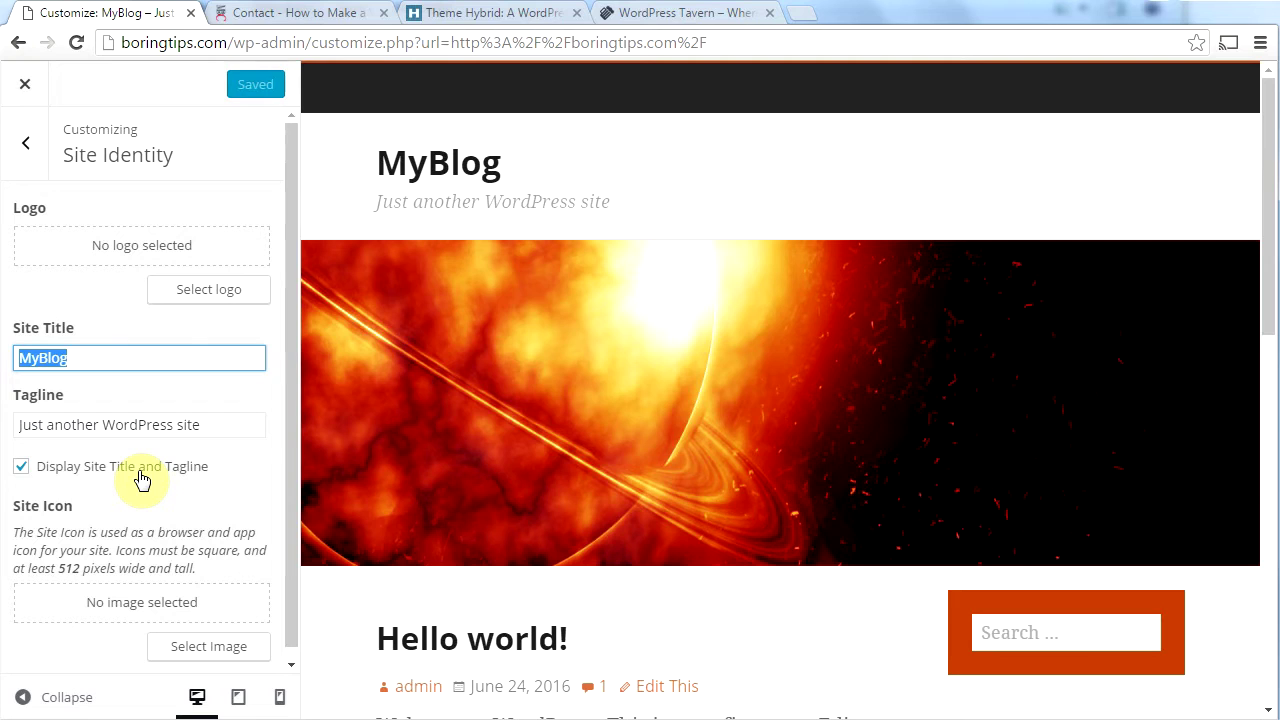
pyautogui.write('WordPress Tutoraial')
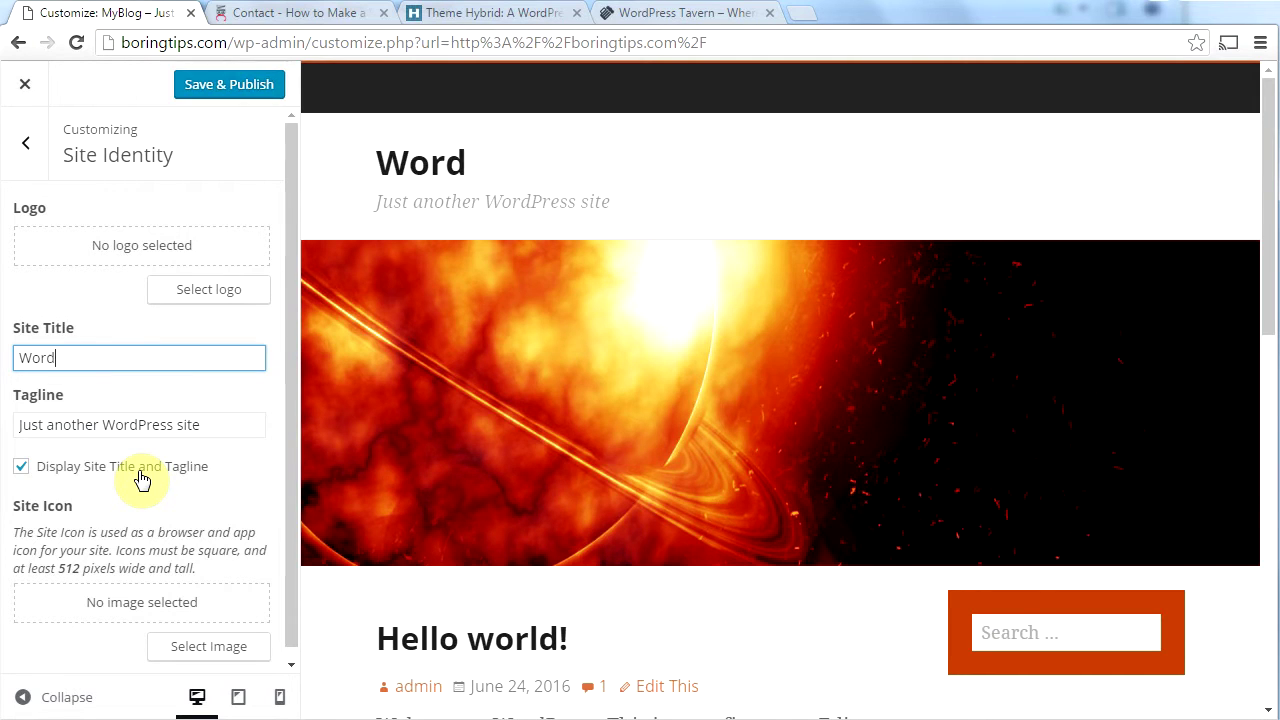
pyautogui.press('BackSpace')
pyautogui.press('BackSpace')
pyautogui.press('BackSpace')
pyautogui.press('BackSpace')
pyautogui.write('ial')
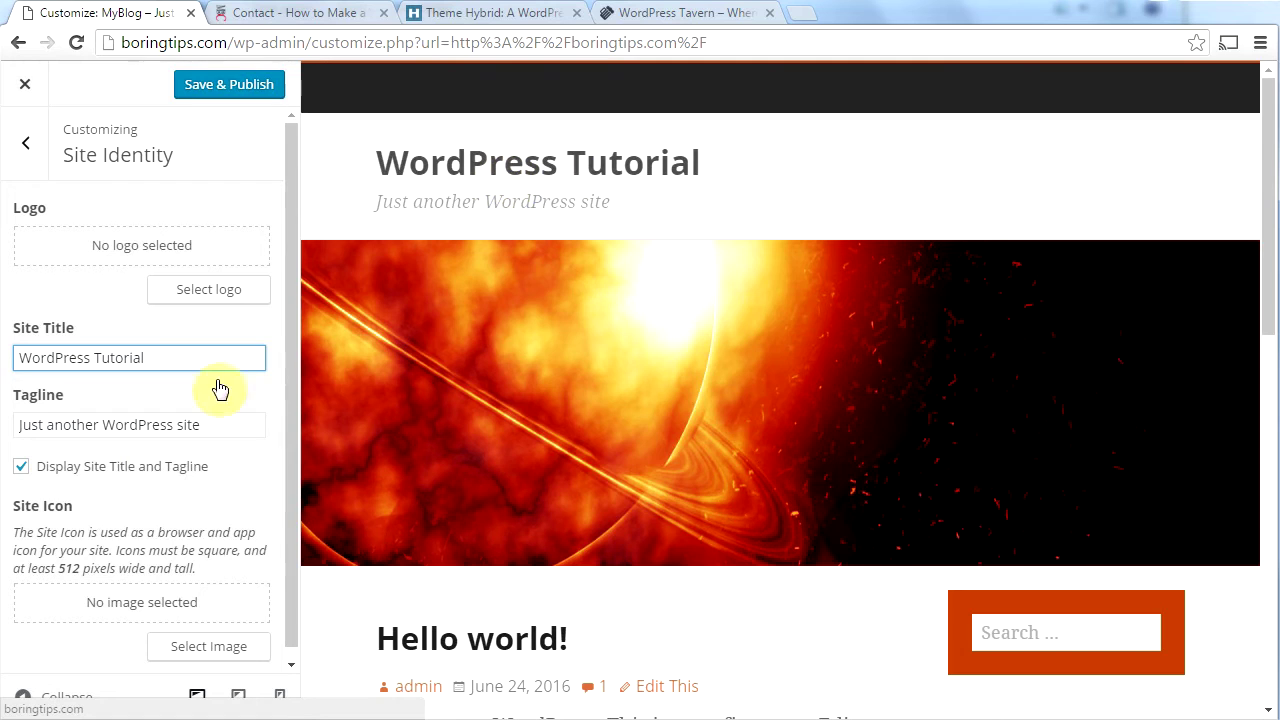
# Step: Replace the tagline with 'watch my cool YouTube videos'
pyautogui.moveTo(218, 429); pyautogui.dragTo(22, 425)
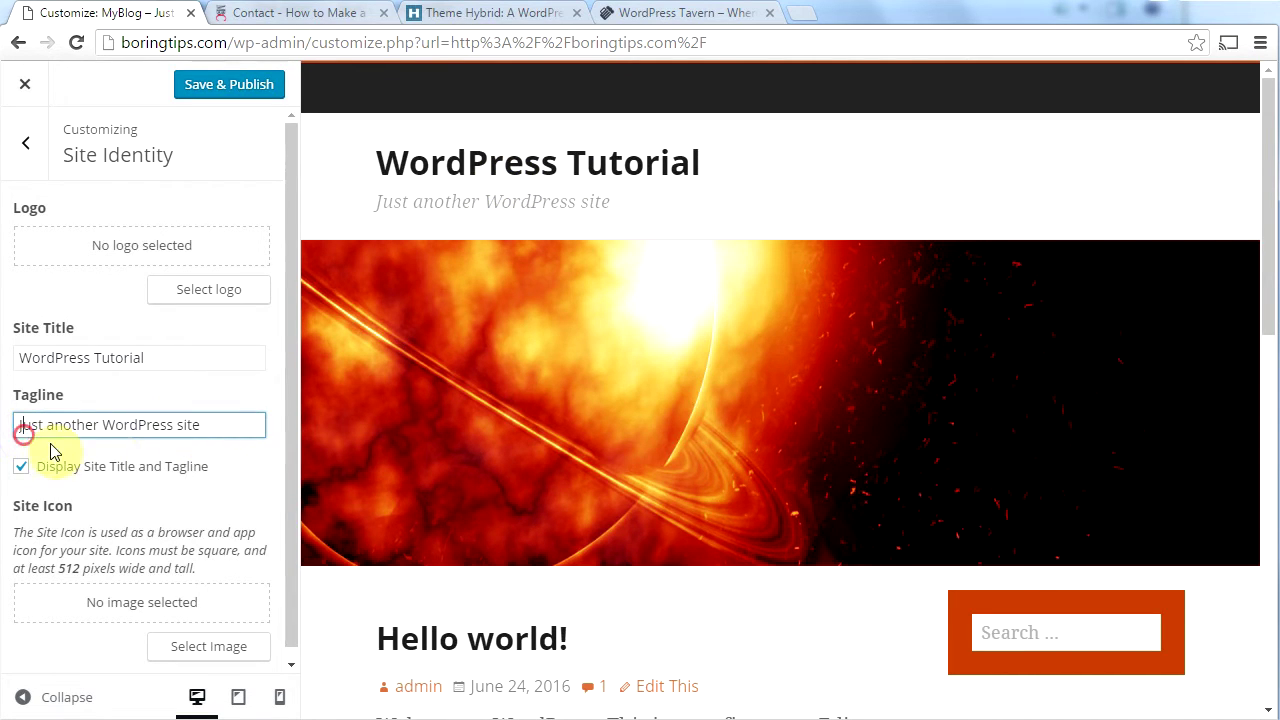
pyautogui.write('watch my cool YouTube videos')
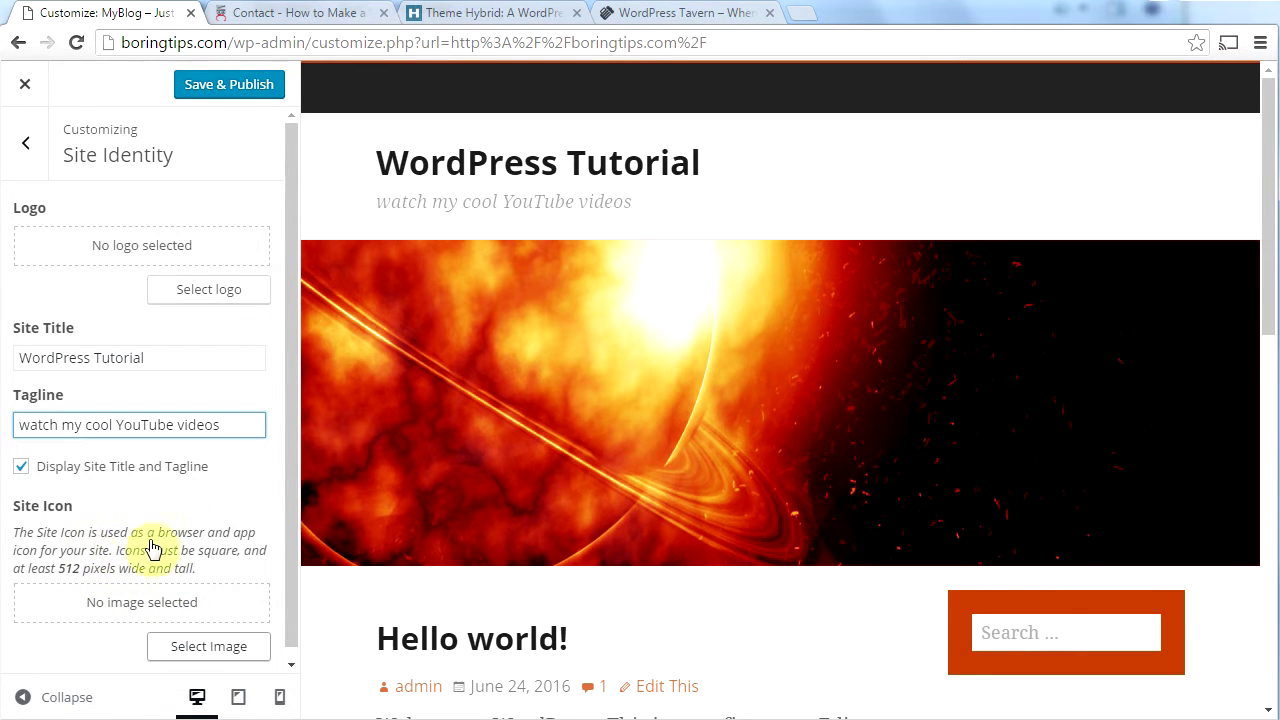
pyautogui.click(316, 20)
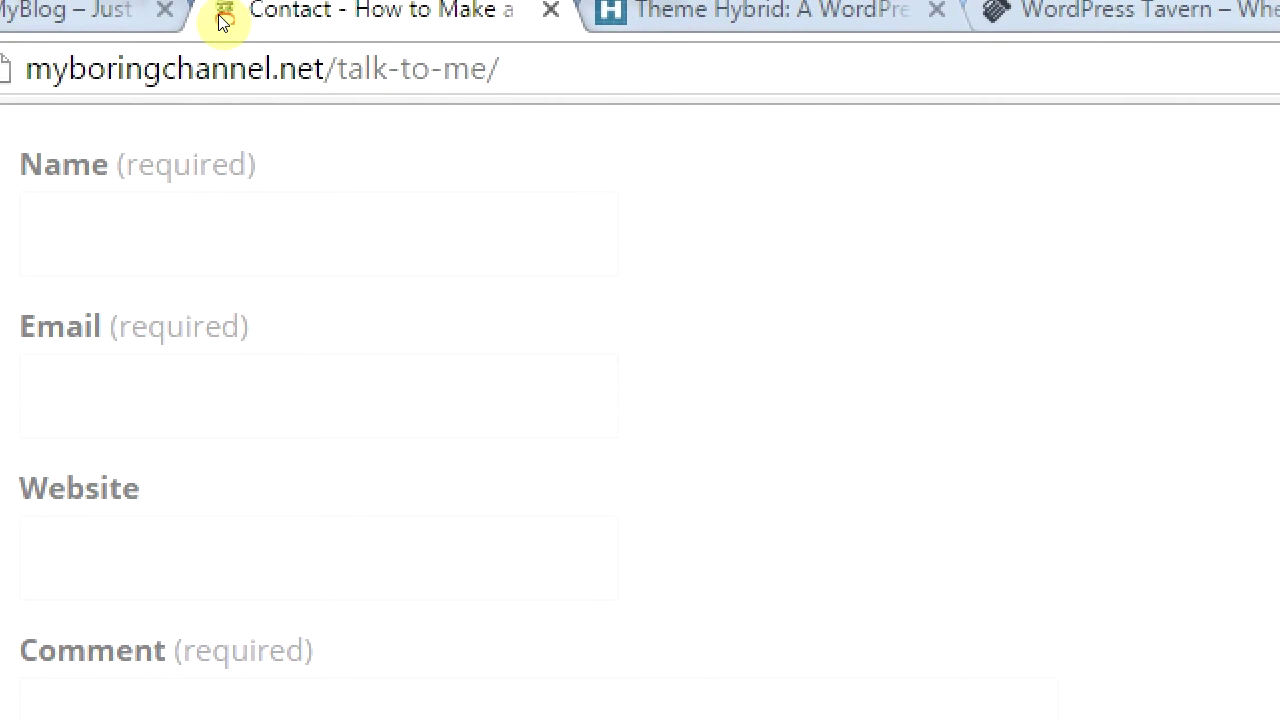
pyautogui.click(36, 12)
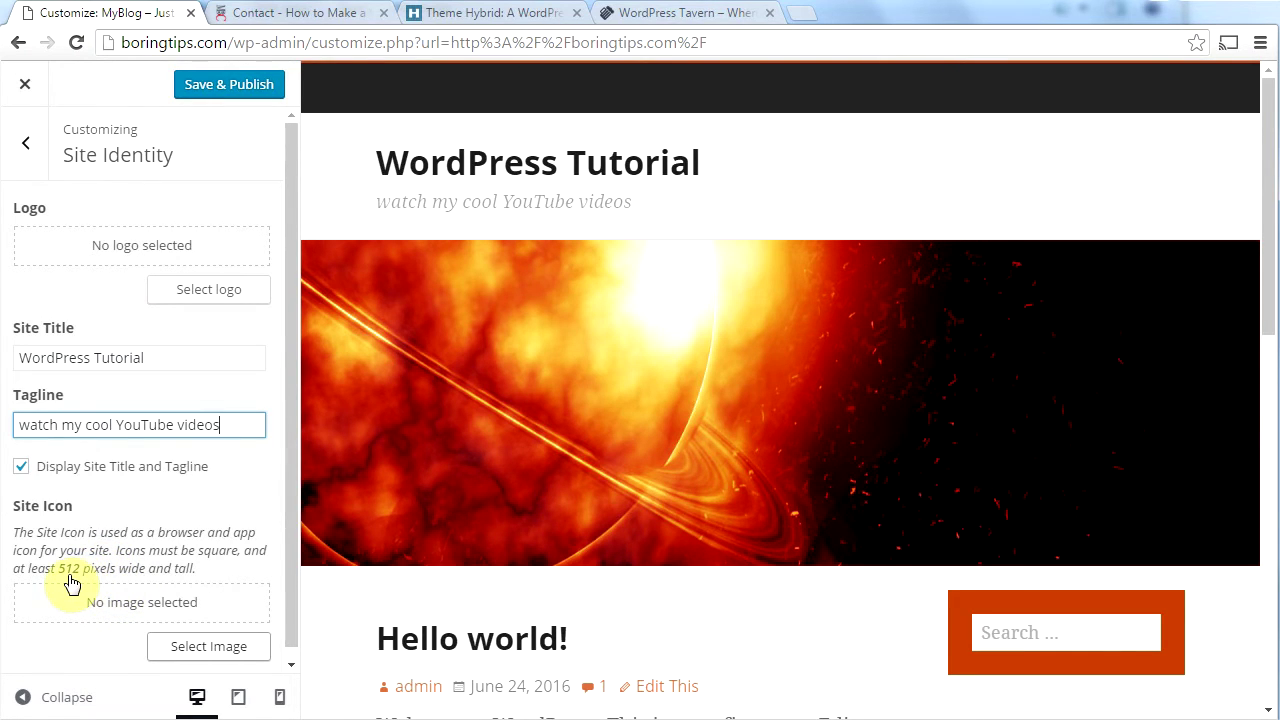
# Step: Upload aaa.jpg from Desktop/alaina as the site icon with alt text 'a cartoon pink letter A'
pyautogui.click(171, 650)
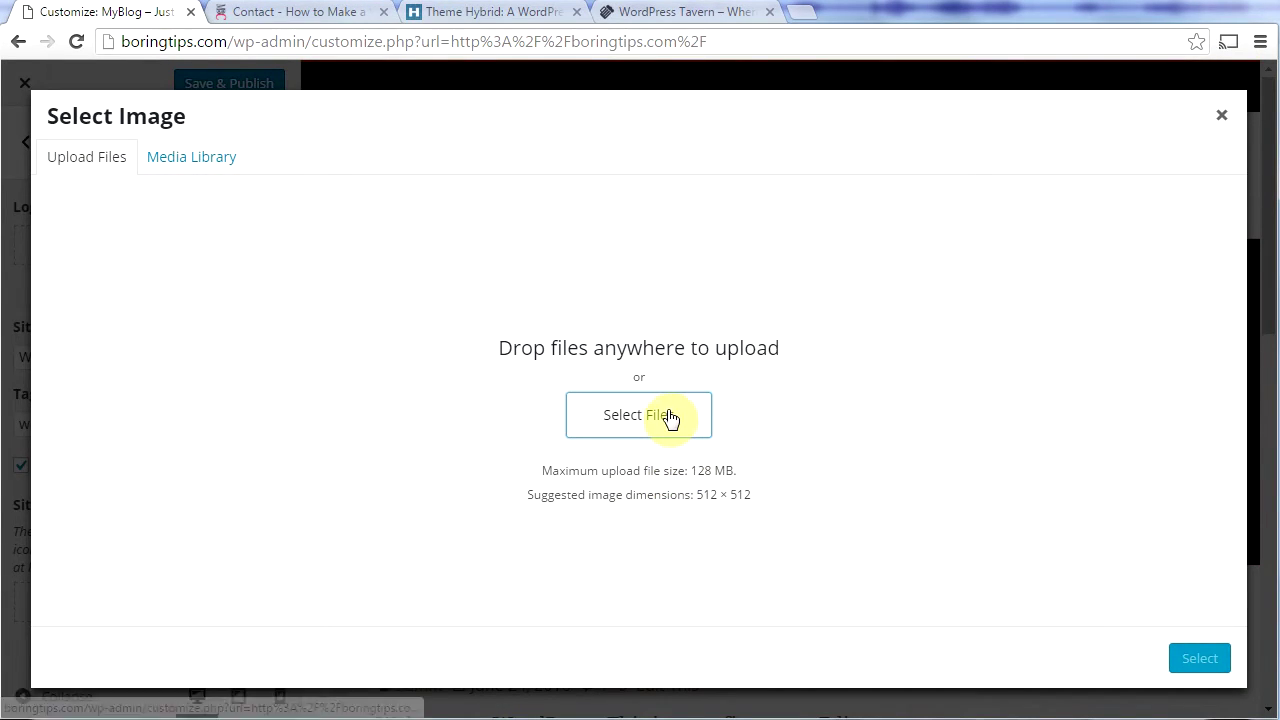
pyautogui.click(650, 420)
pyautogui.click(89, 137)
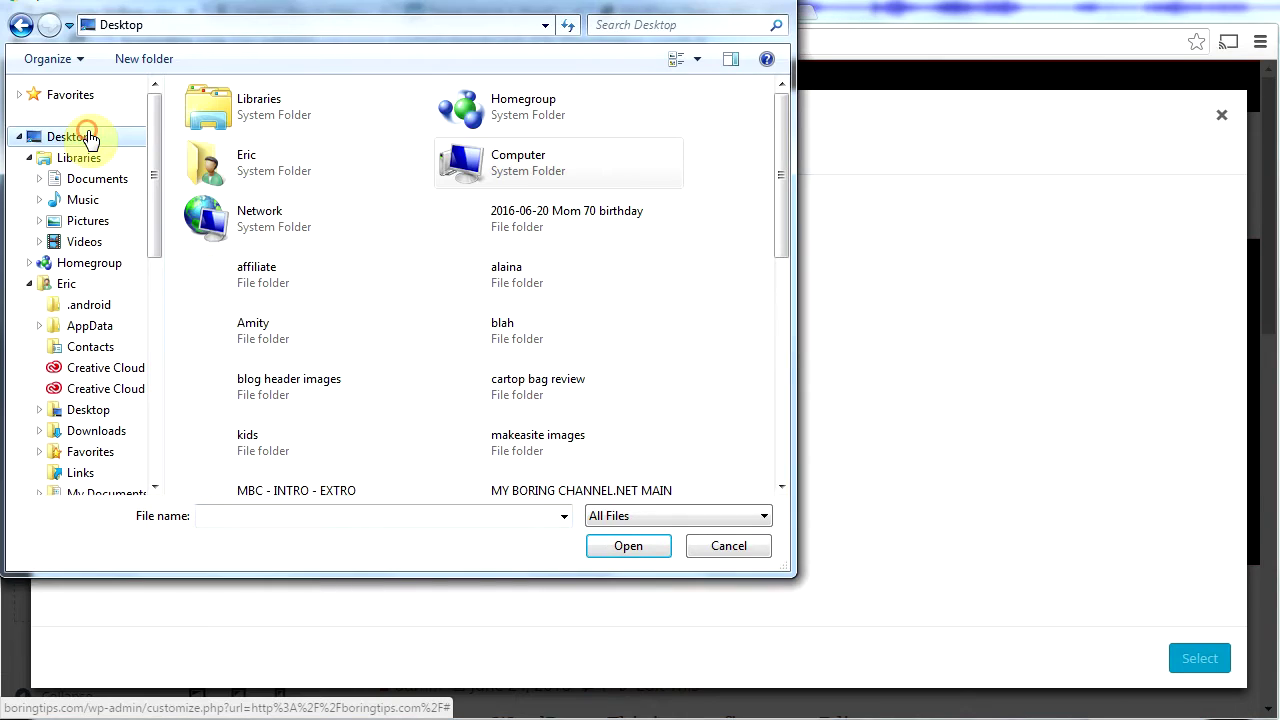
pyautogui.doubleClick(501, 282)
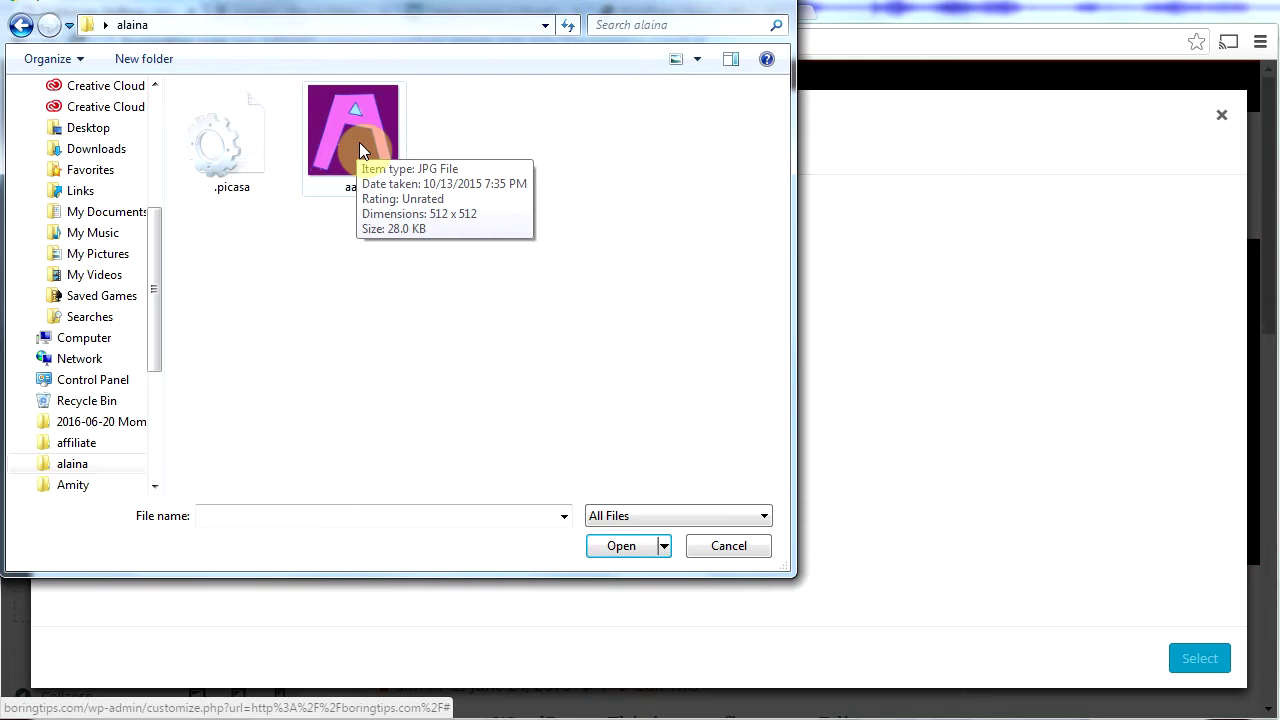
pyautogui.doubleClick(359, 142)
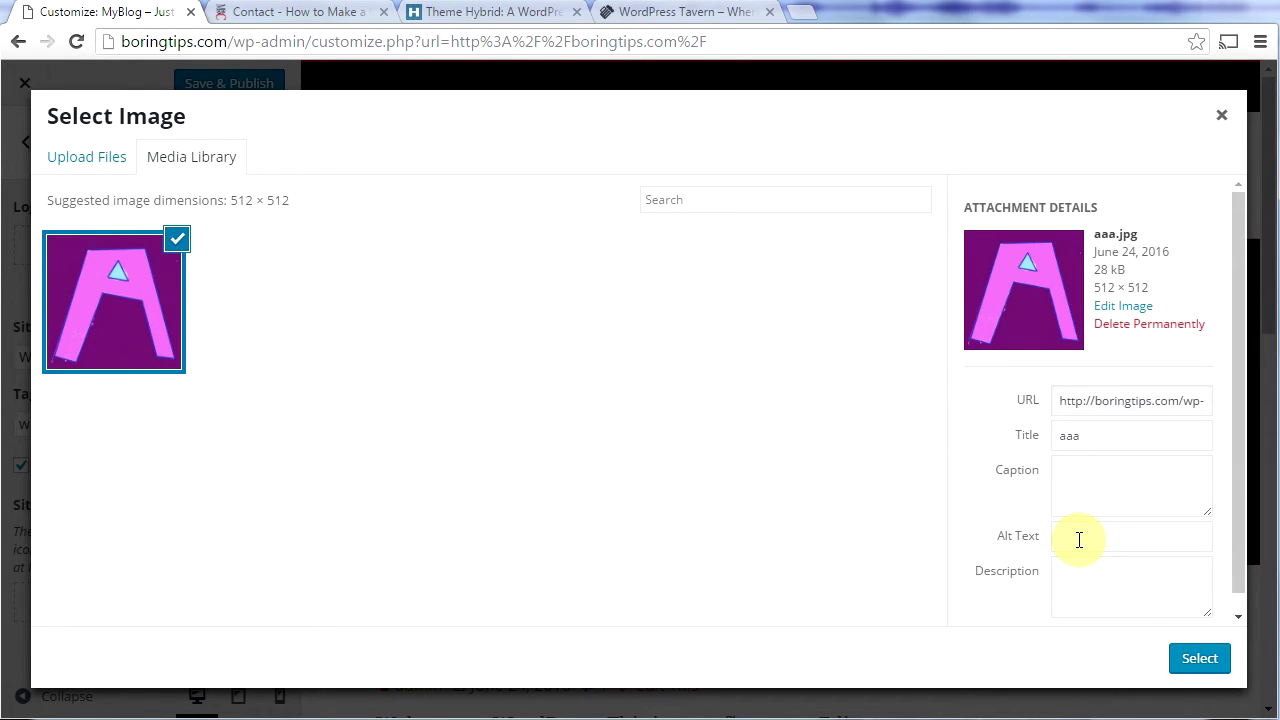
pyautogui.click(1100, 541)
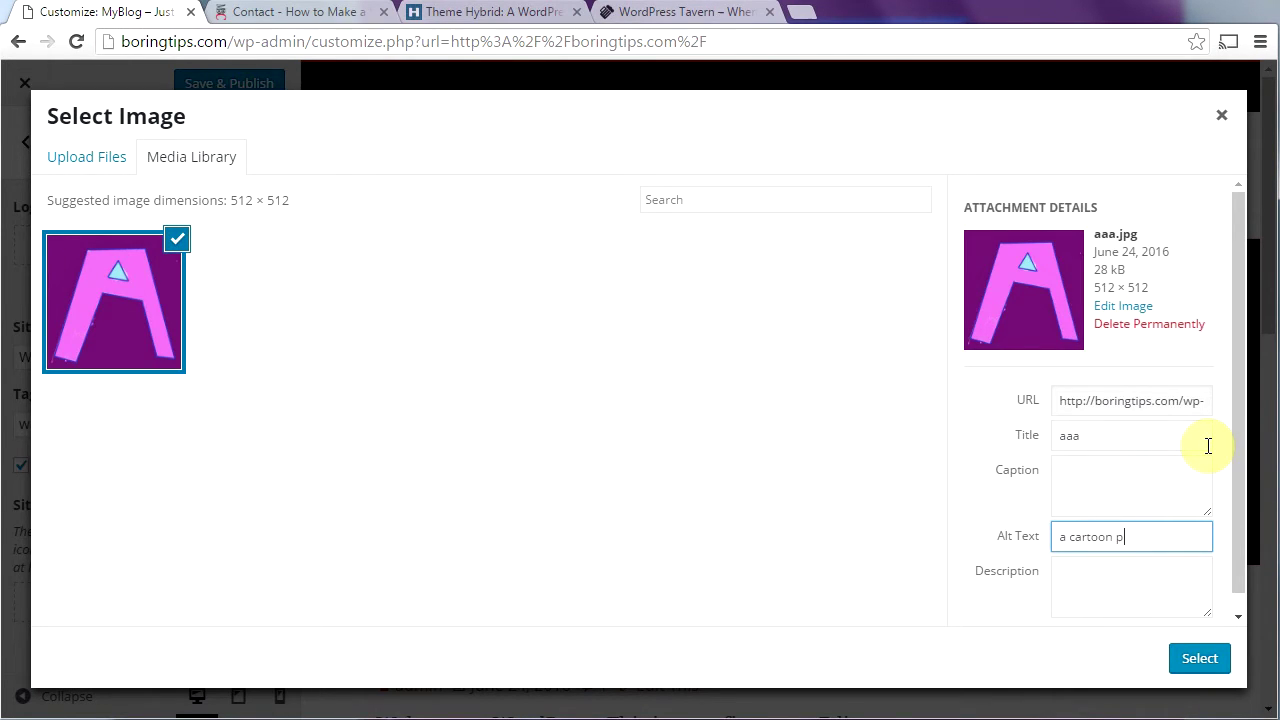
pyautogui.write('a cartoon pink letter A')
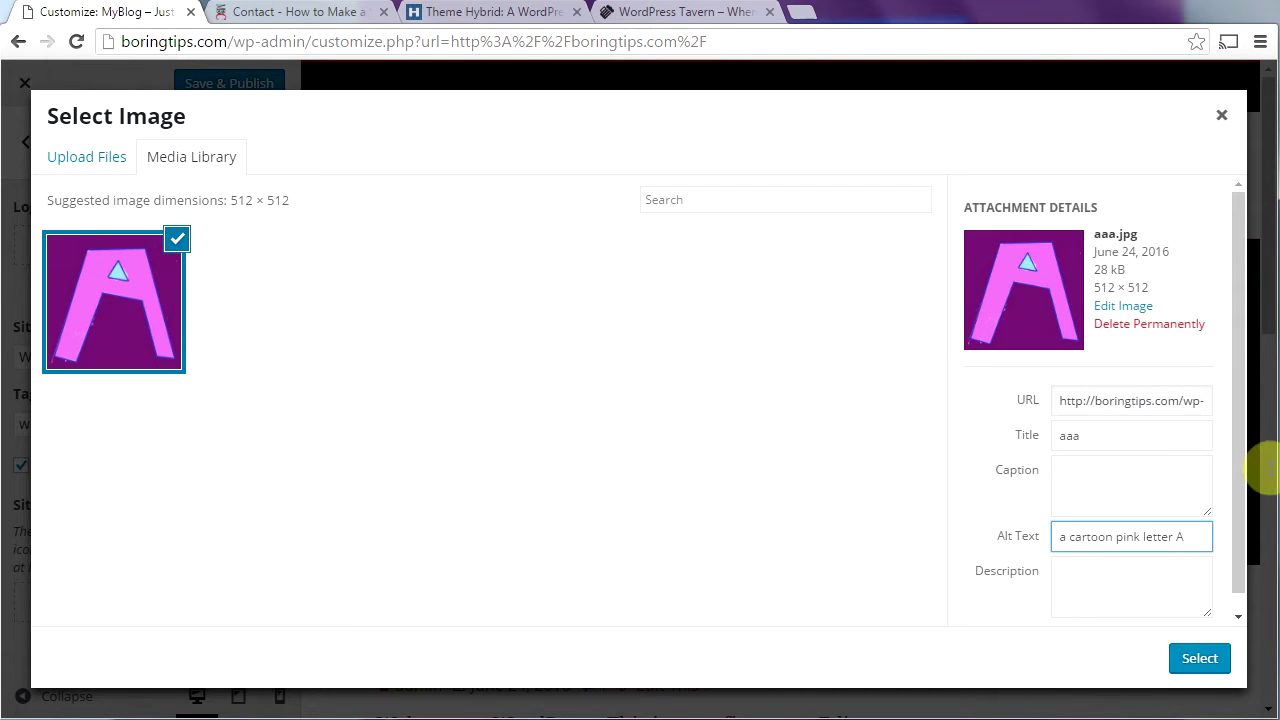
pyautogui.click(1200, 662)
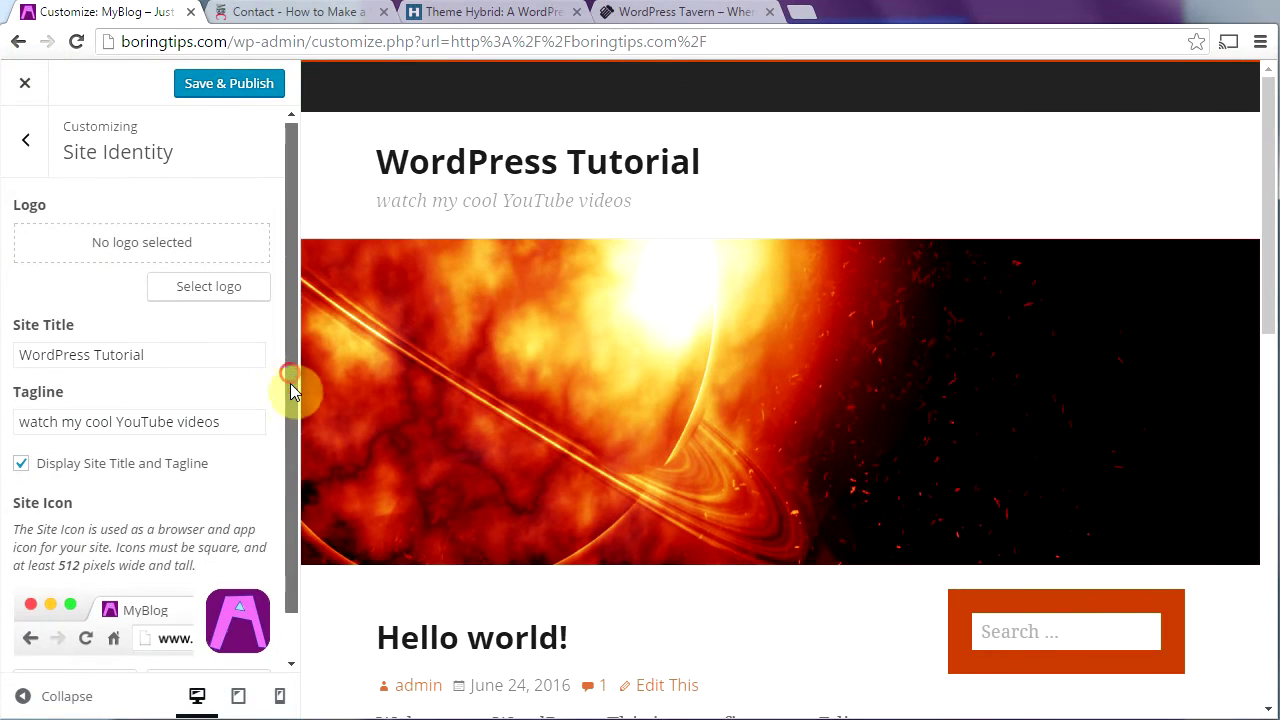
pyautogui.moveTo(289, 391); pyautogui.dragTo(286, 320)
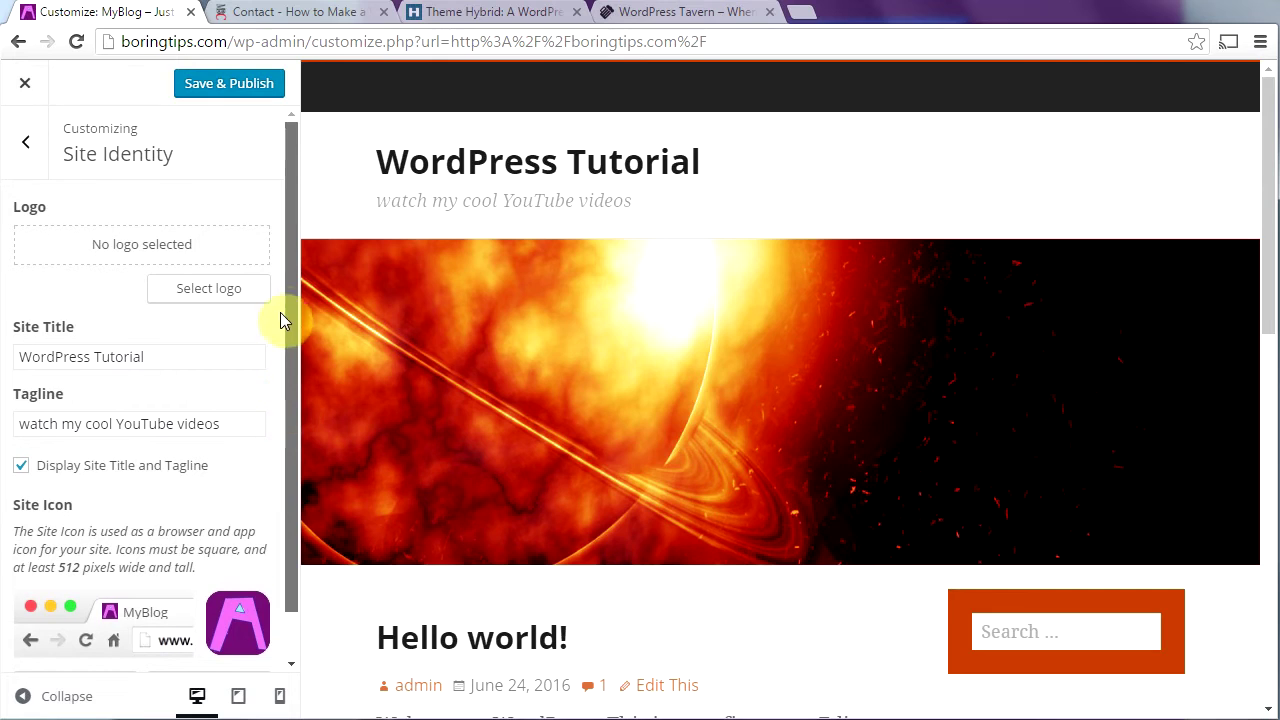
# Step: Preview the full-width, right-sidebar and left-sidebar layouts, then keep the right-sidebar layout
pyautogui.click(22, 148)
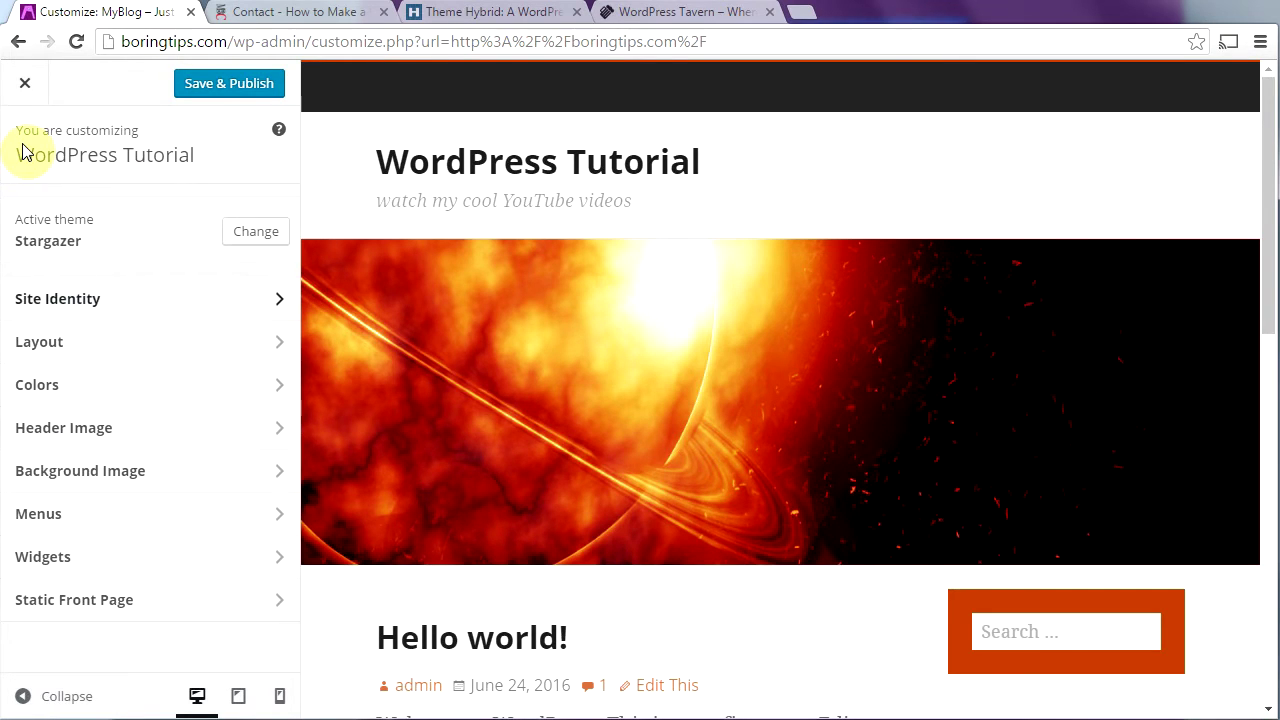
pyautogui.click(119, 345)
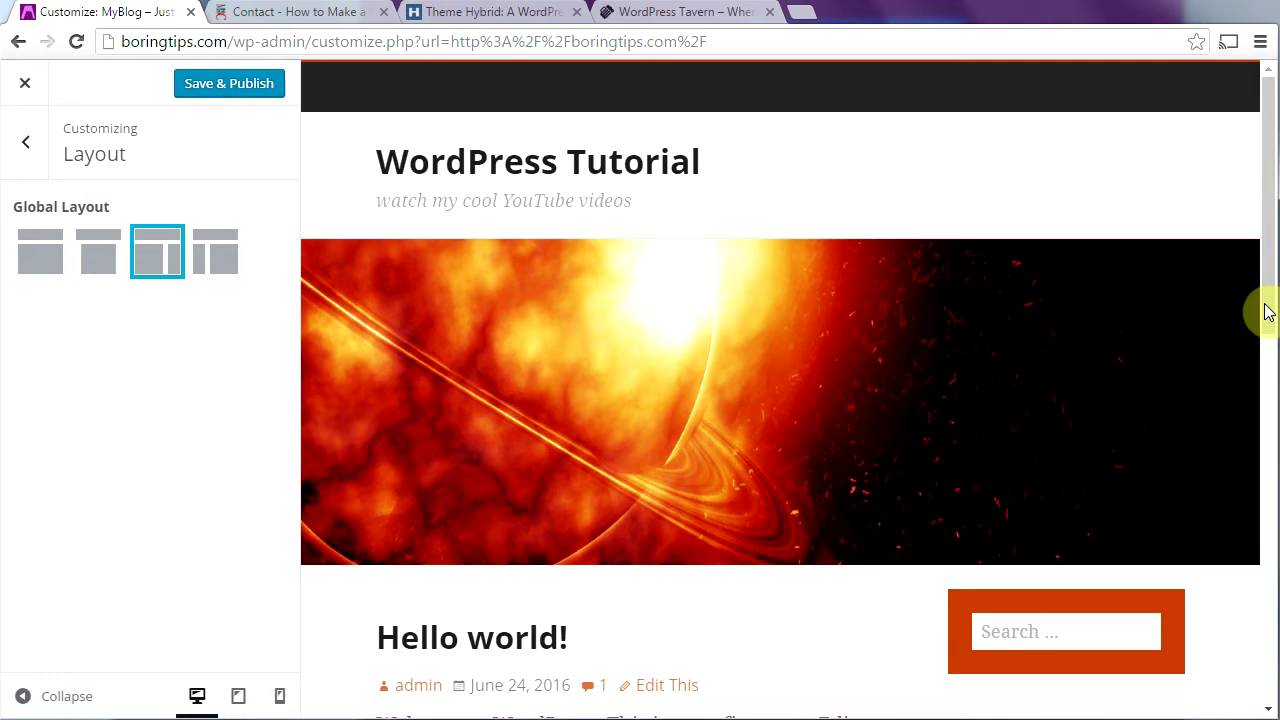
pyautogui.moveTo(1268, 312); pyautogui.dragTo(1270, 455)
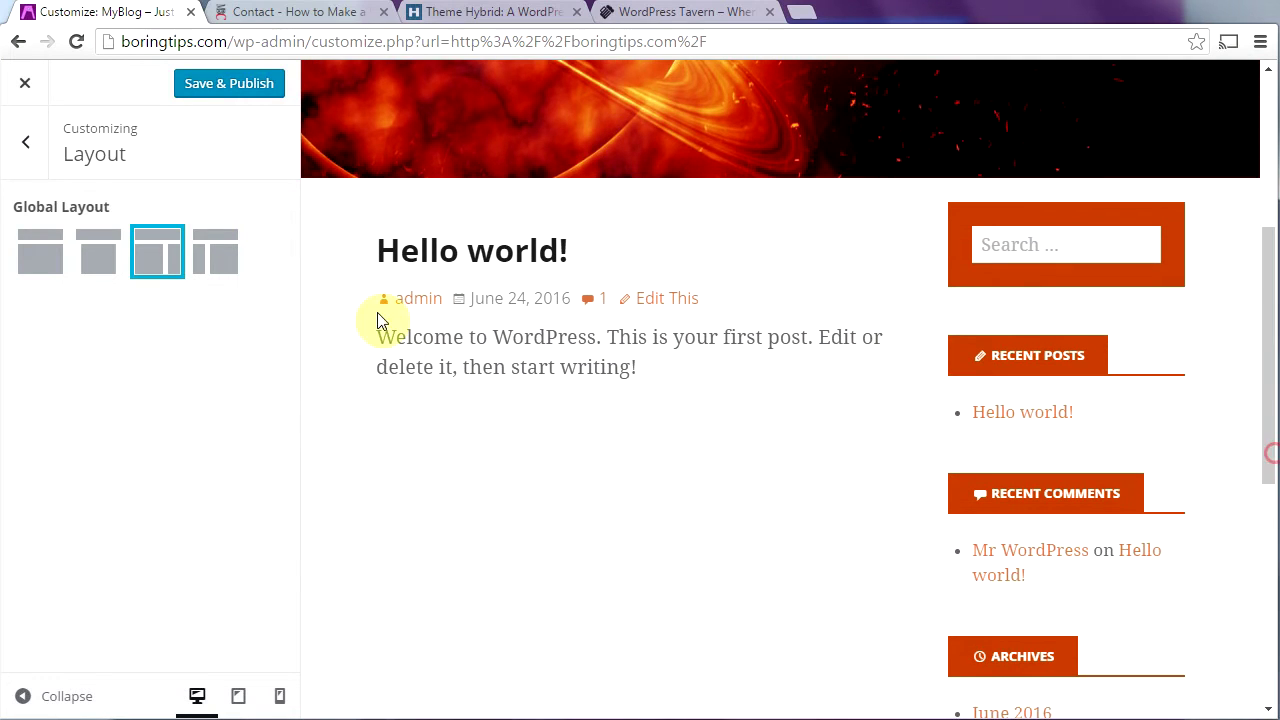
pyautogui.click(40, 255)
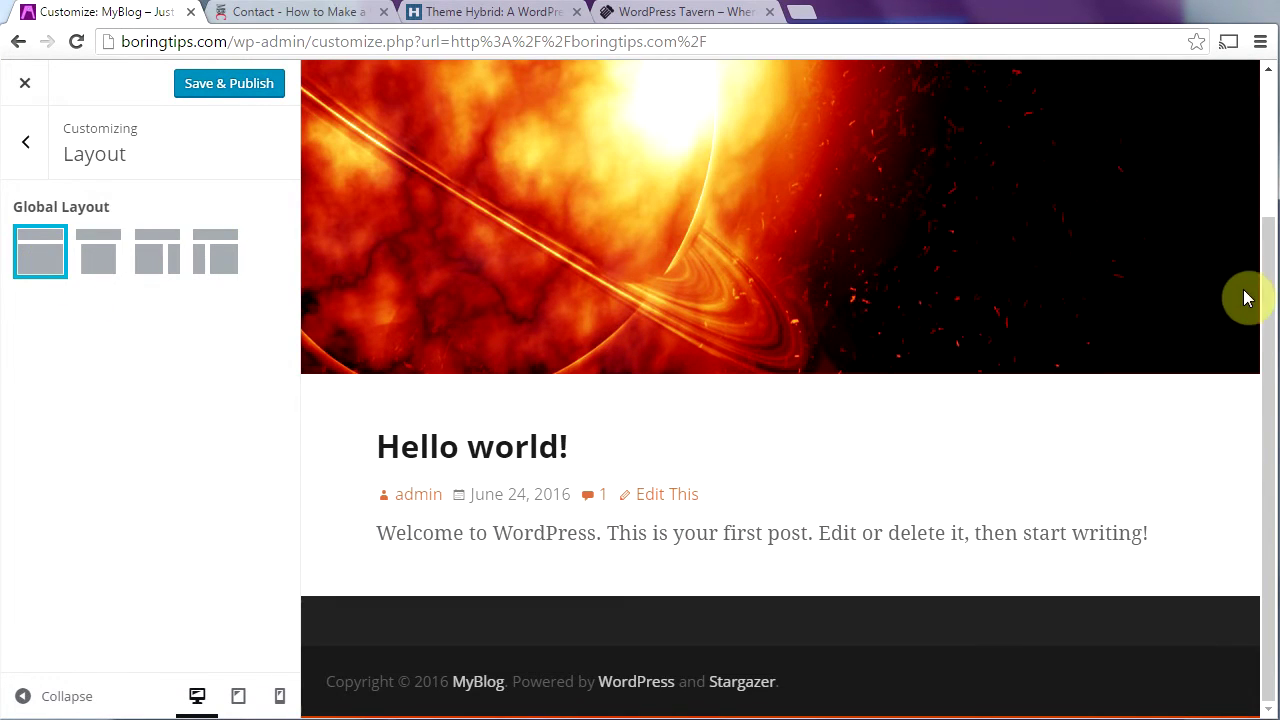
pyautogui.click(157, 255)
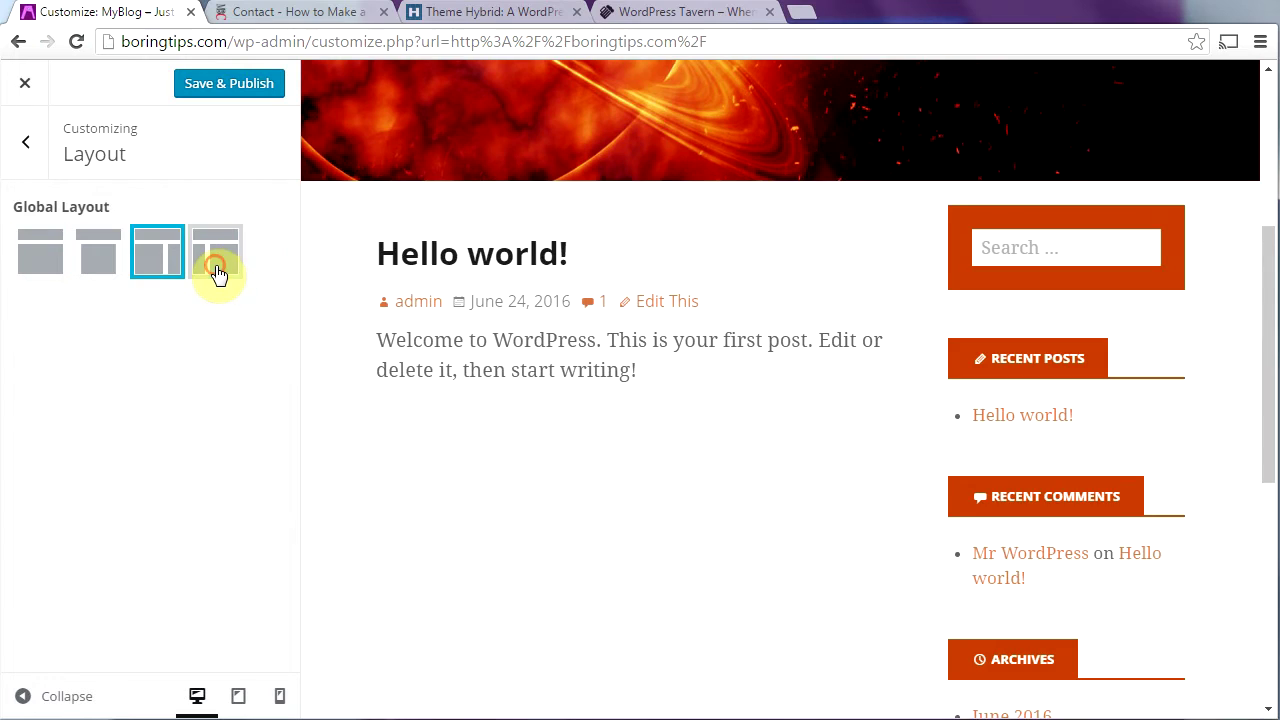
pyautogui.click(217, 268)
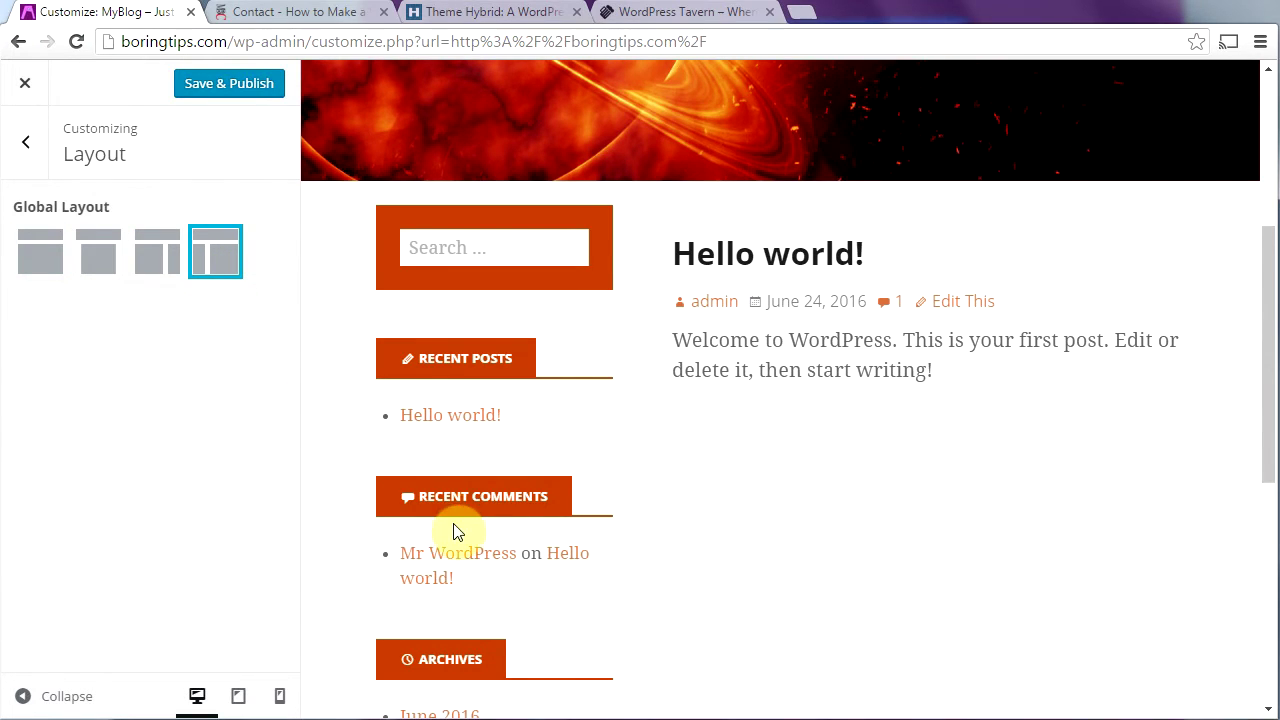
pyautogui.click(152, 252)
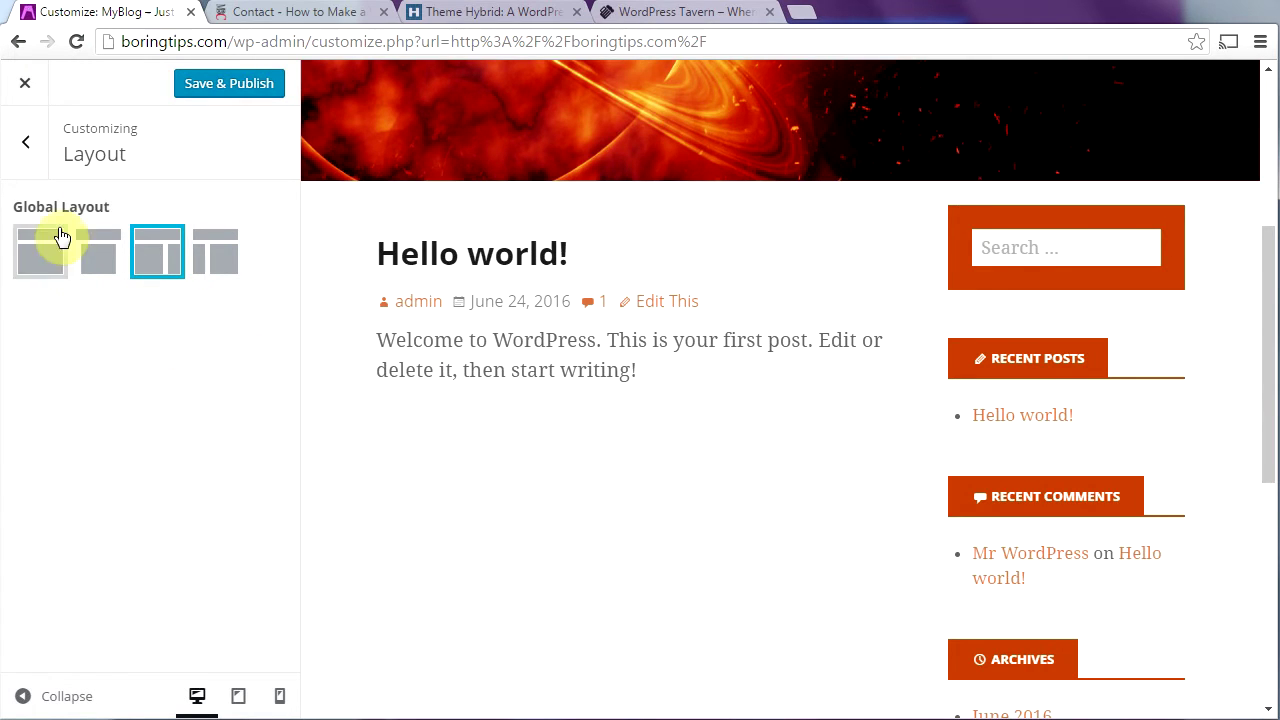
pyautogui.click(31, 152)
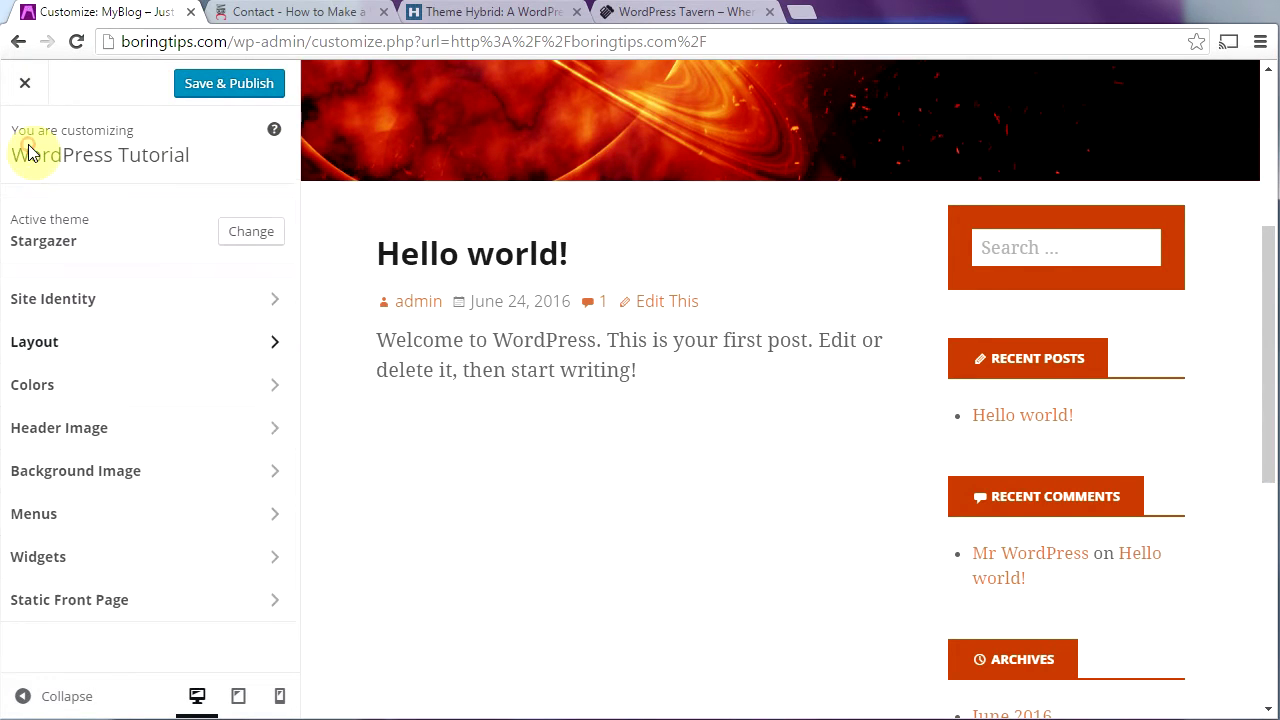
pyautogui.click(180, 390)
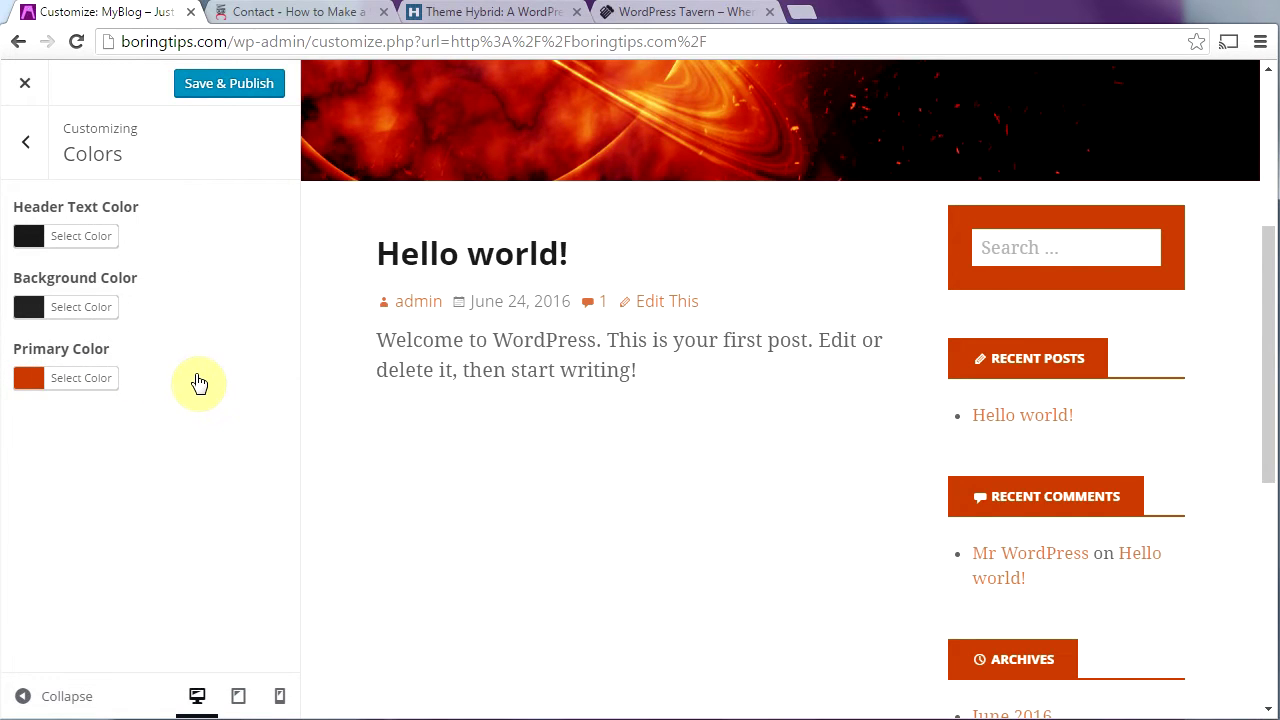
# Step: Set the header text colour to dark blue #25197f and the primary colour to dark red #700e00
pyautogui.click(55, 246)
pyautogui.click(78, 468)
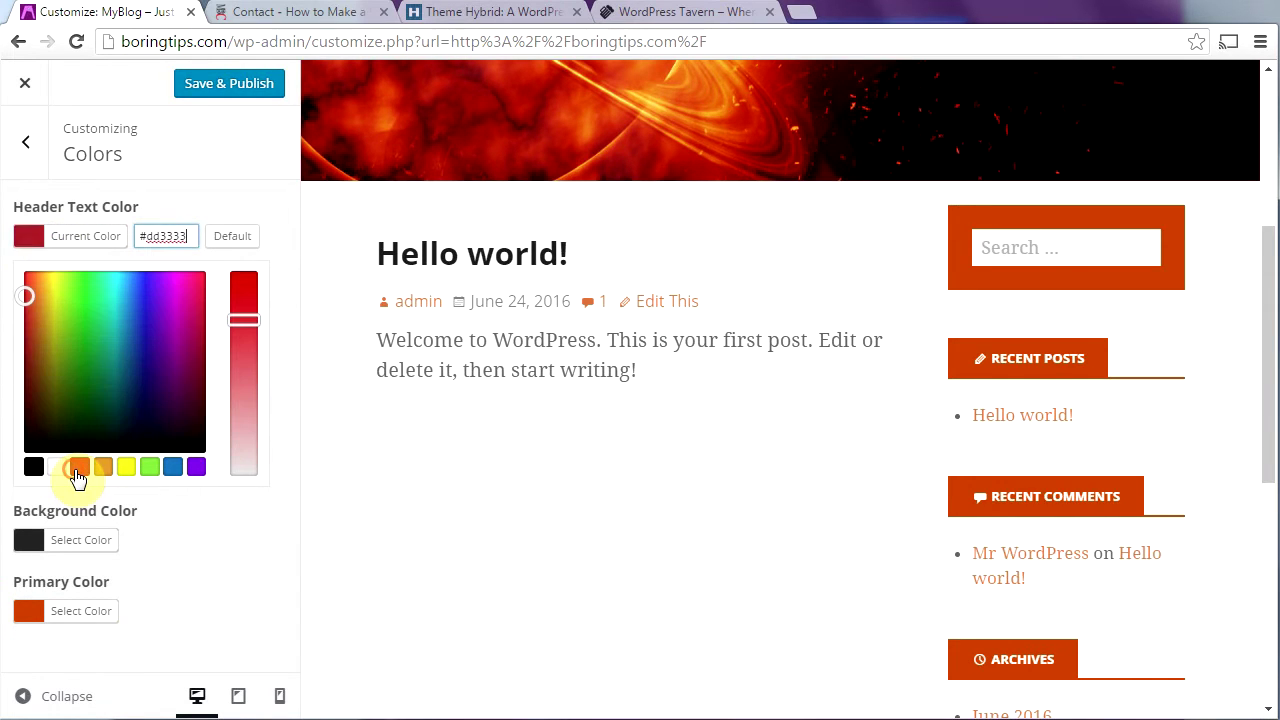
pyautogui.scroll(5, 1246, 337)
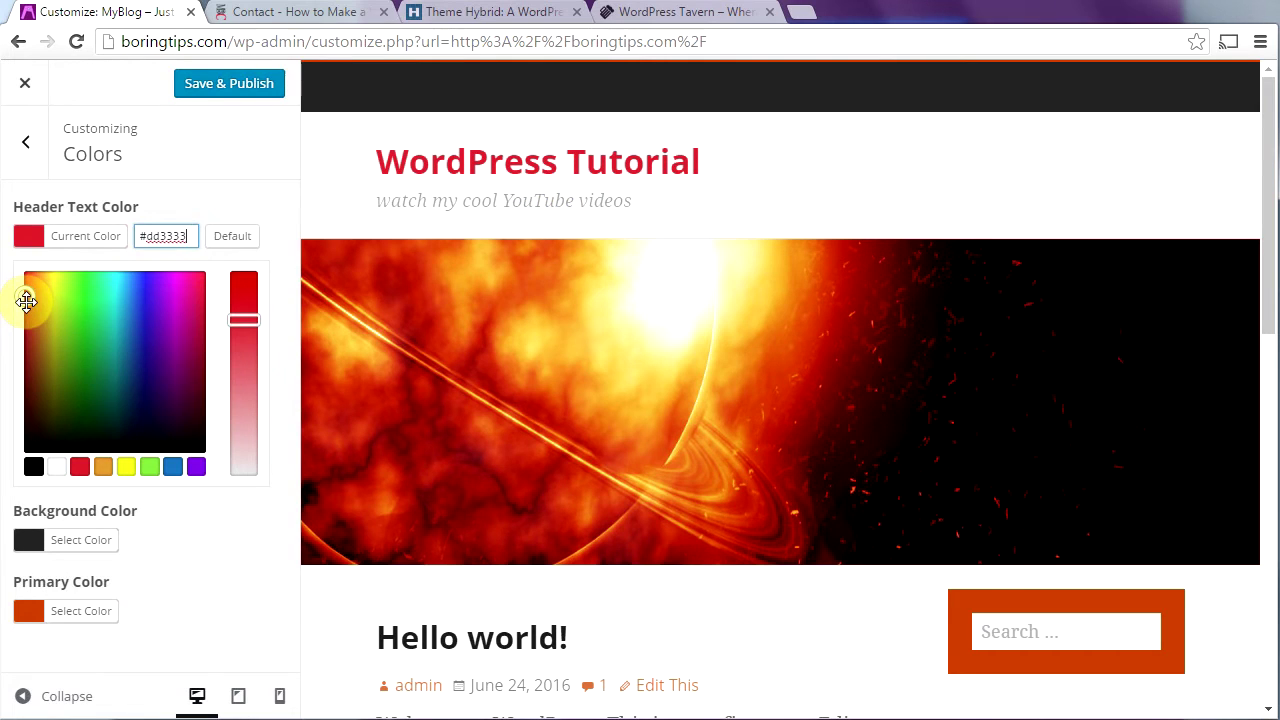
pyautogui.moveTo(24, 295); pyautogui.dragTo(161, 363)
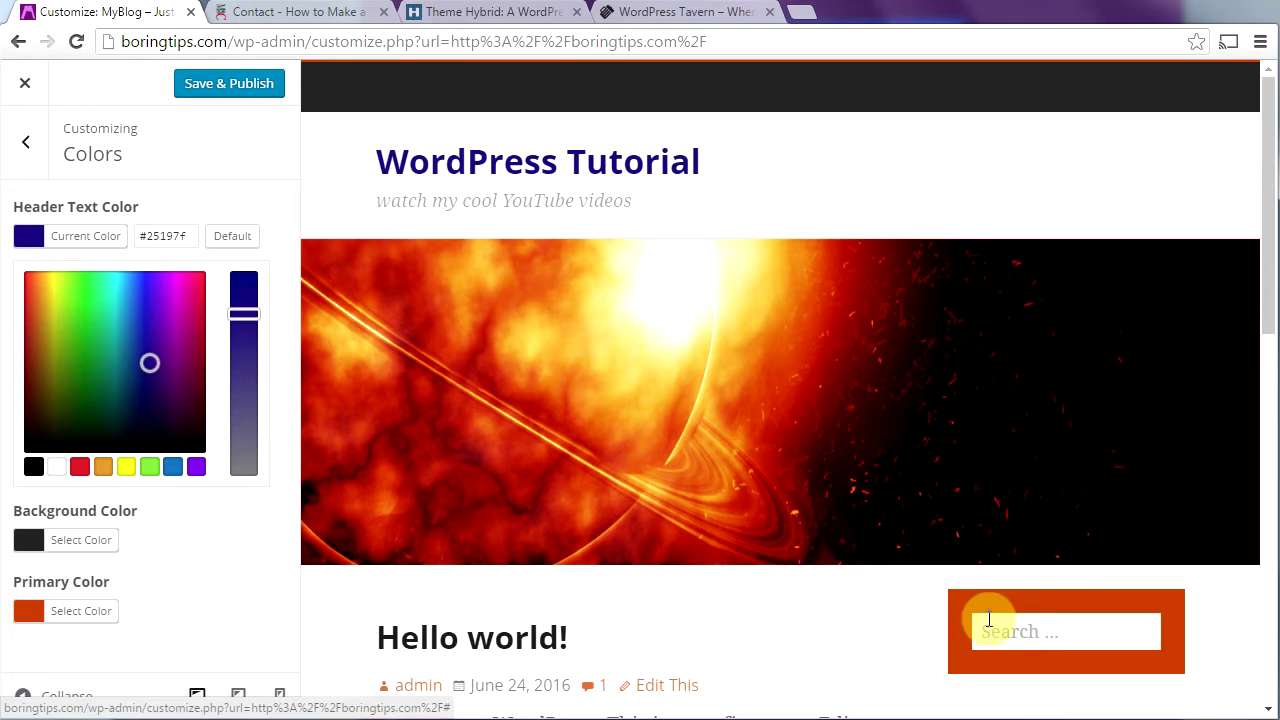
pyautogui.moveTo(1270, 295); pyautogui.dragTo(1272, 374)
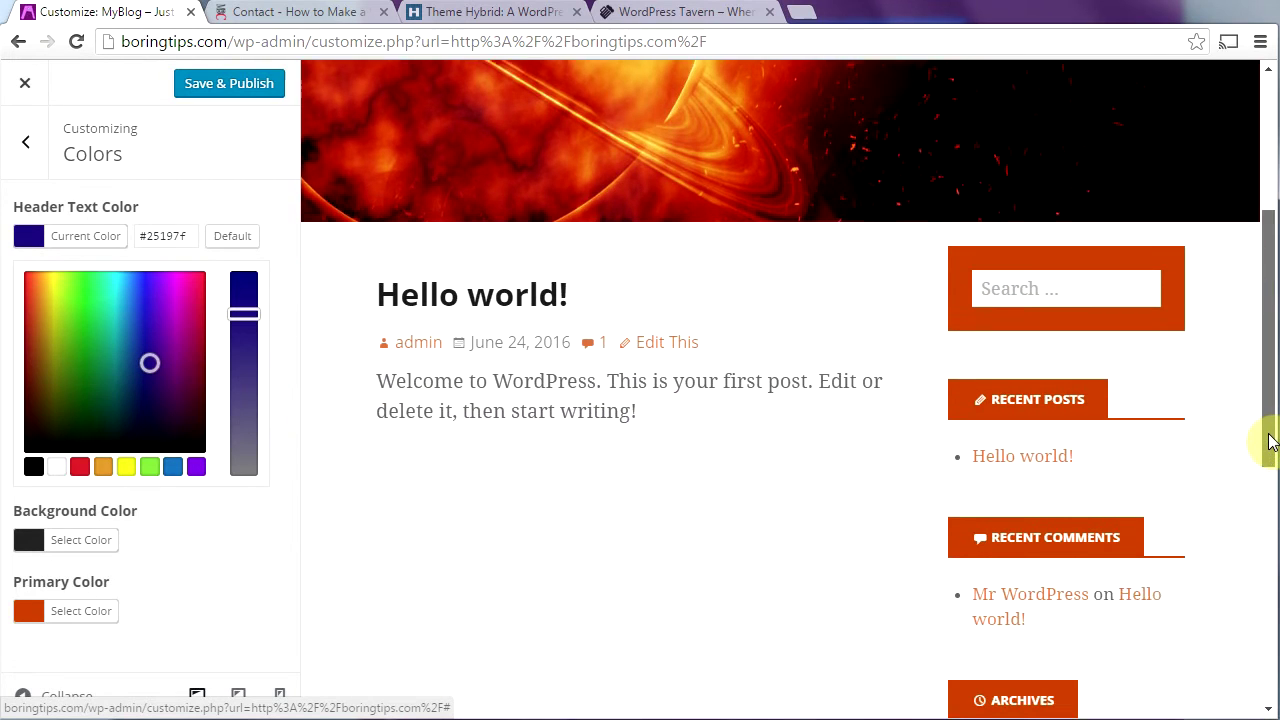
pyautogui.moveTo(1270, 443); pyautogui.dragTo(1268, 455)
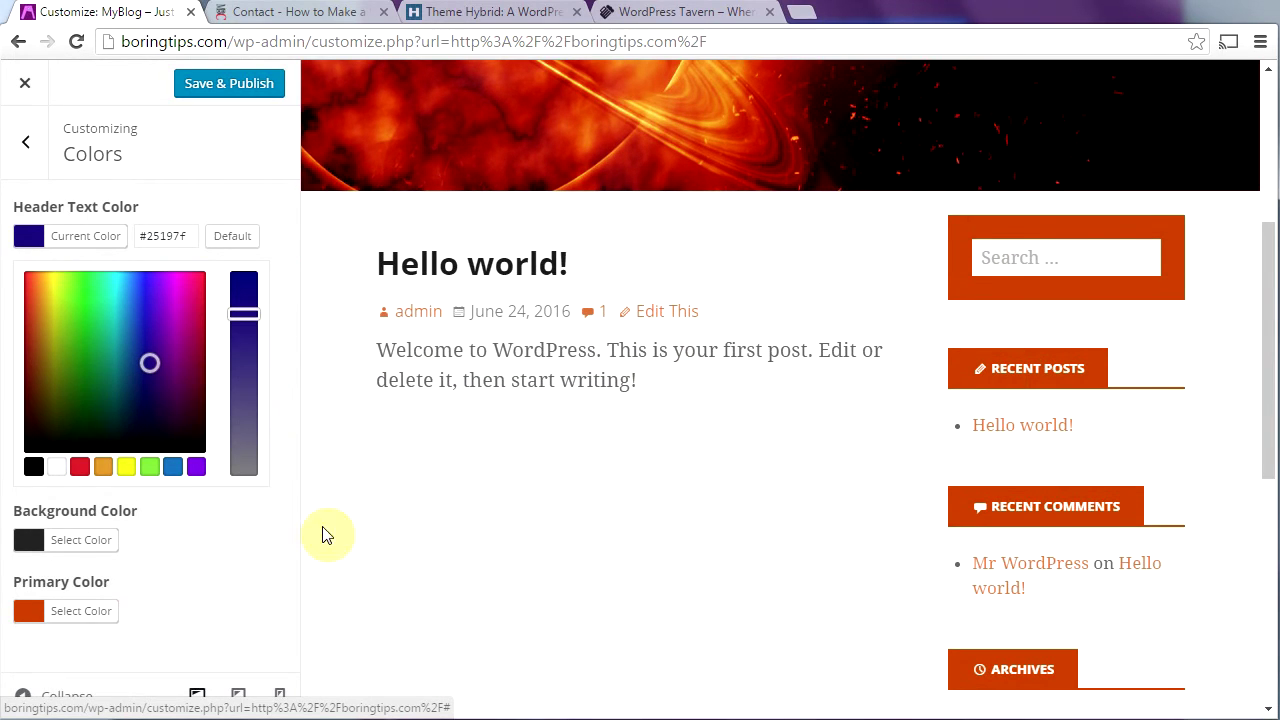
pyautogui.click(36, 613)
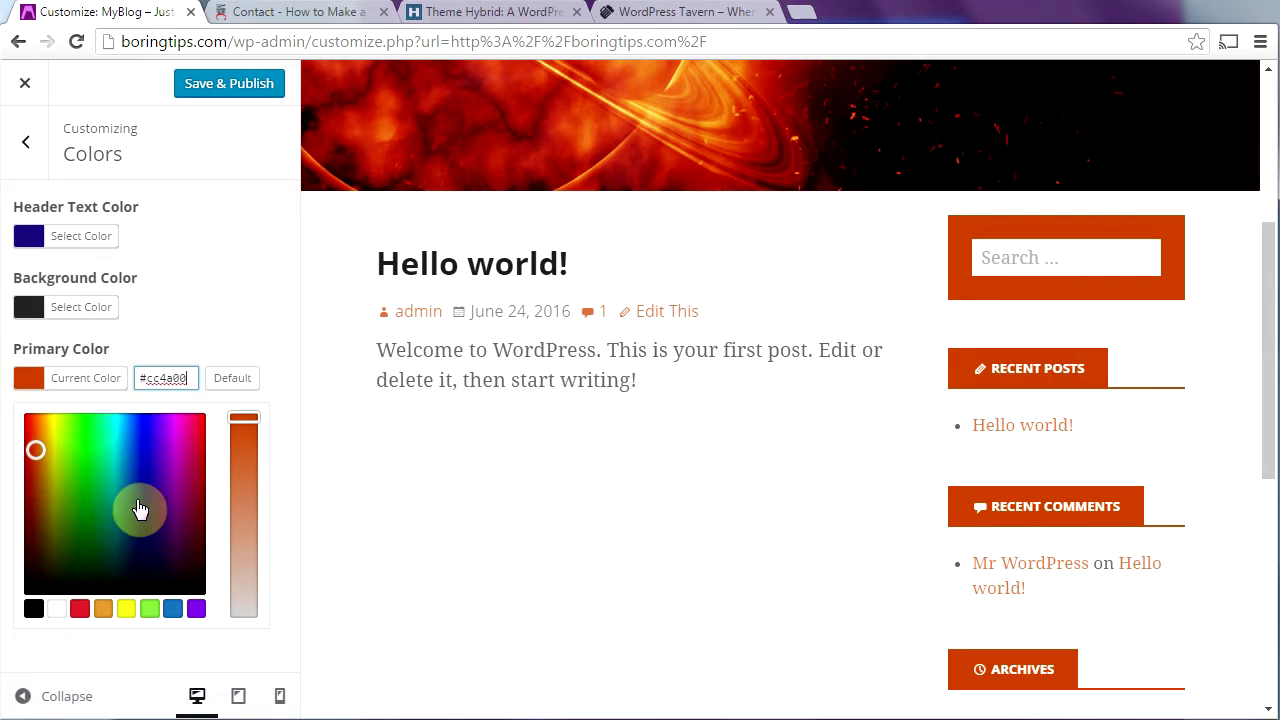
pyautogui.moveTo(36, 452); pyautogui.dragTo(28, 516)
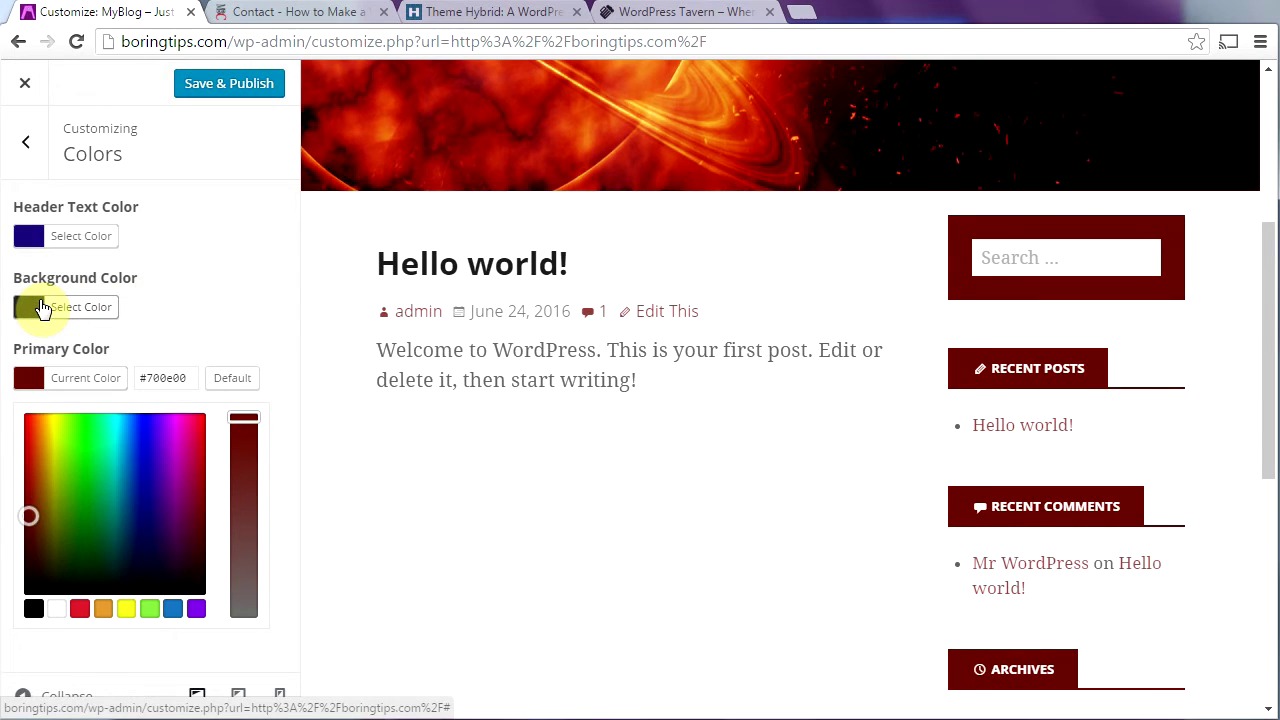
# Step: Set the site background colour to black (#000000)
pyautogui.click(32, 308)
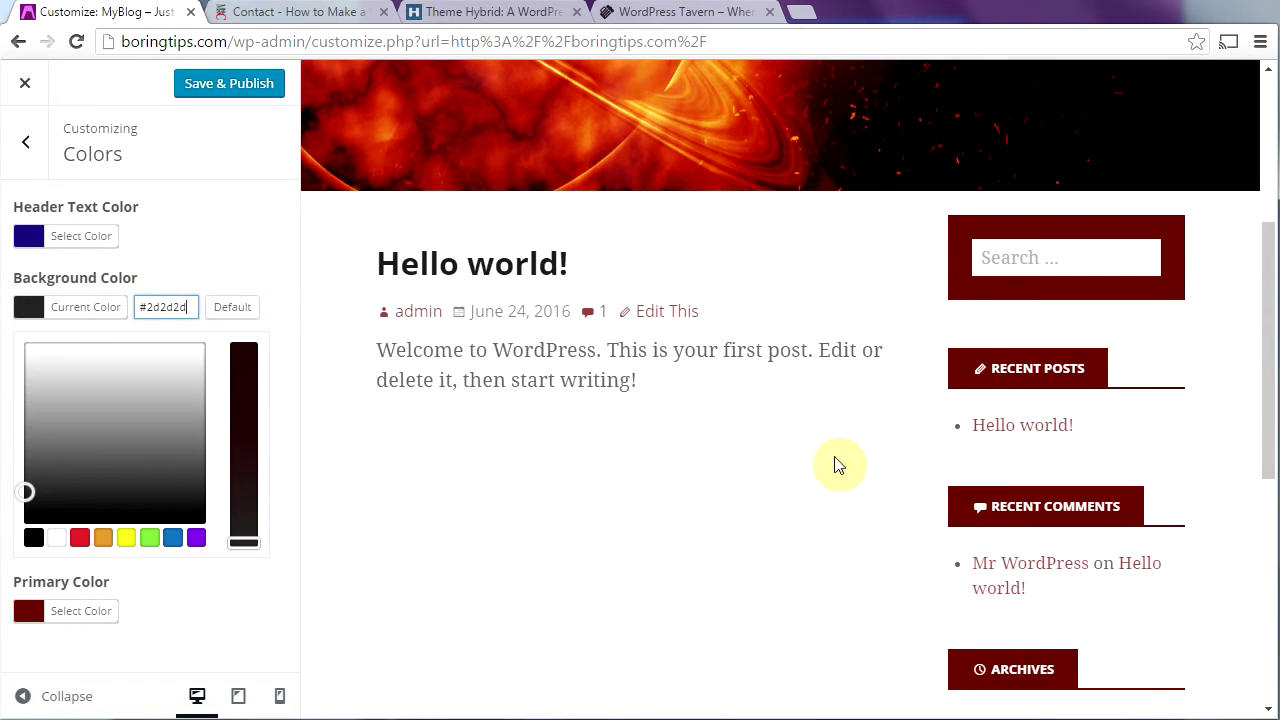
pyautogui.scroll(4, 1250, 418)
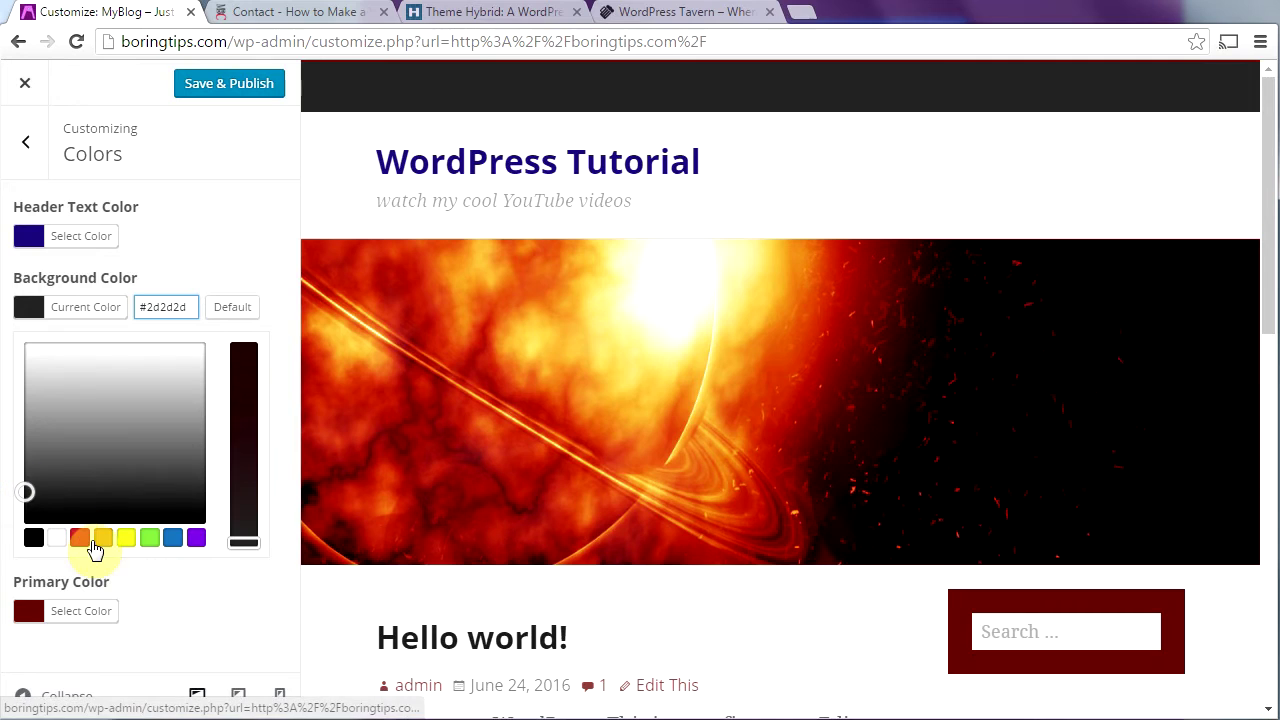
pyautogui.click(197, 540)
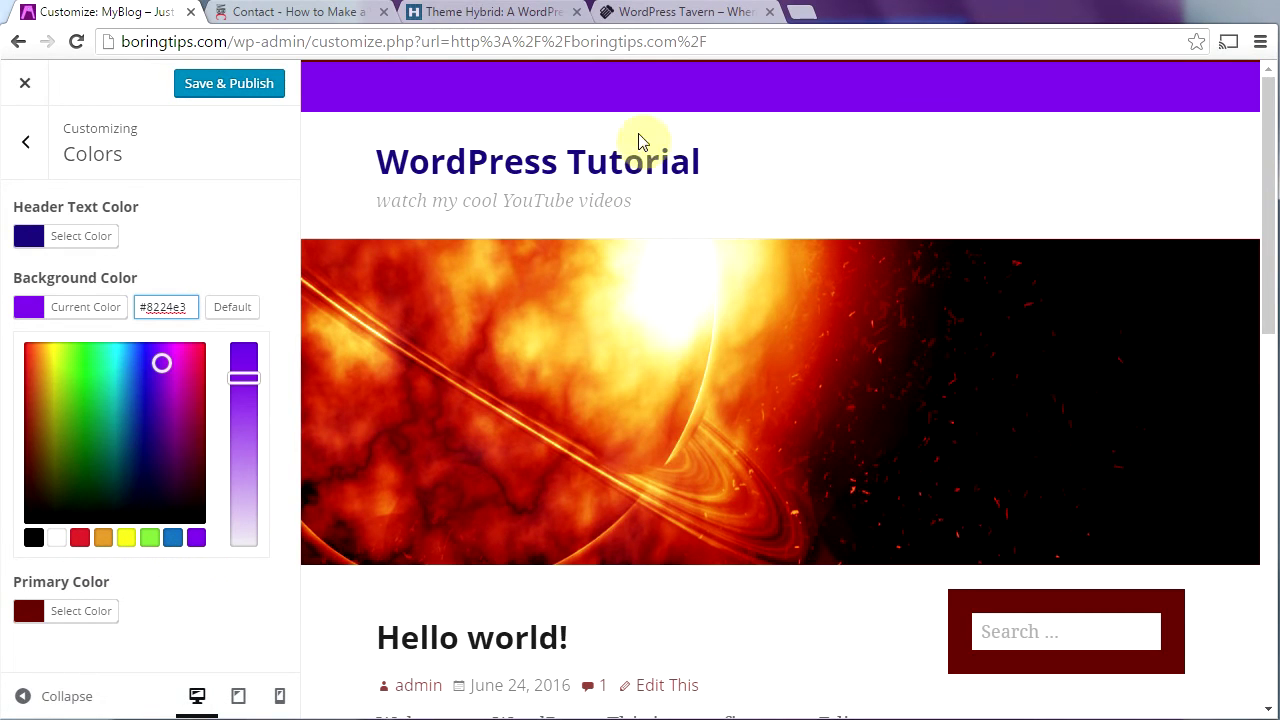
pyautogui.click(33, 537)
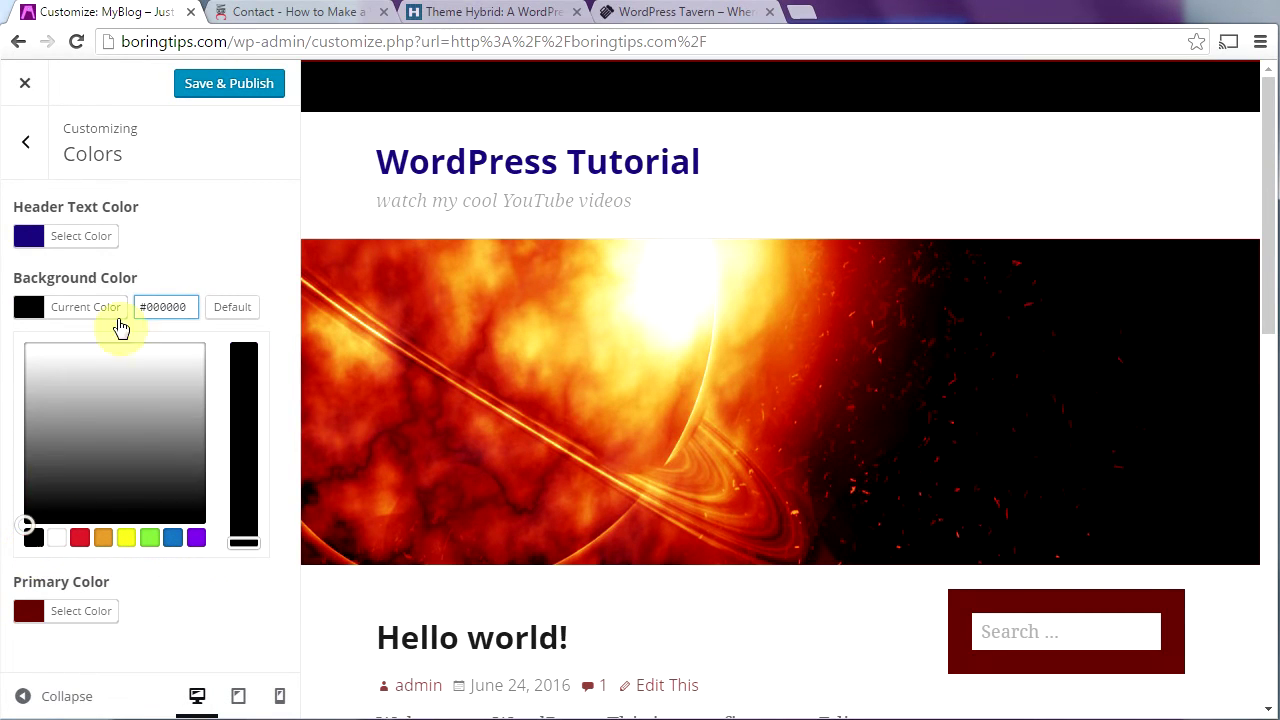
pyautogui.click(22, 145)
# Step: Upload 'little girl irritated at Powells' from the new child theme folder as a new header image
pyautogui.click(203, 443)
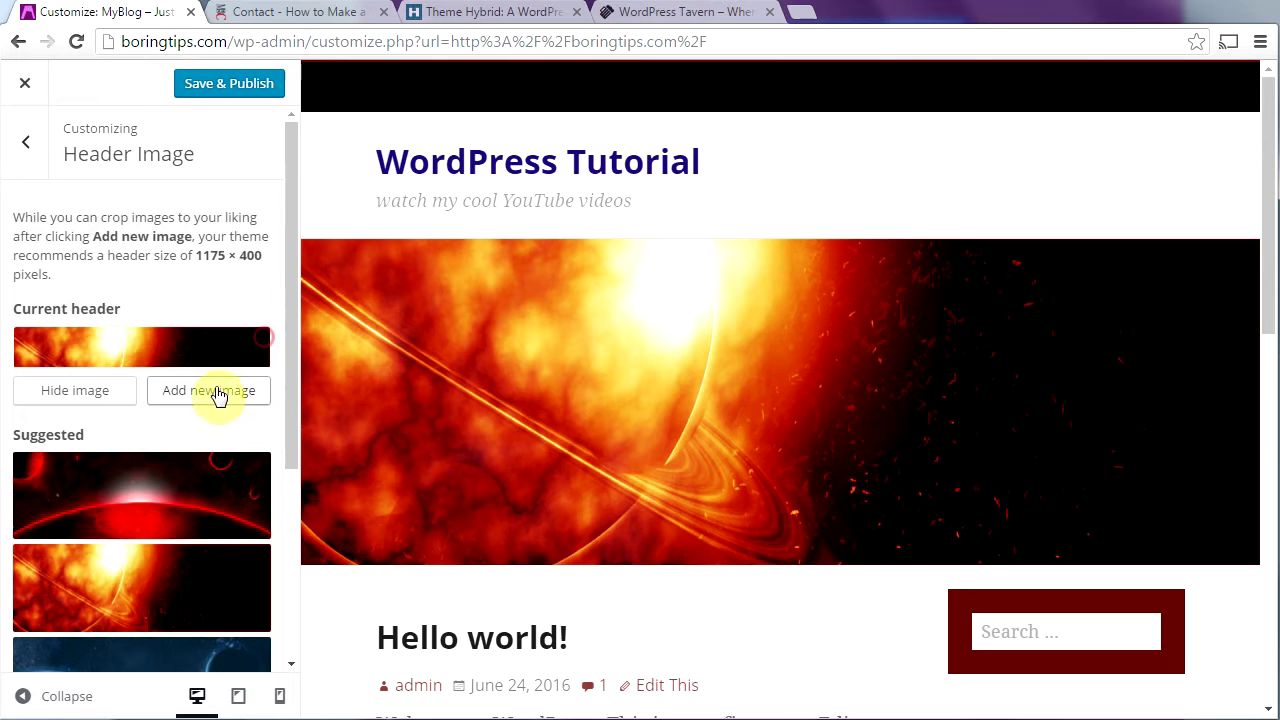
pyautogui.click(210, 393)
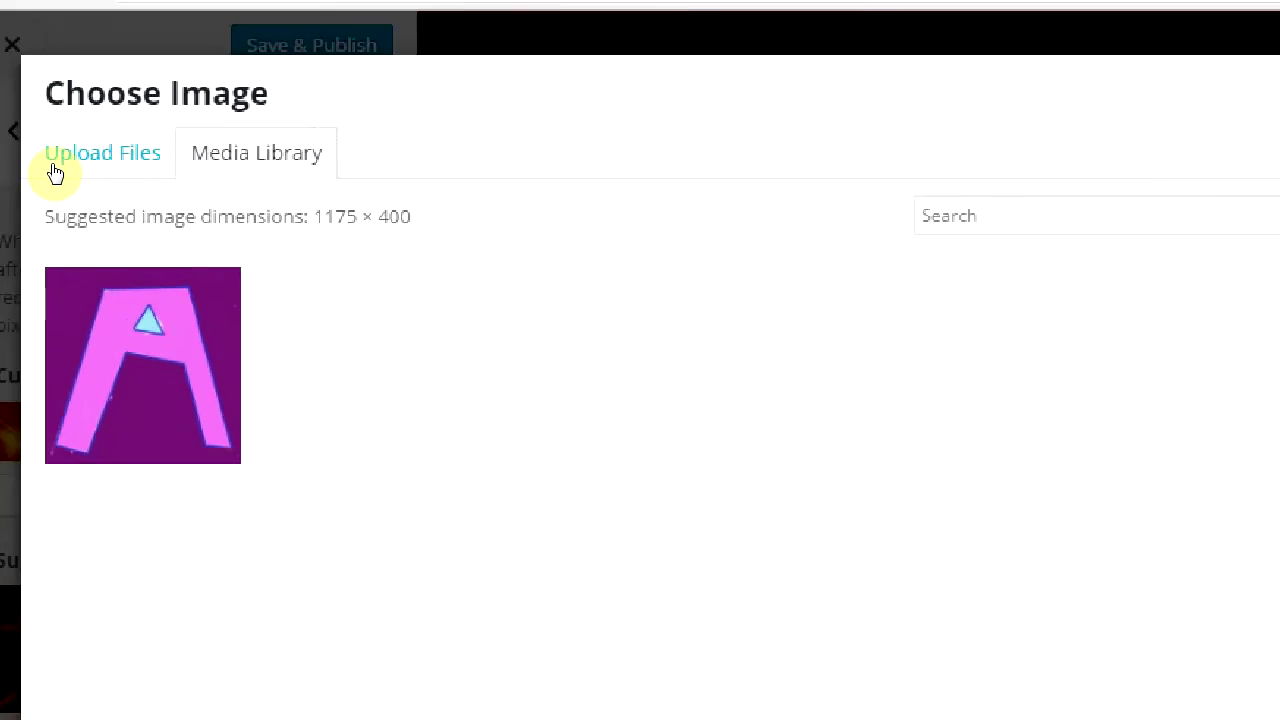
pyautogui.click(55, 165)
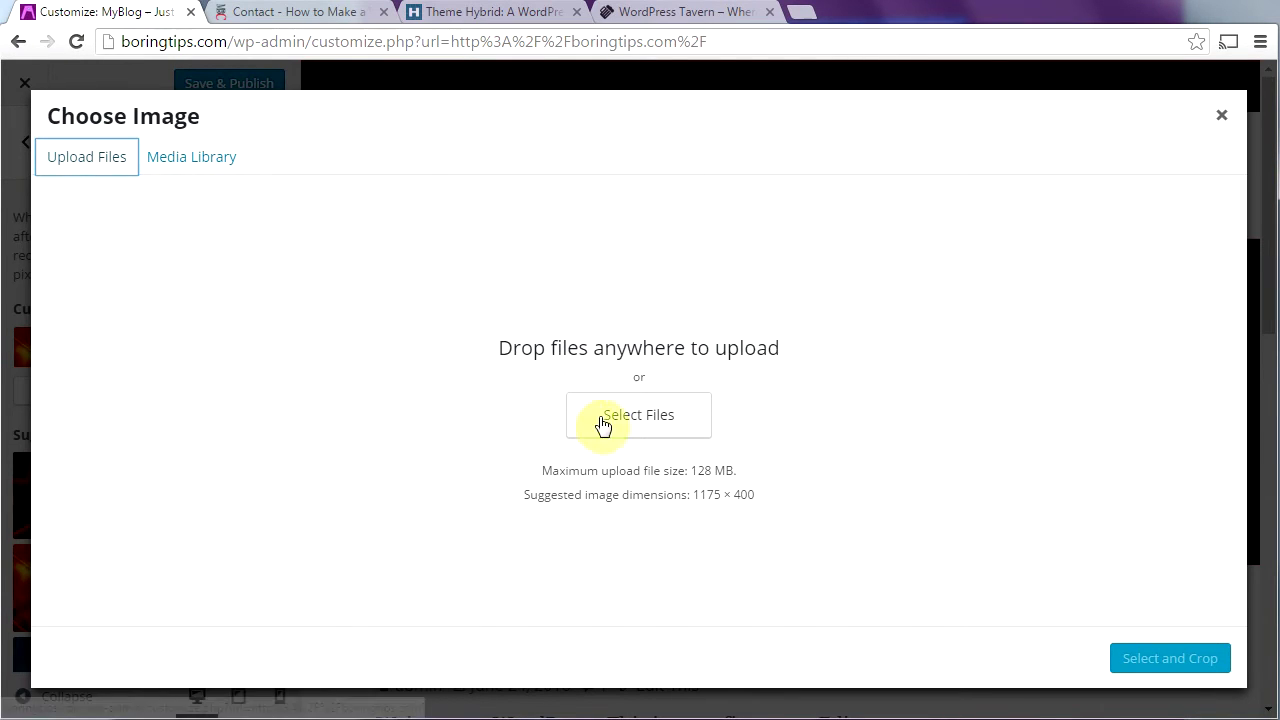
pyautogui.click(605, 422)
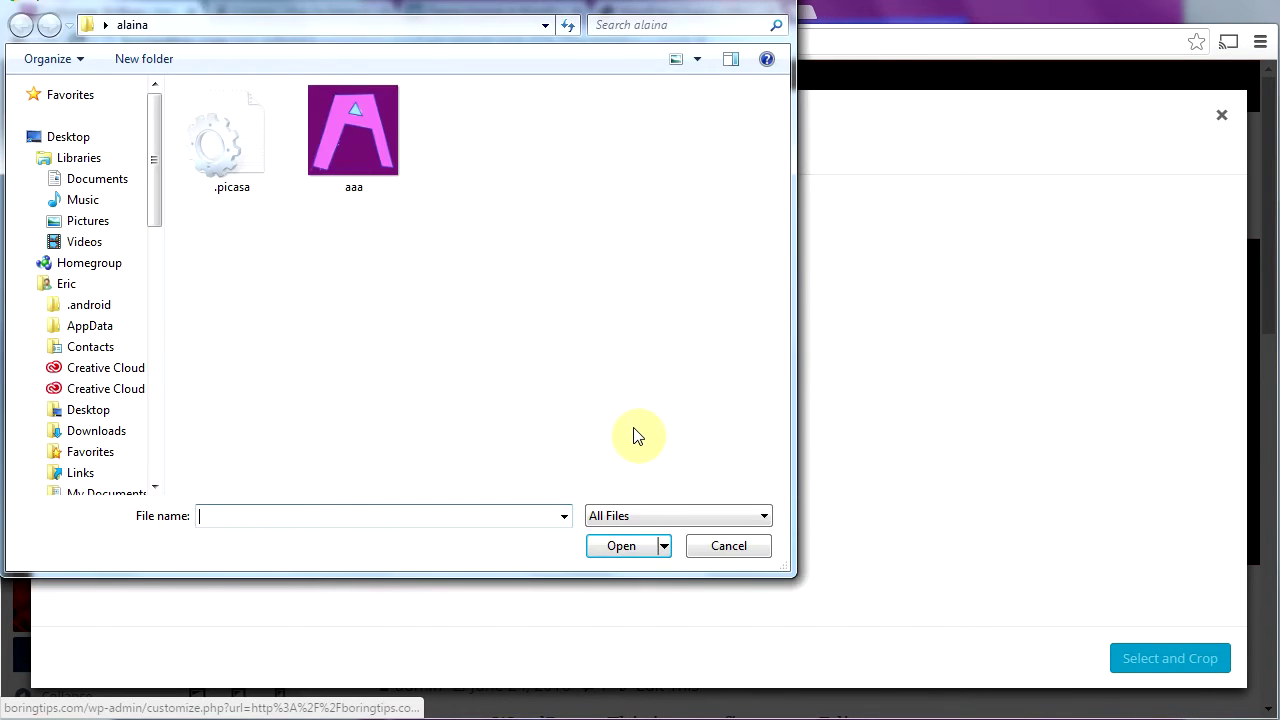
pyautogui.click(40, 148)
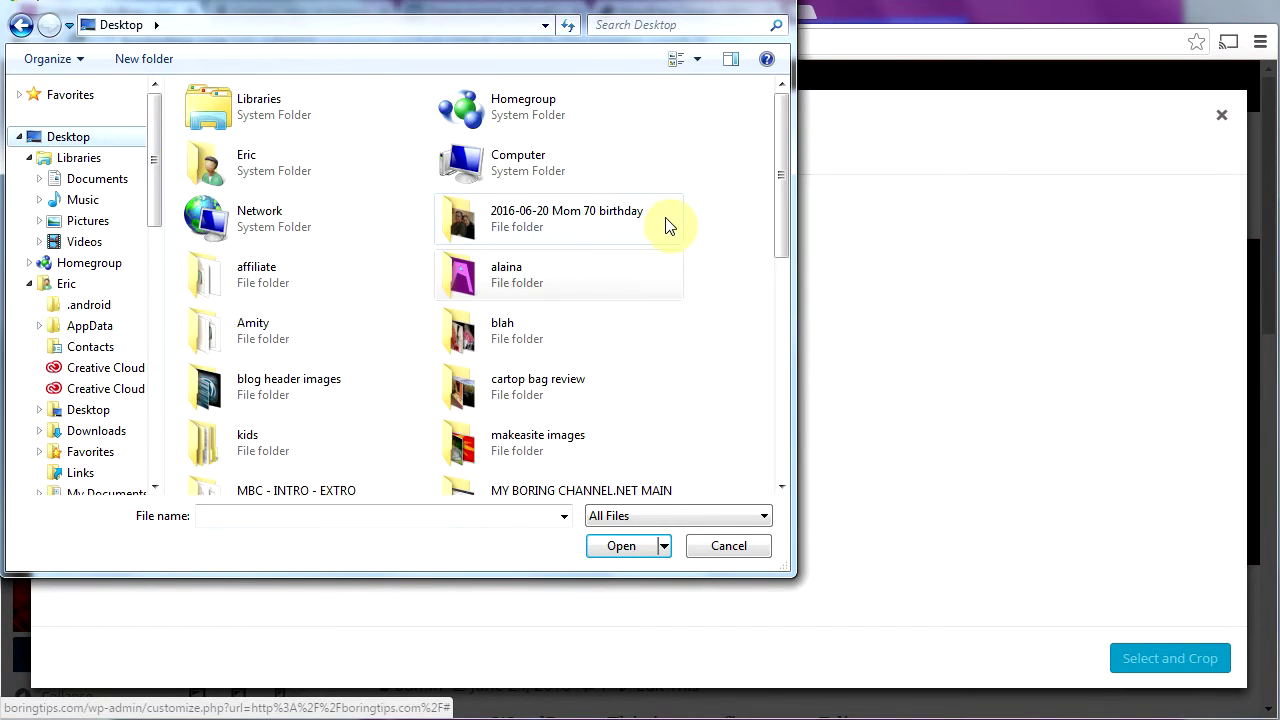
pyautogui.scroll(-5, 780, 234)
pyautogui.doubleClick(325, 318)
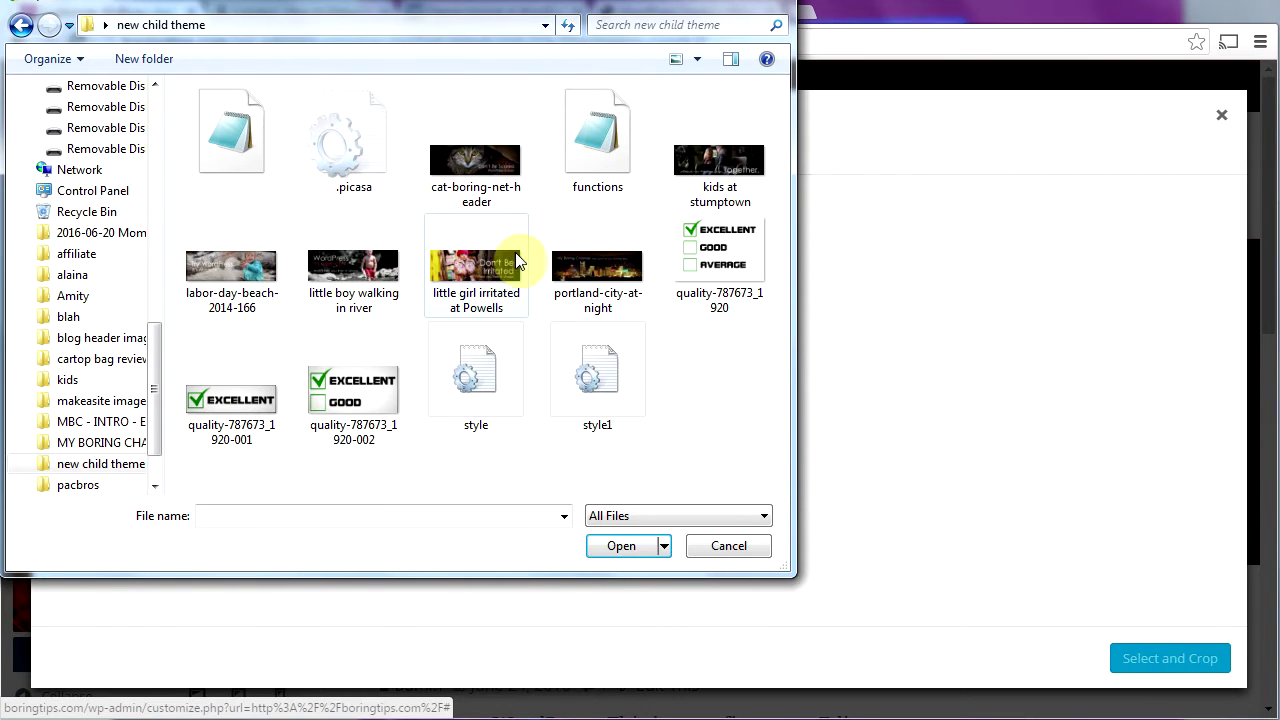
pyautogui.doubleClick(465, 278)
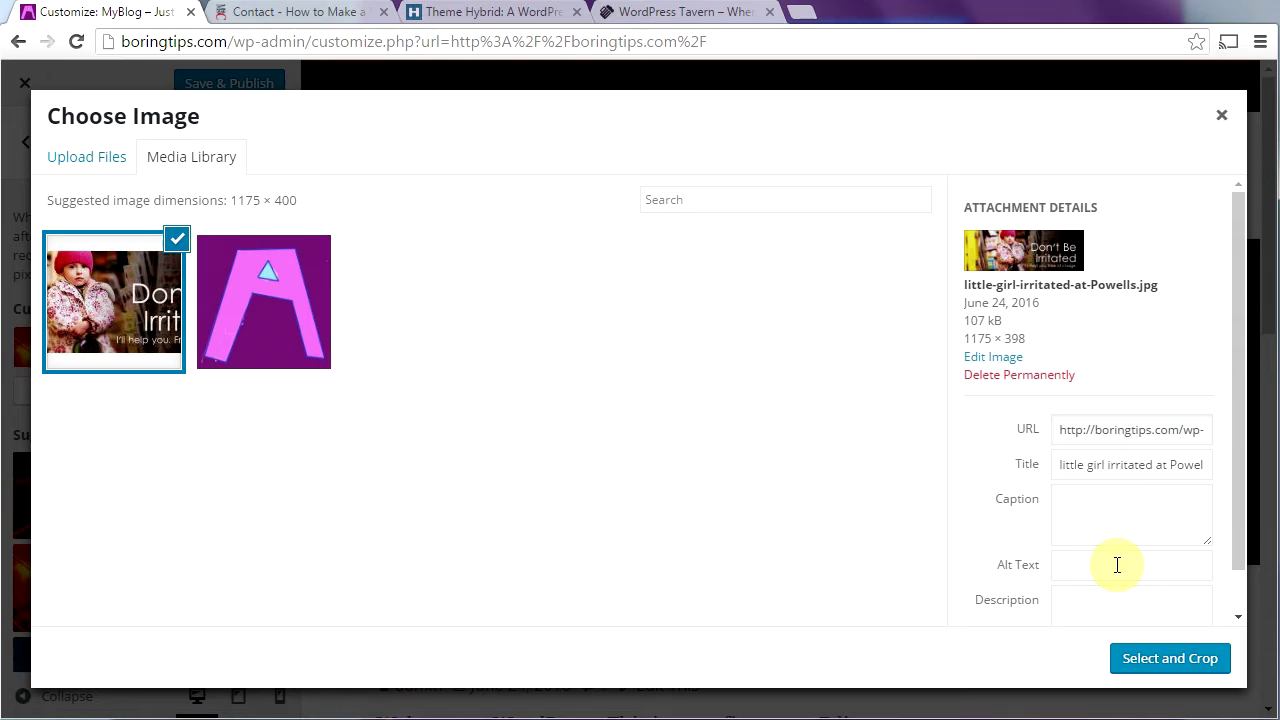
# Step: Give it alt text 'little girl looking irritated' and apply it as the header
pyautogui.click(1115, 564)
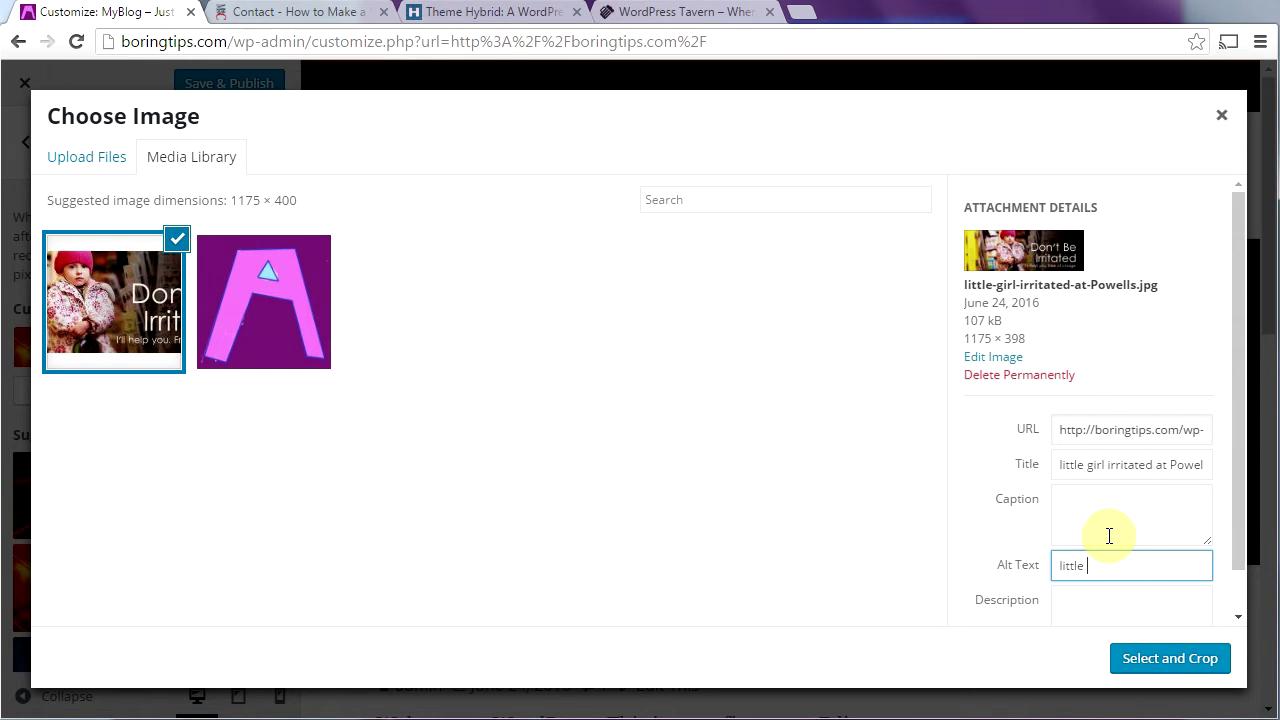
pyautogui.write('little girl looking irritated')
pyautogui.click(1167, 660)
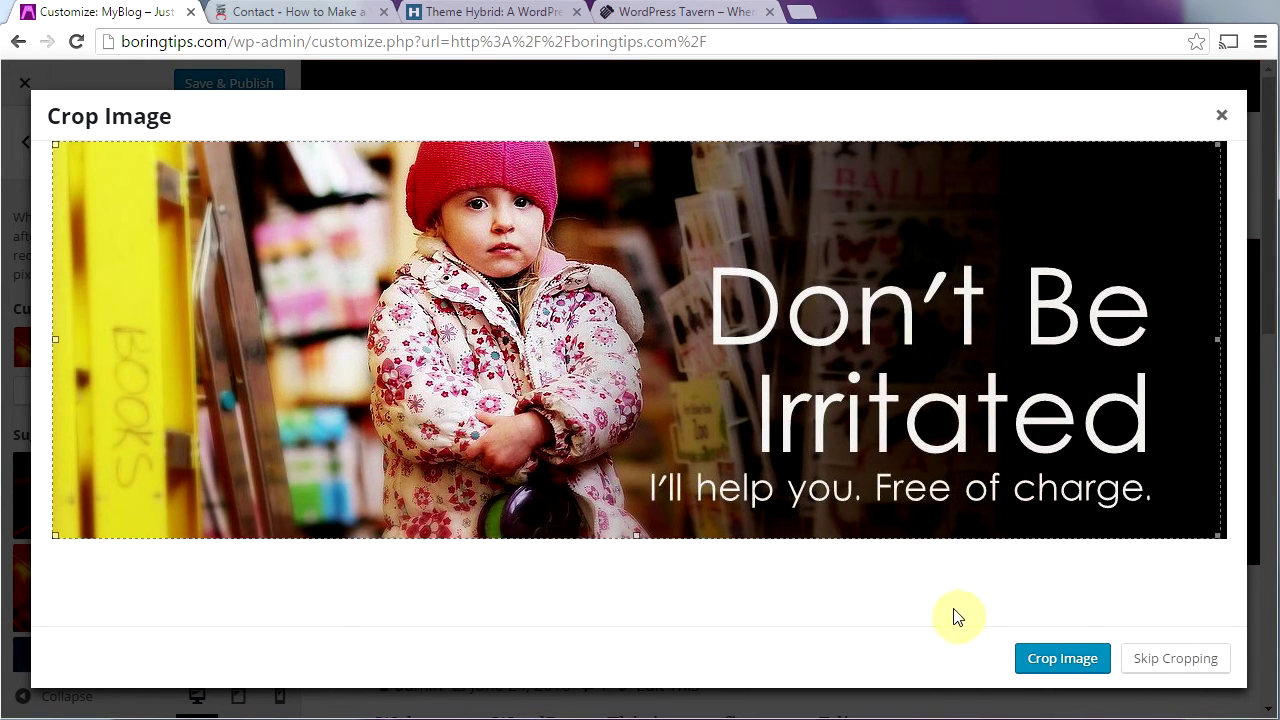
pyautogui.click(1062, 658)
pyautogui.moveTo(291, 290); pyautogui.dragTo(290, 342)
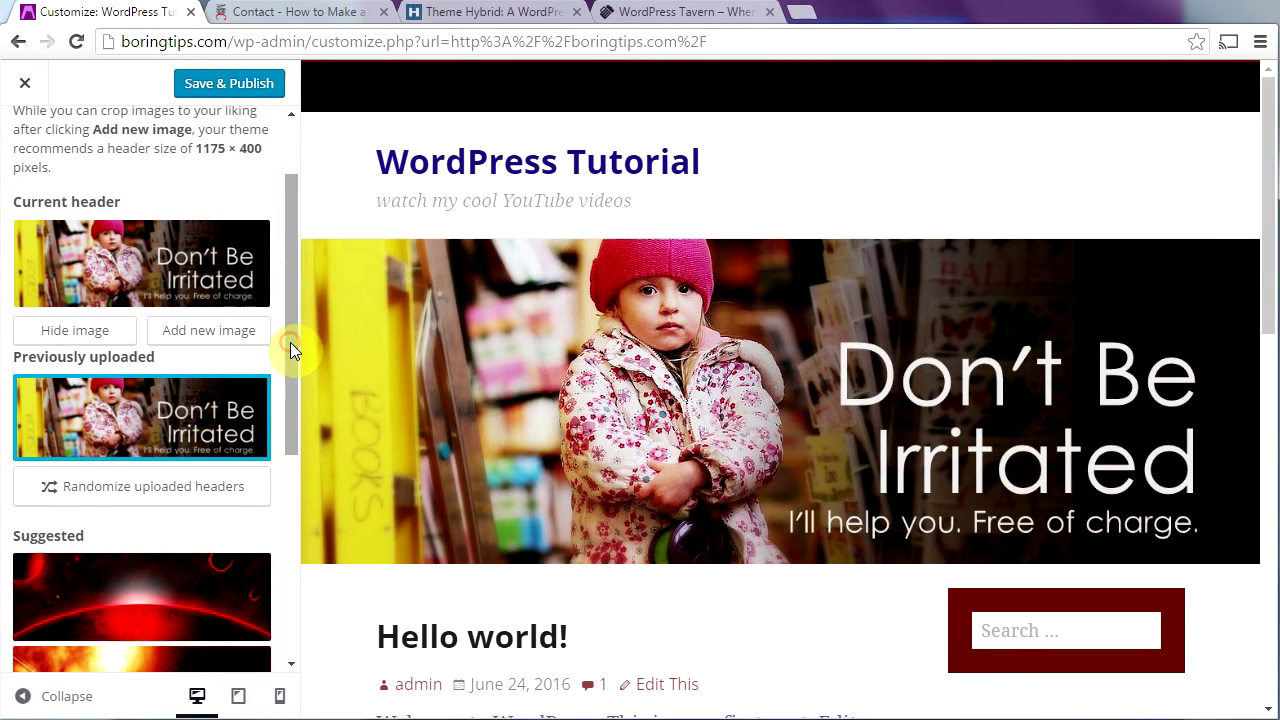
# Step: Upload the kids at stumptown photo with alt text 'kids playing on an iphone' as the uncropped header
pyautogui.click(206, 338)
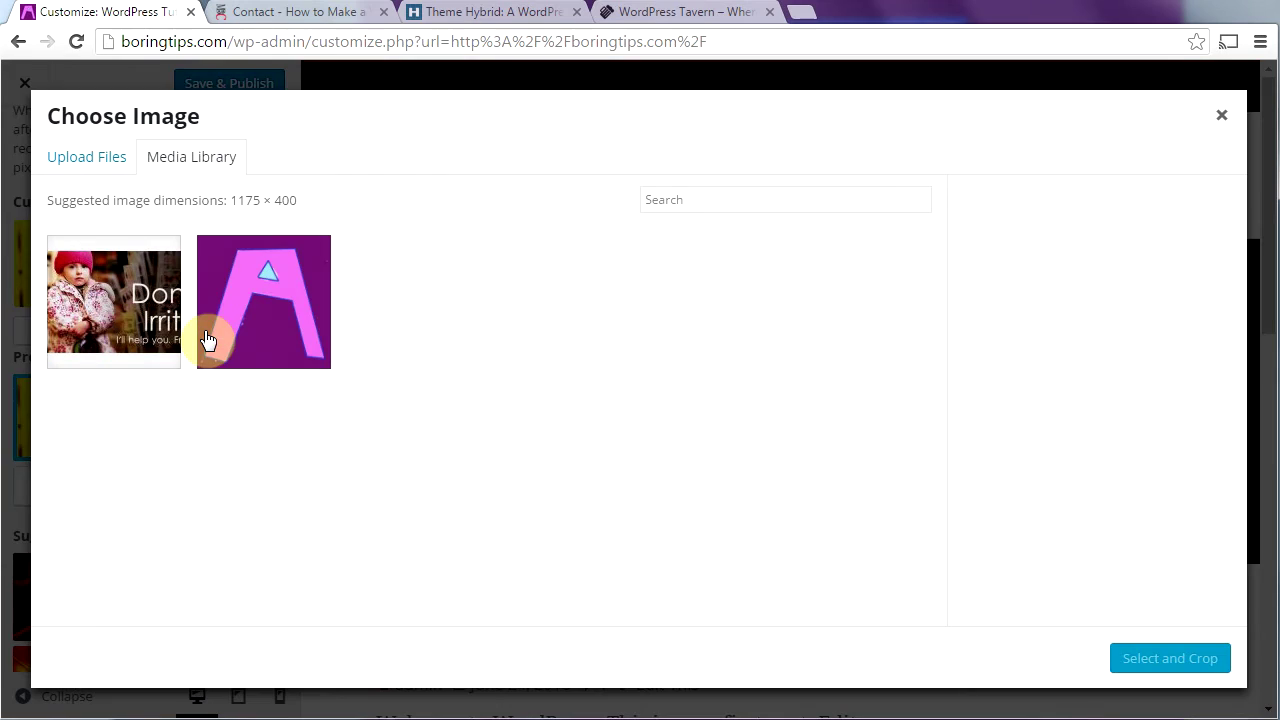
pyautogui.click(86, 160)
pyautogui.click(657, 418)
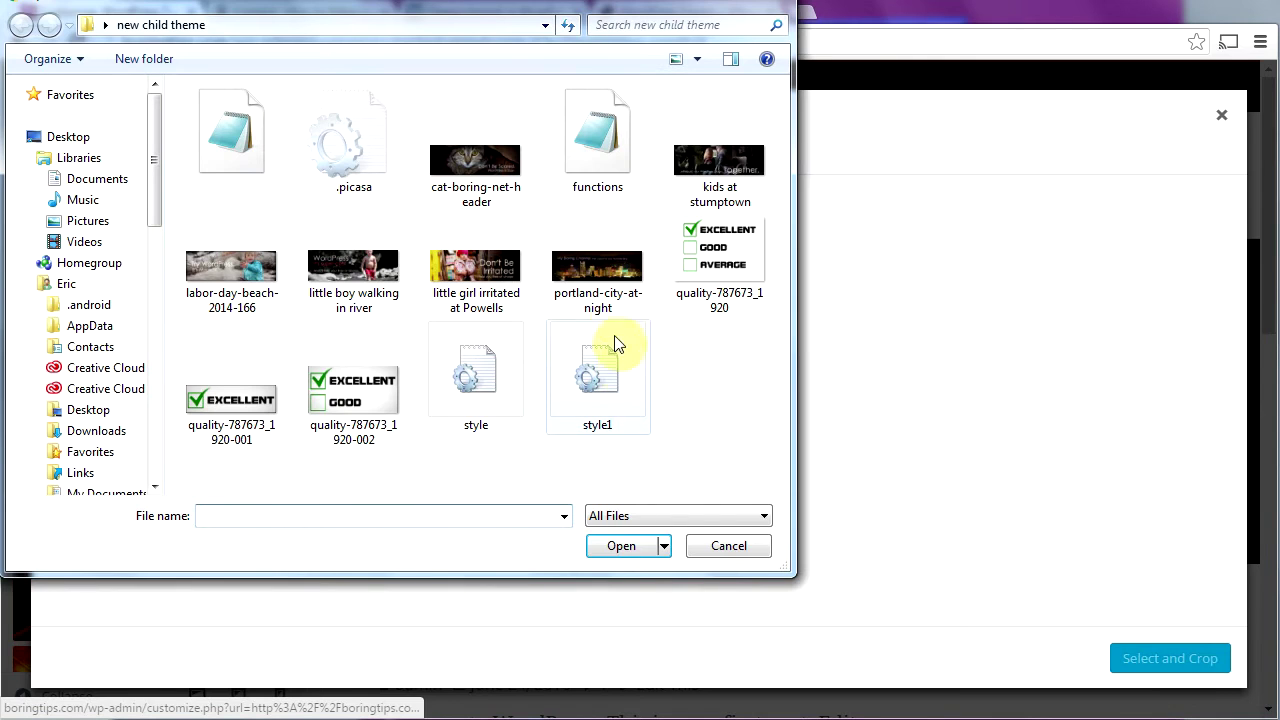
pyautogui.doubleClick(730, 182)
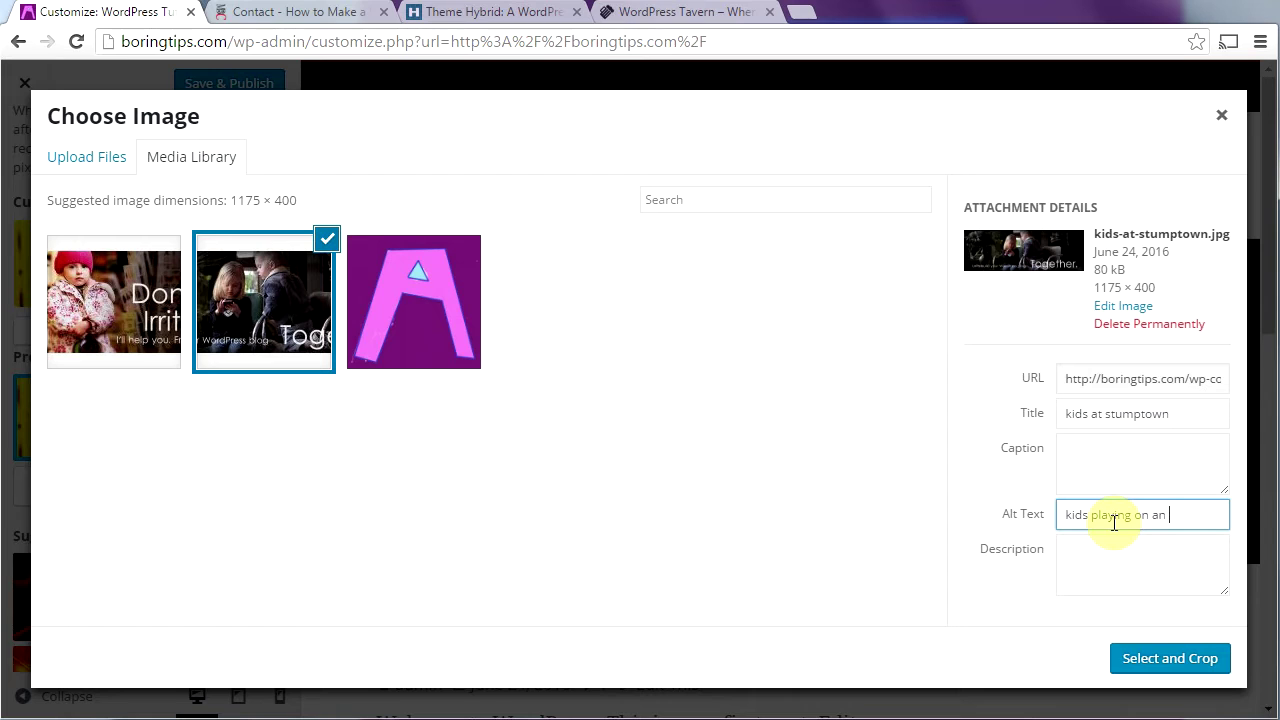
pyautogui.write('one')
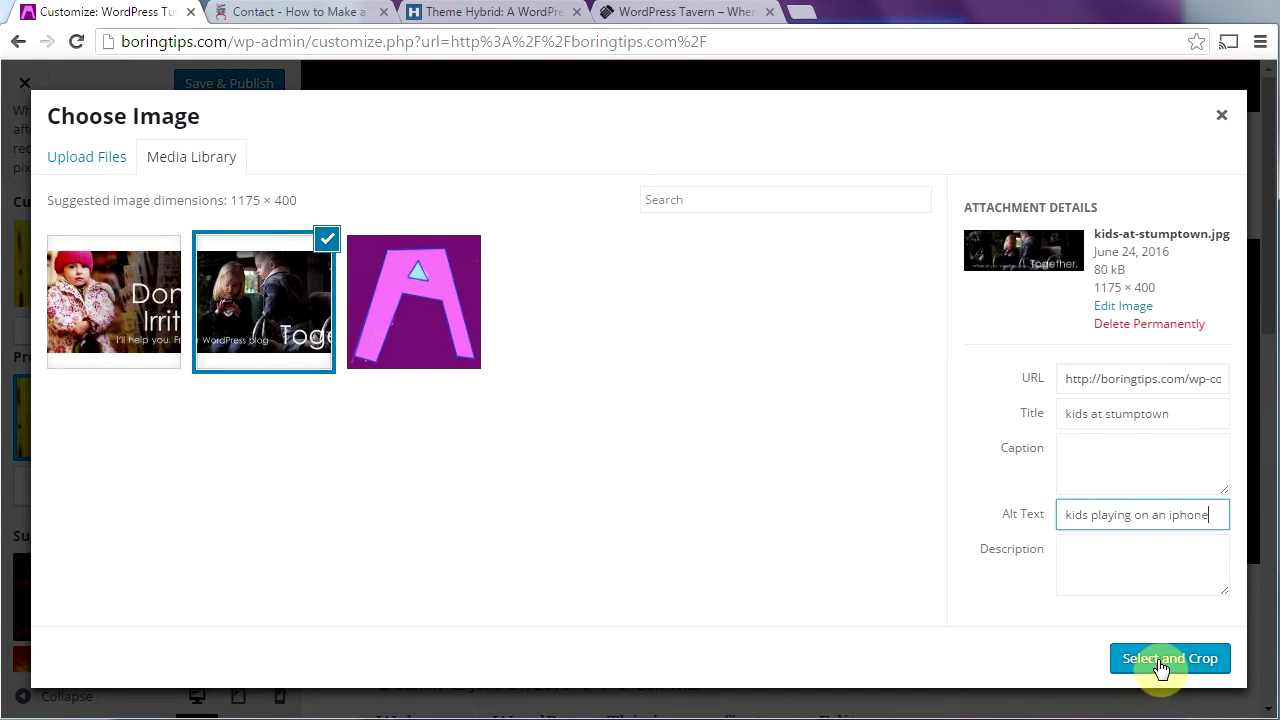
pyautogui.click(1160, 662)
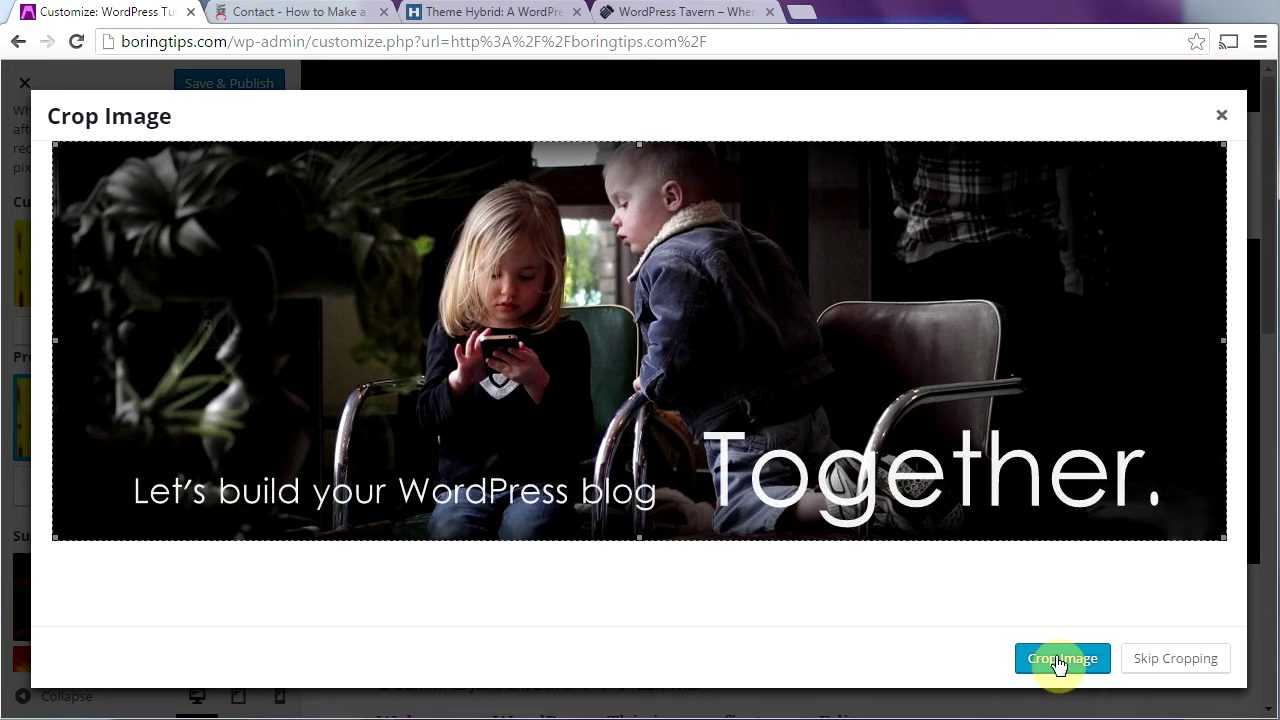
pyautogui.click(1160, 662)
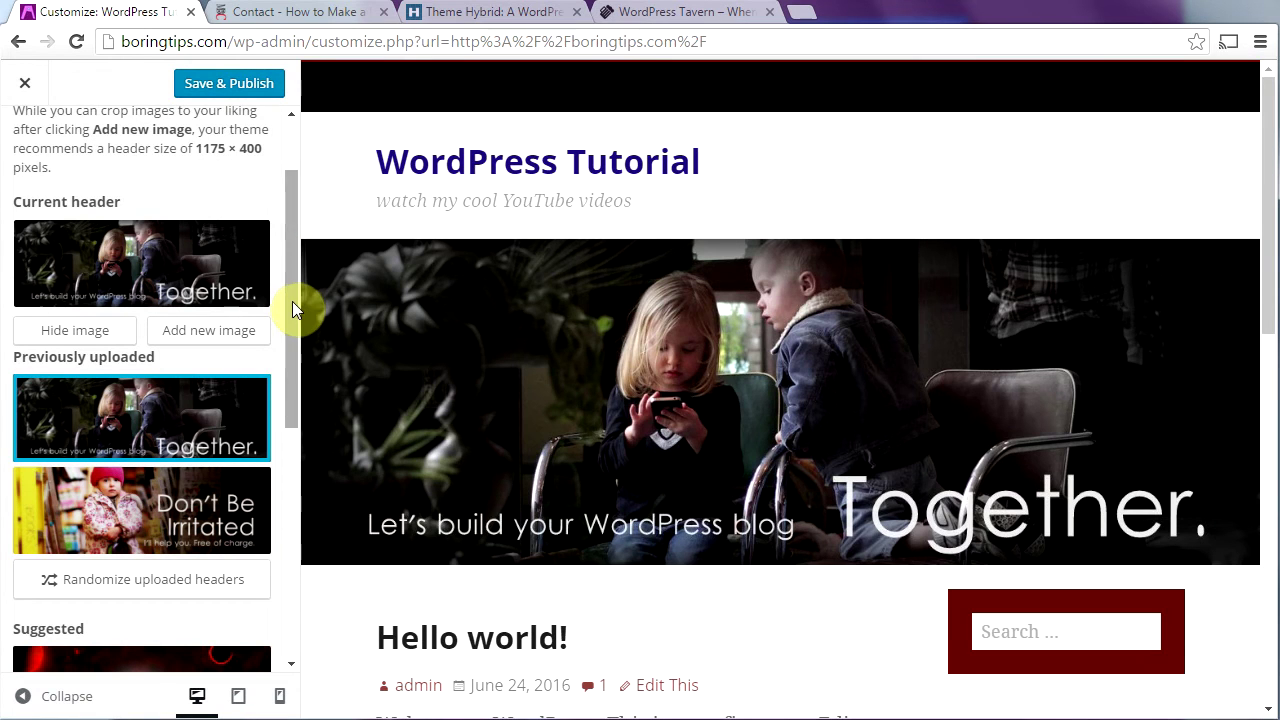
pyautogui.moveTo(295, 310); pyautogui.dragTo(304, 398)
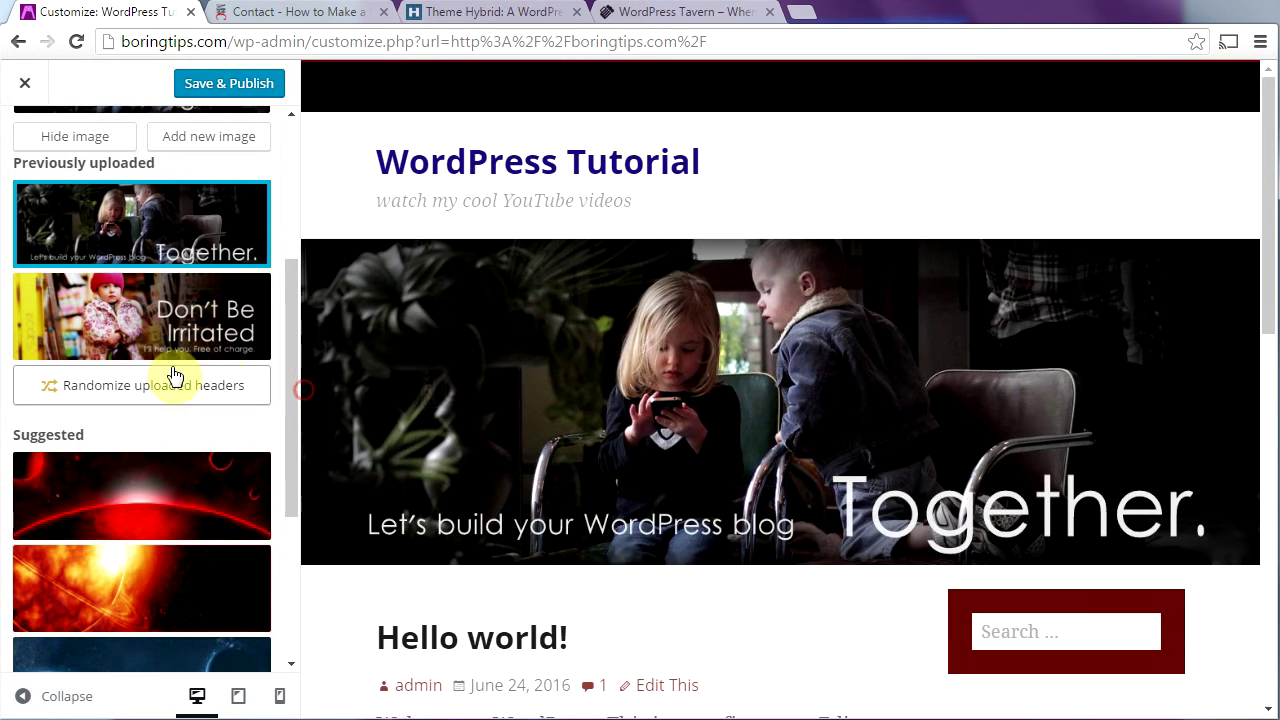
# Step: Set the header to randomize among the uploaded header images
pyautogui.click(150, 396)
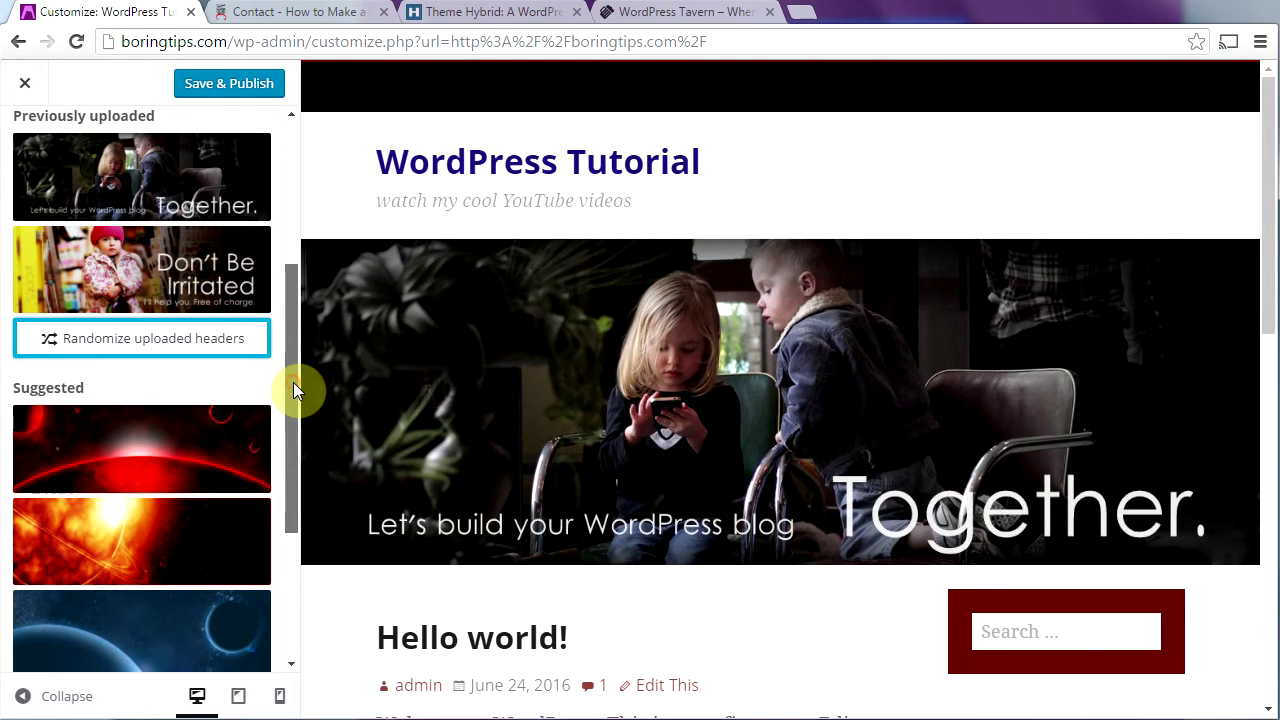
pyautogui.moveTo(293, 382); pyautogui.dragTo(285, 212)
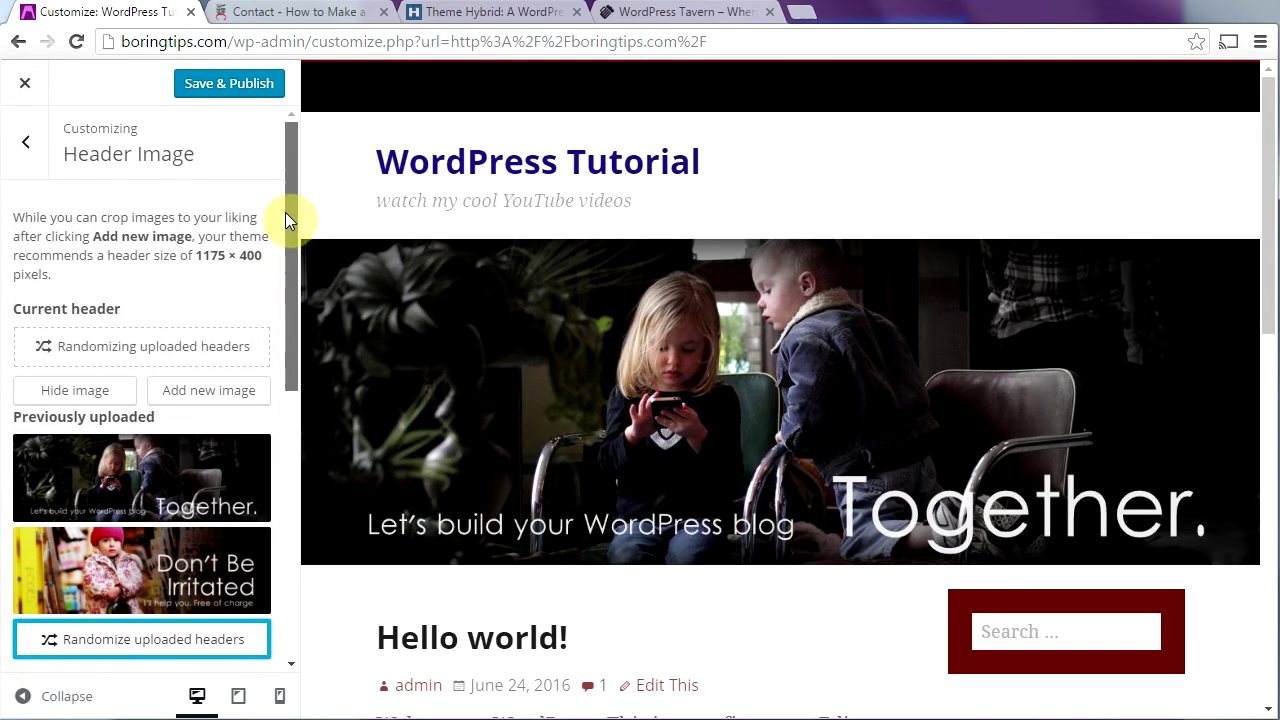
pyautogui.click(20, 148)
# Step: Review the Background Image and Menus settings without changing them
pyautogui.click(172, 474)
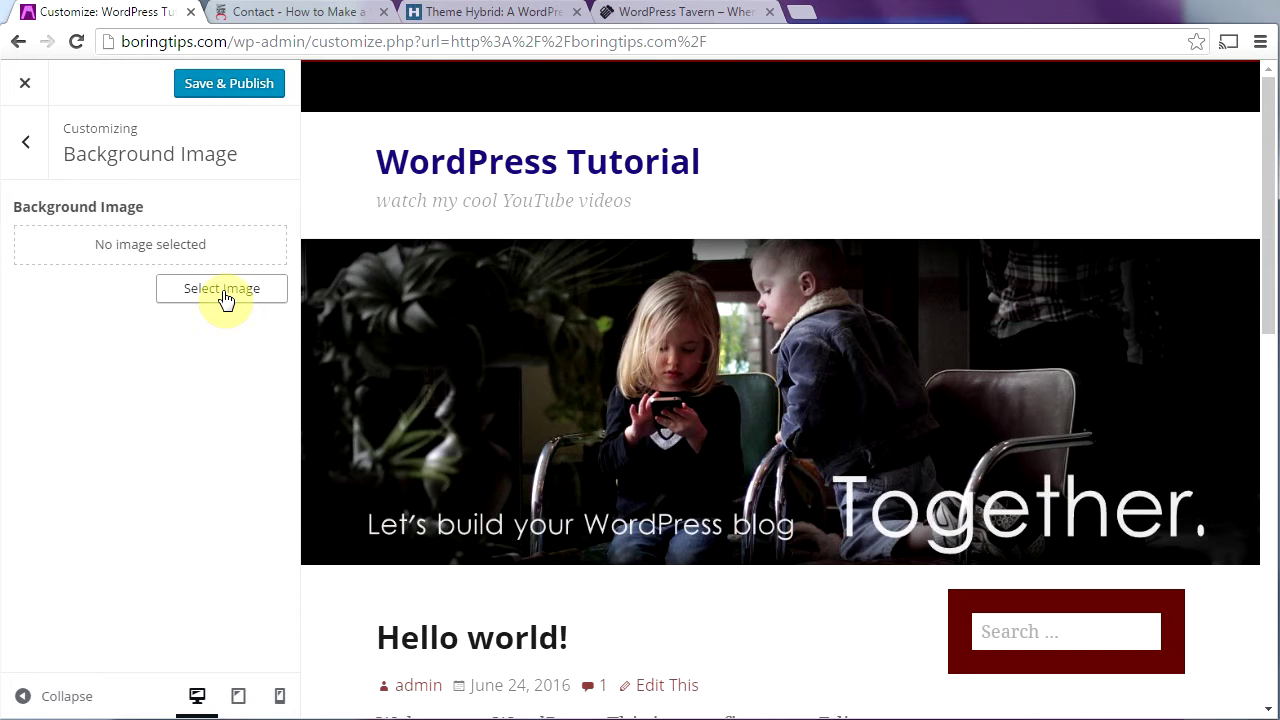
pyautogui.click(22, 150)
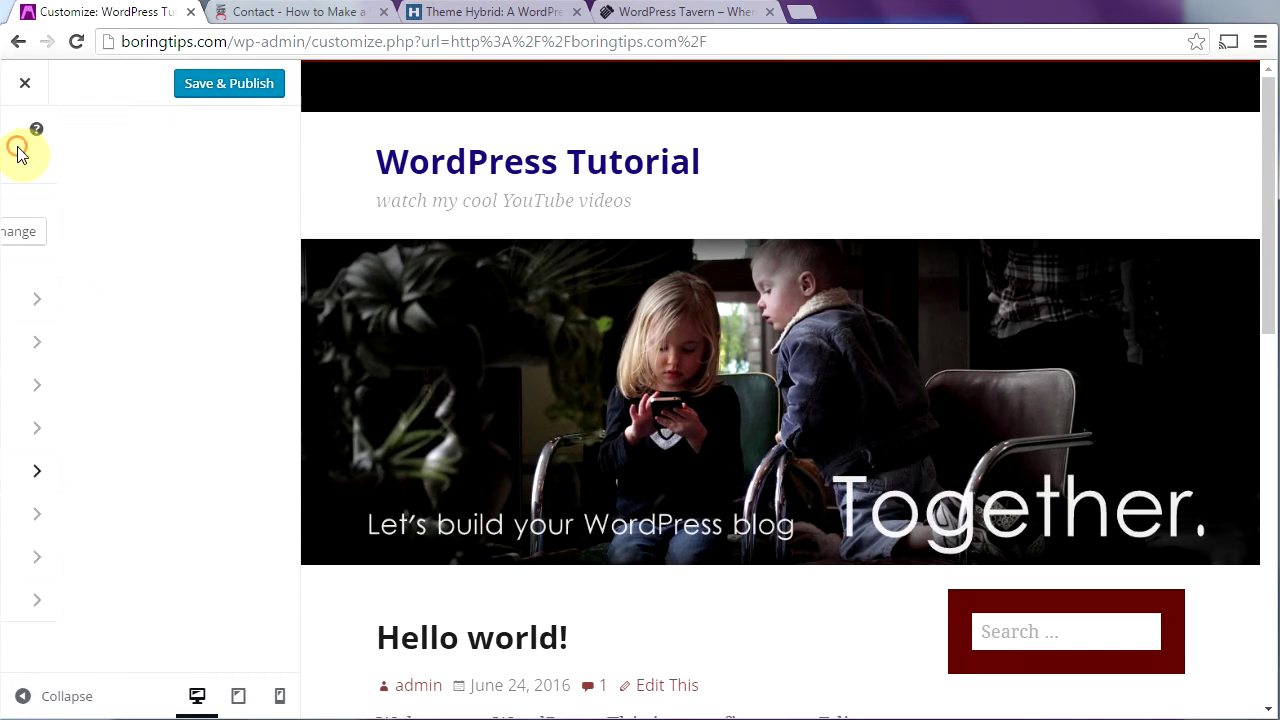
pyautogui.click(163, 518)
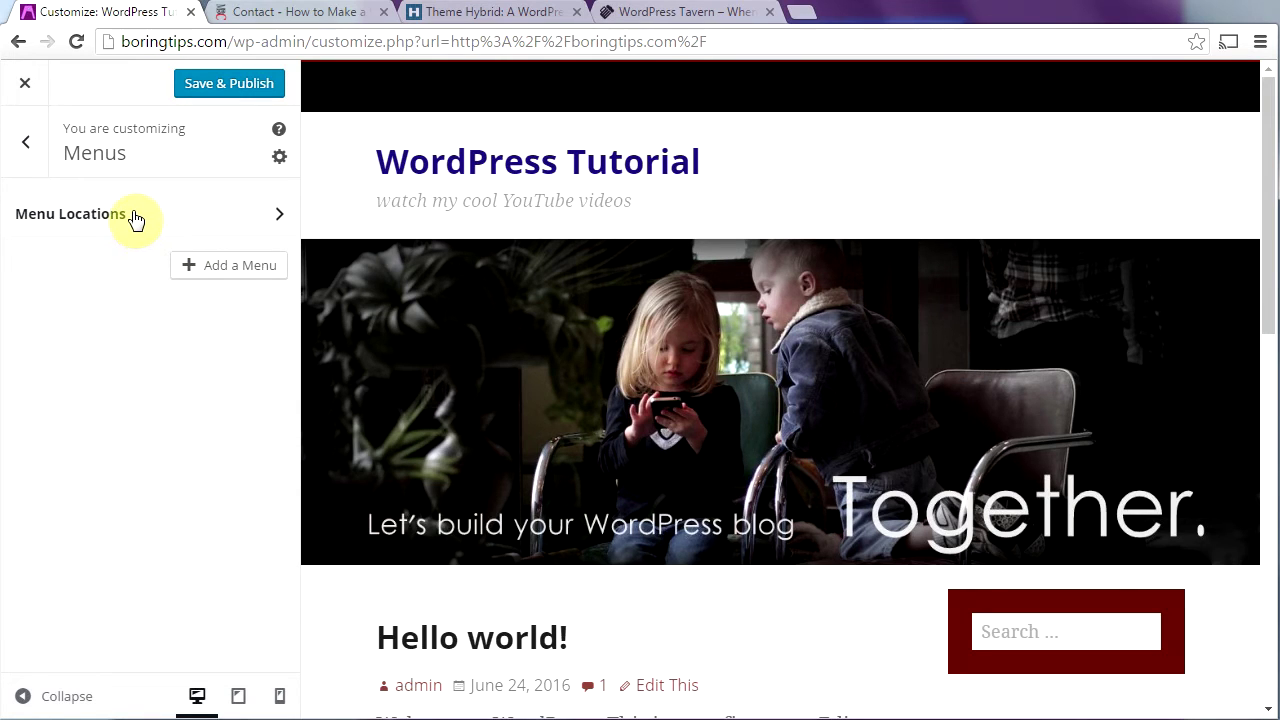
pyautogui.click(26, 143)
# Step: Look at the Subsidiary widget area, then open the Primary sidebar widget area
pyautogui.click(208, 566)
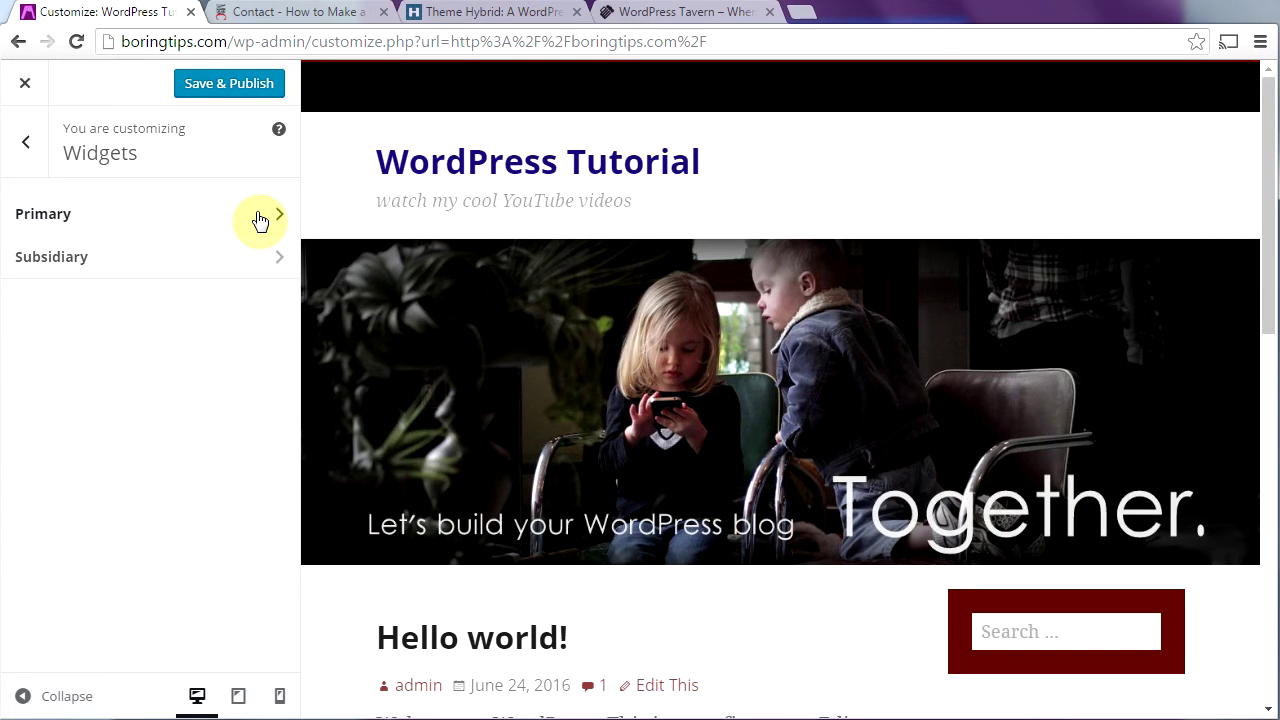
pyautogui.moveTo(1272, 237); pyautogui.dragTo(1246, 167)
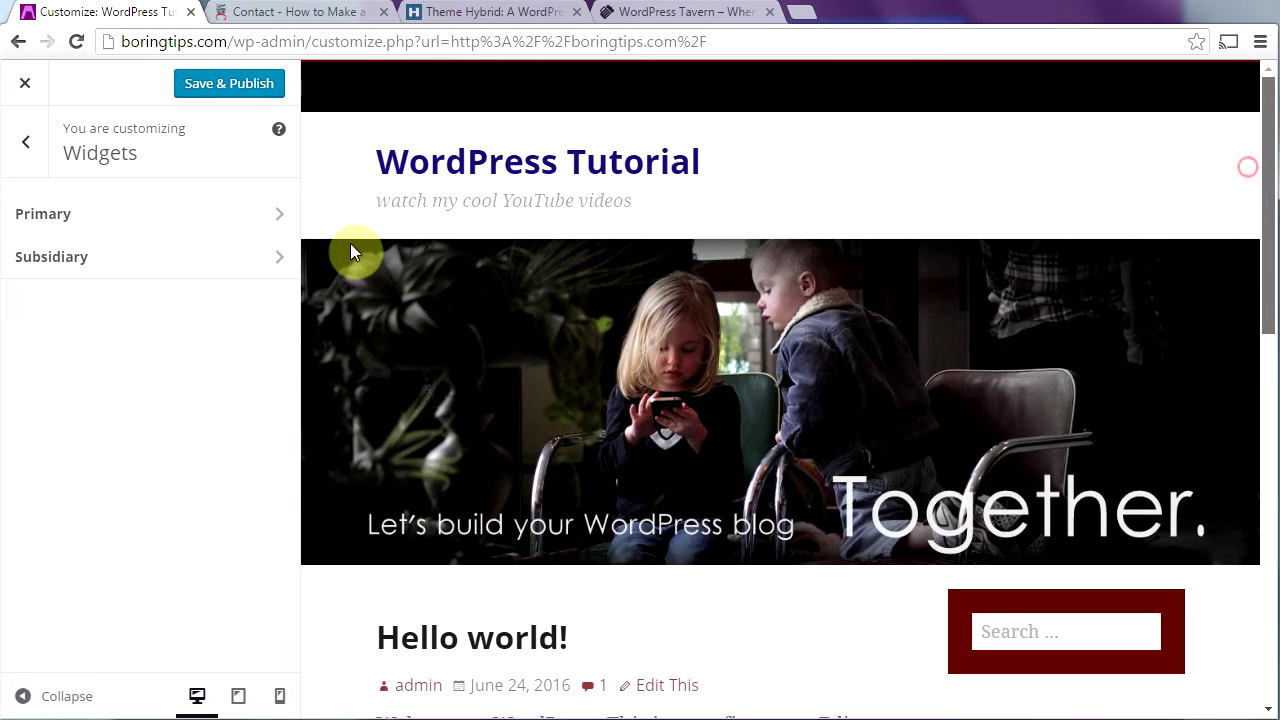
pyautogui.click(139, 272)
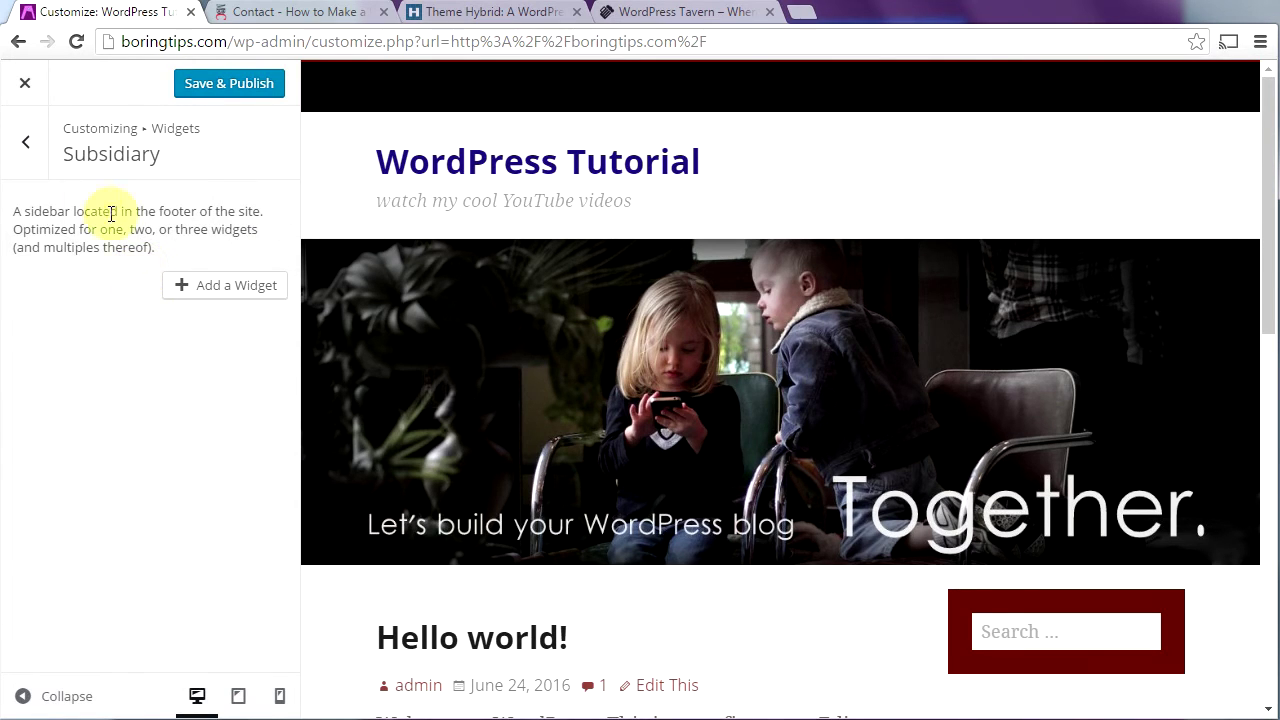
pyautogui.click(16, 138)
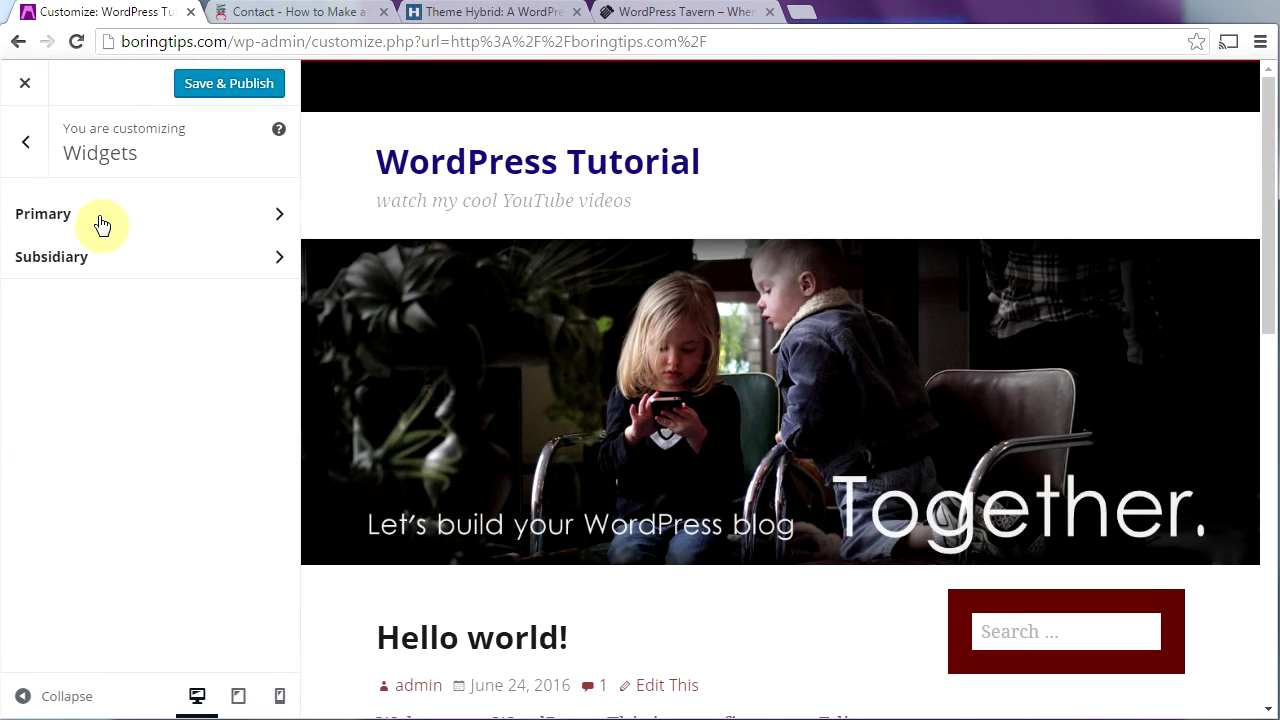
pyautogui.click(164, 221)
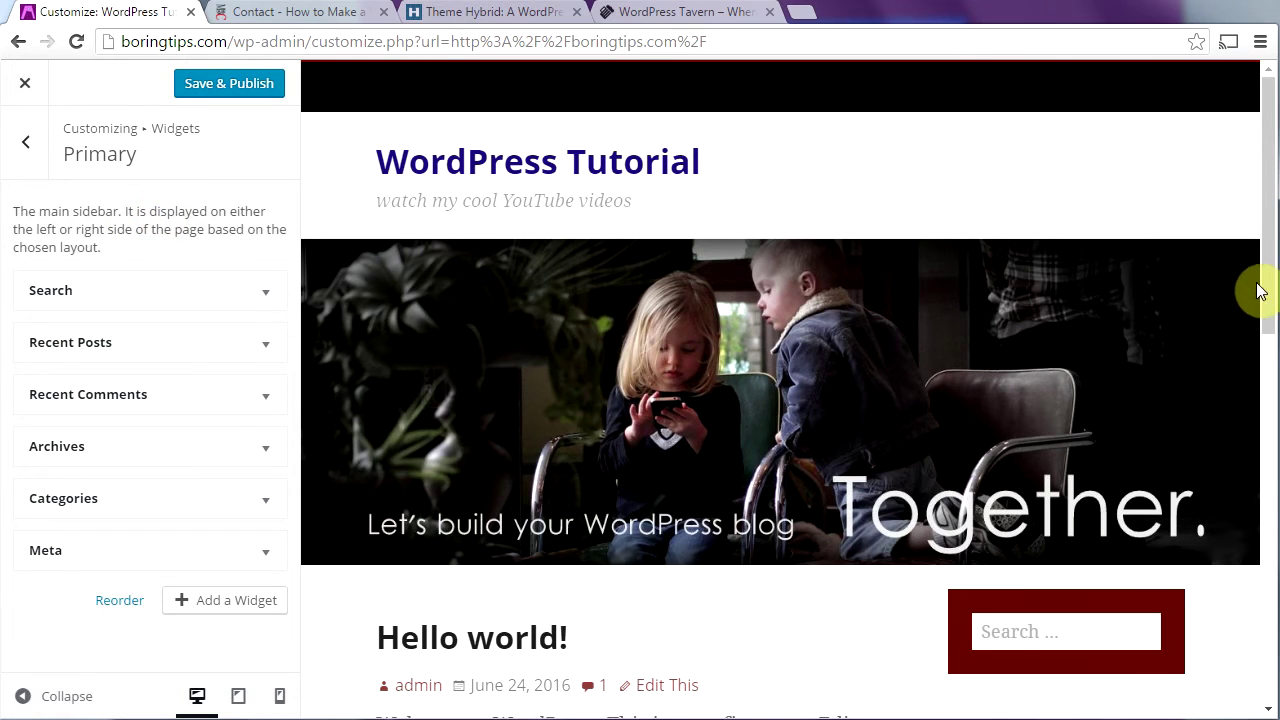
pyautogui.moveTo(1268, 294); pyautogui.dragTo(1276, 494)
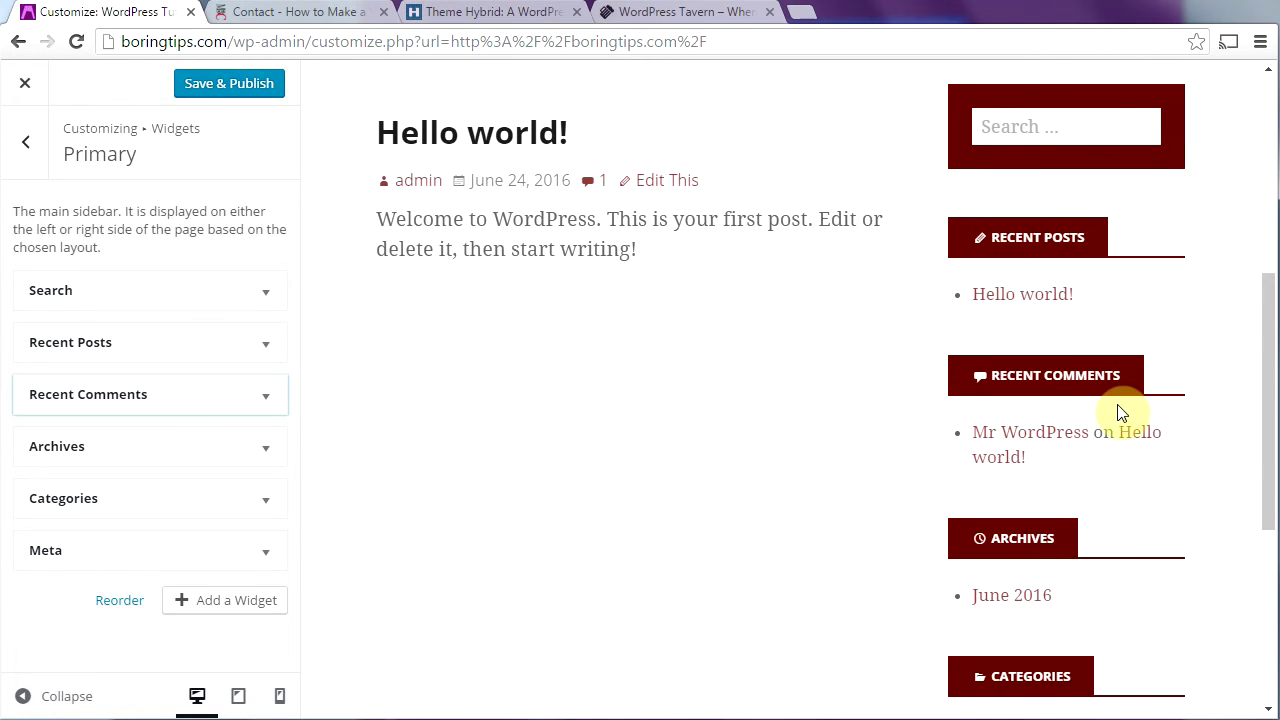
# Step: Expand Recent Comments and adjust its comment count, leaving it at 5
pyautogui.click(267, 402)
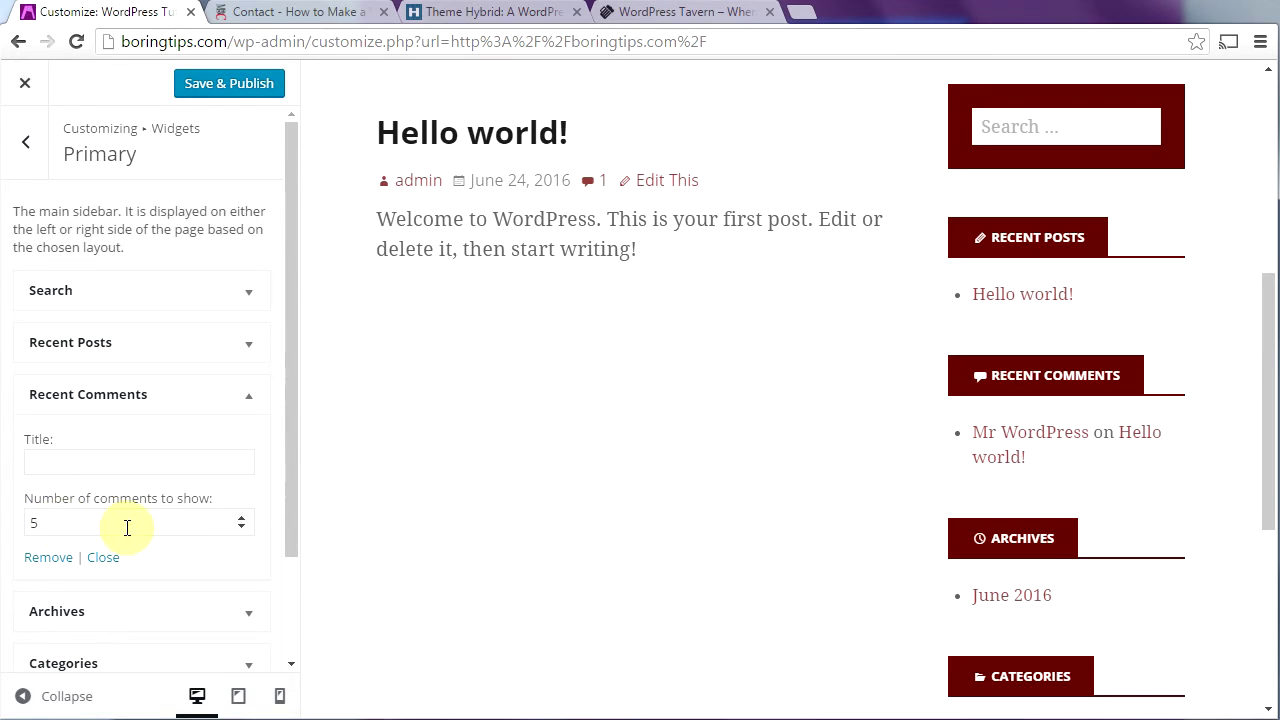
pyautogui.click(242, 520)
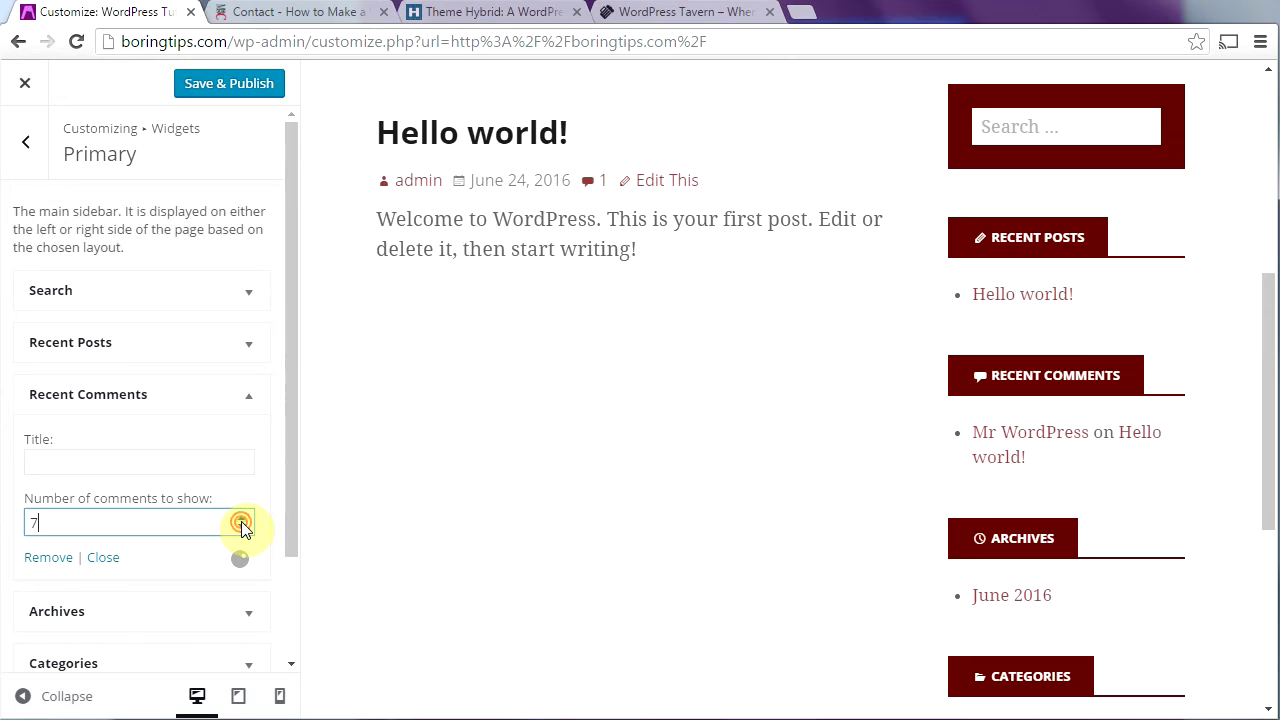
pyautogui.click(241, 520)
pyautogui.click(241, 528)
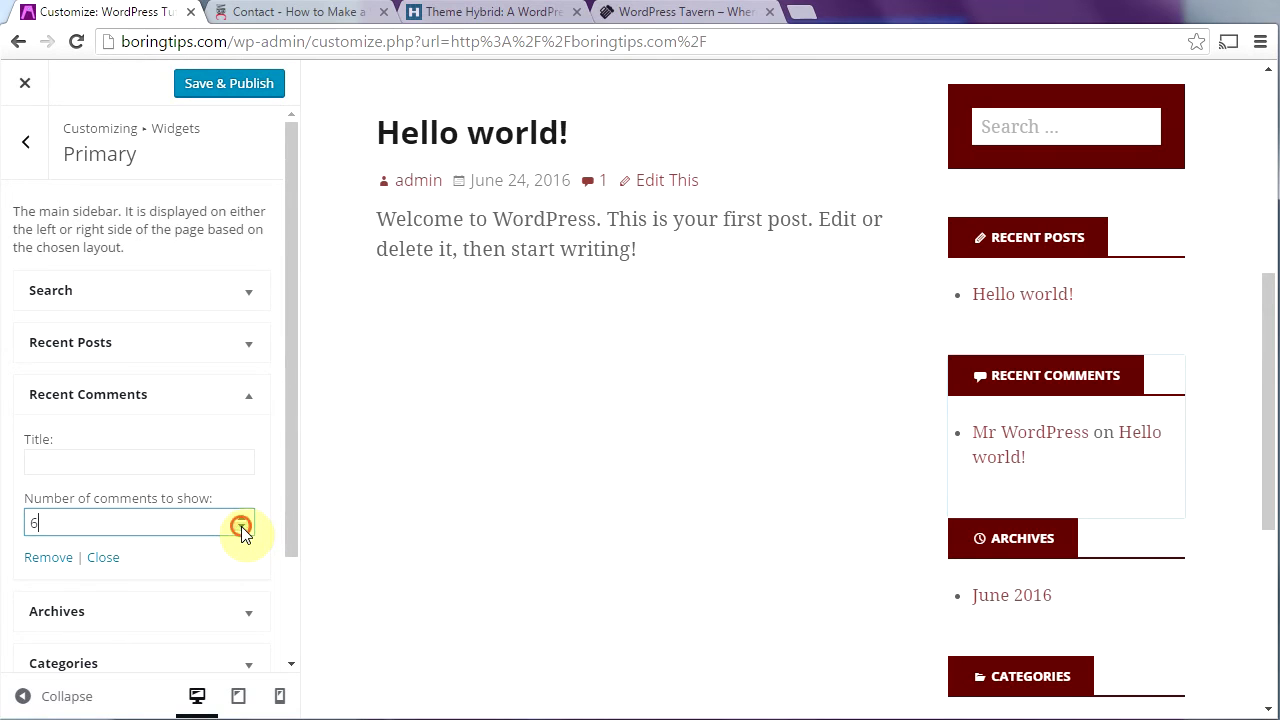
pyautogui.click(241, 528)
pyautogui.moveTo(291, 504); pyautogui.dragTo(287, 571)
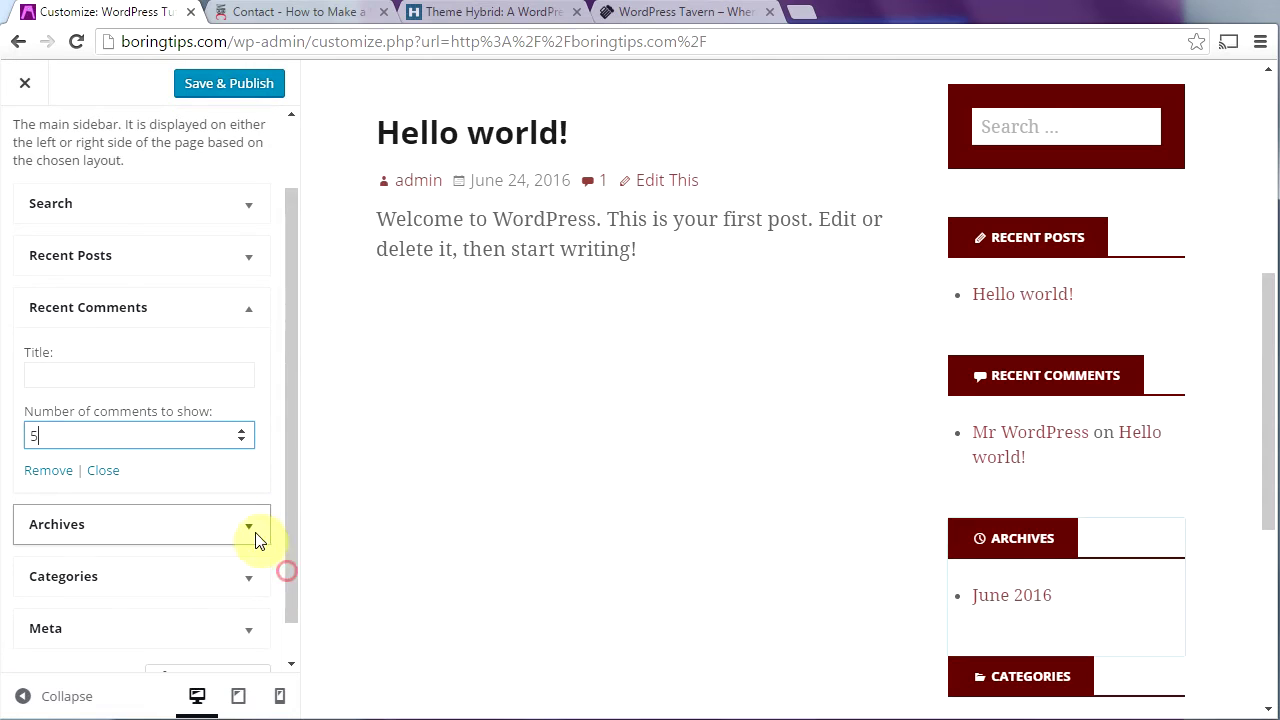
# Step: Expand and collapse the Archives widget, then expand the Meta widget settings
pyautogui.click(250, 530)
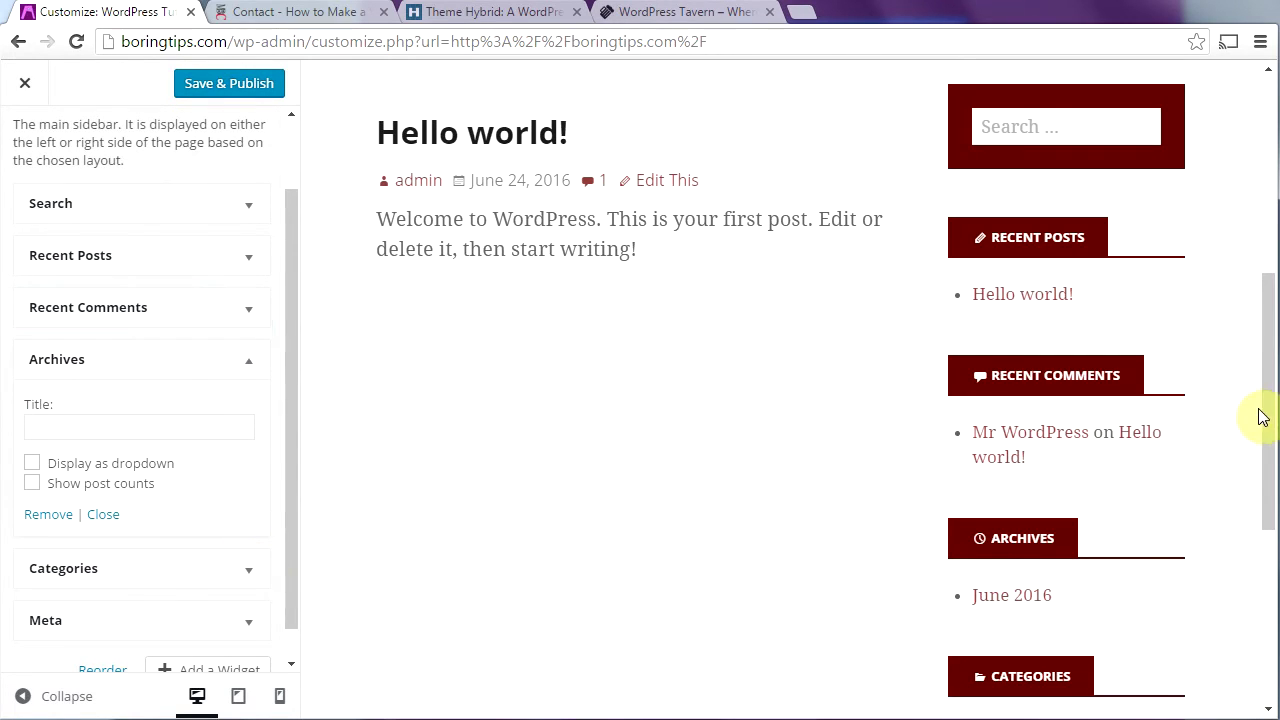
pyautogui.moveTo(1260, 414); pyautogui.dragTo(1262, 515)
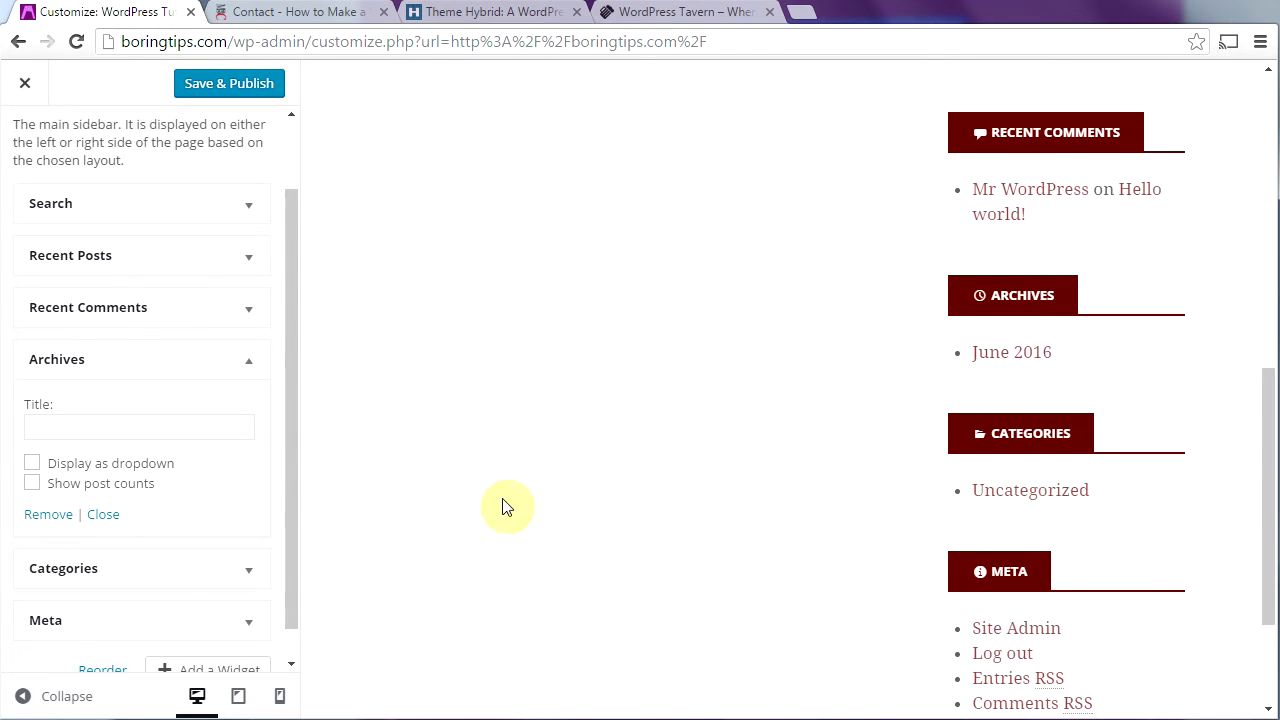
pyautogui.click(251, 366)
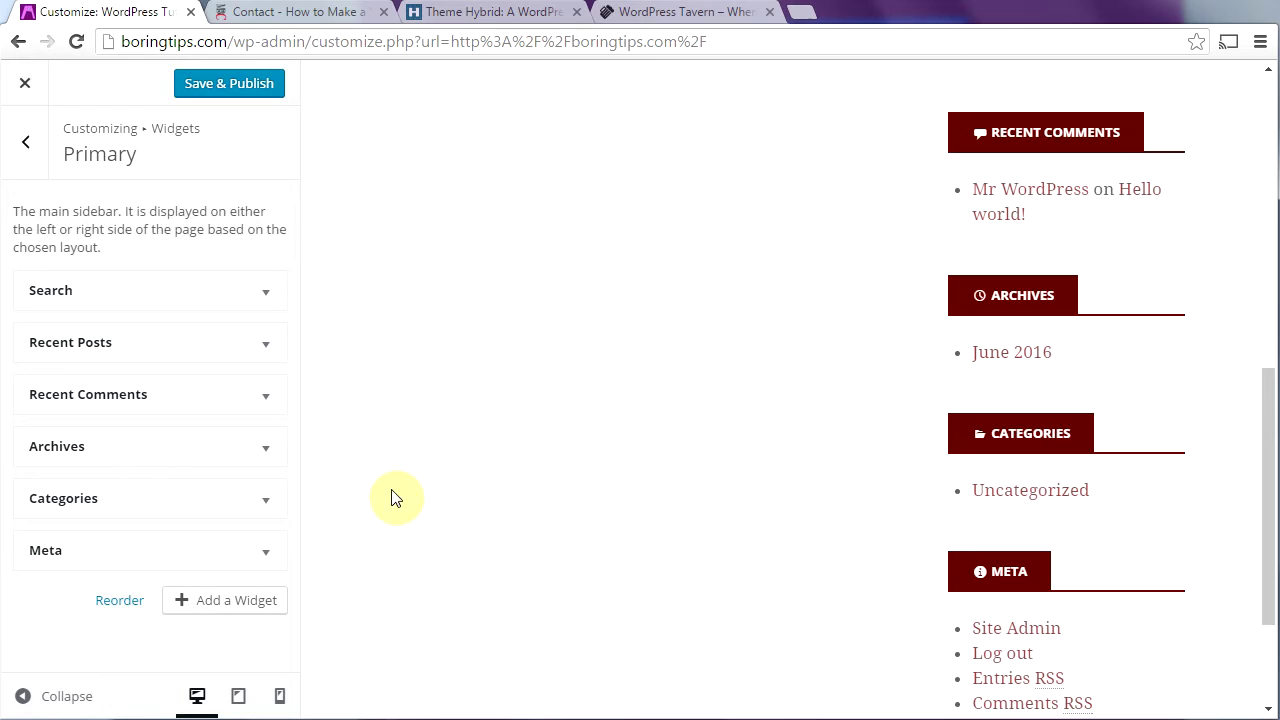
pyautogui.click(268, 551)
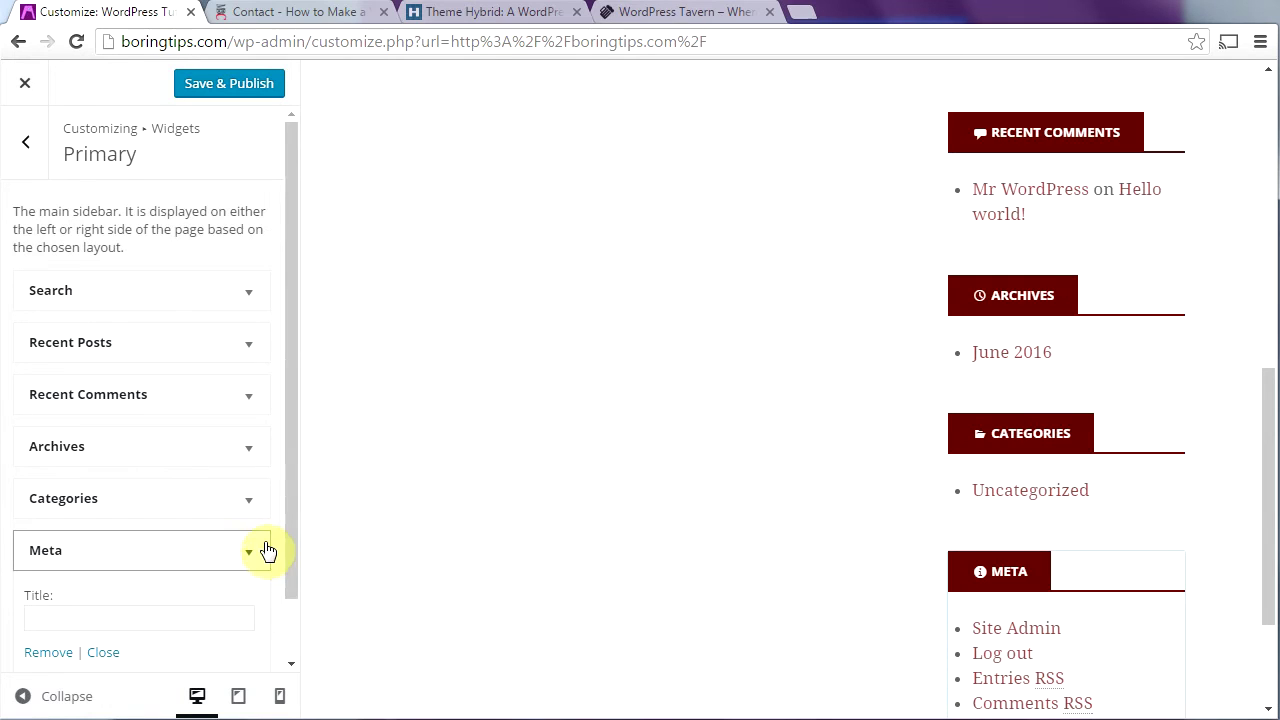
# Step: Remove the Meta widget from the Primary sidebar, open the Subsidiary widgets, then view the Contact page tab
pyautogui.moveTo(292, 507); pyautogui.dragTo(291, 552)
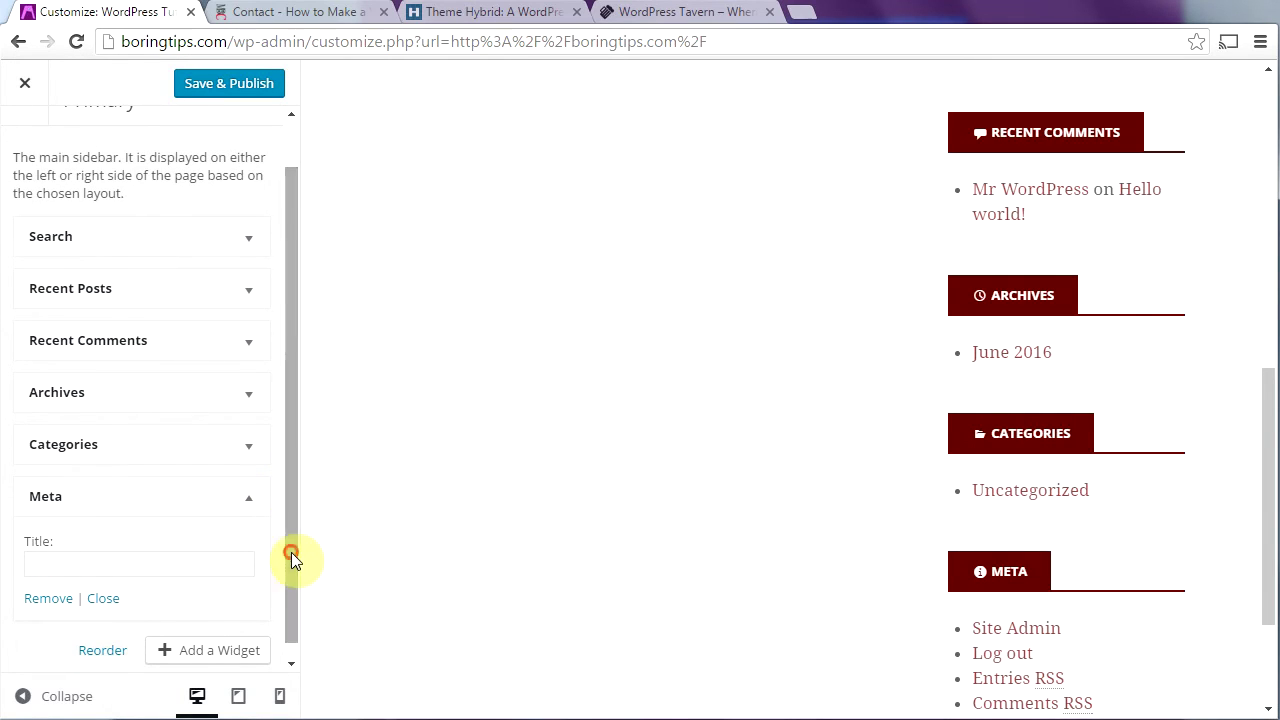
pyautogui.click(42, 598)
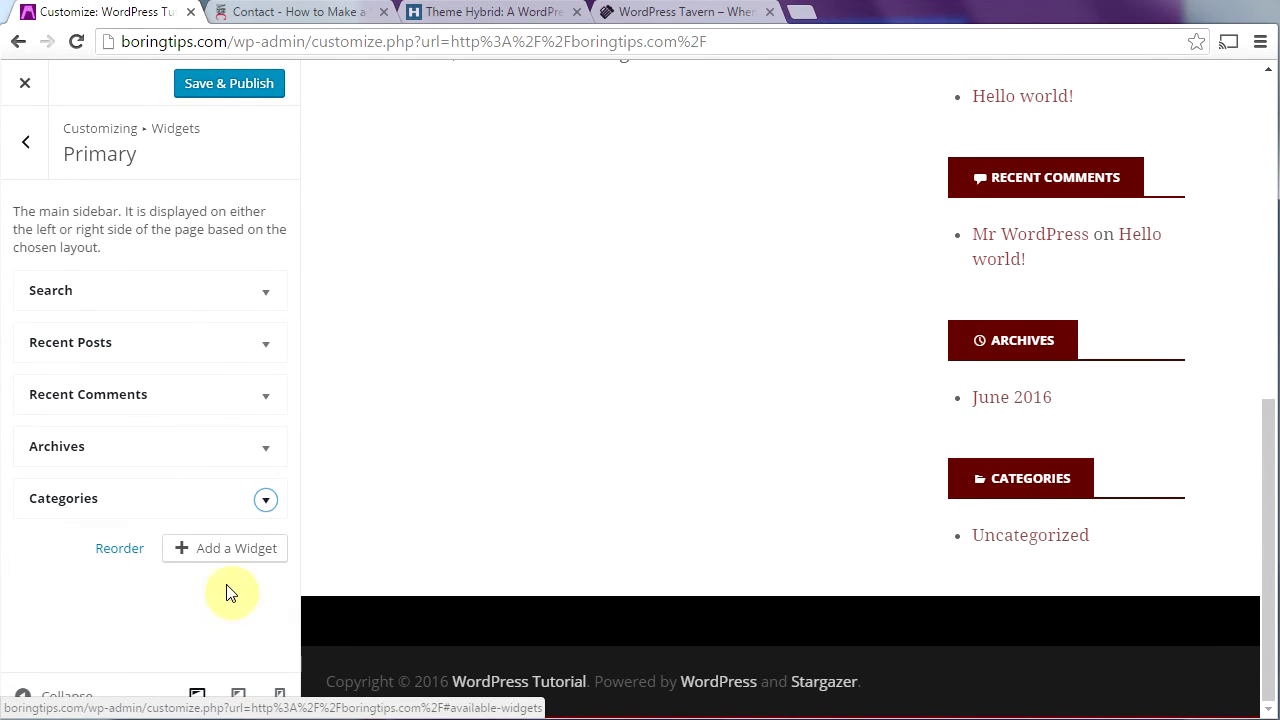
pyautogui.click(29, 145)
pyautogui.click(145, 268)
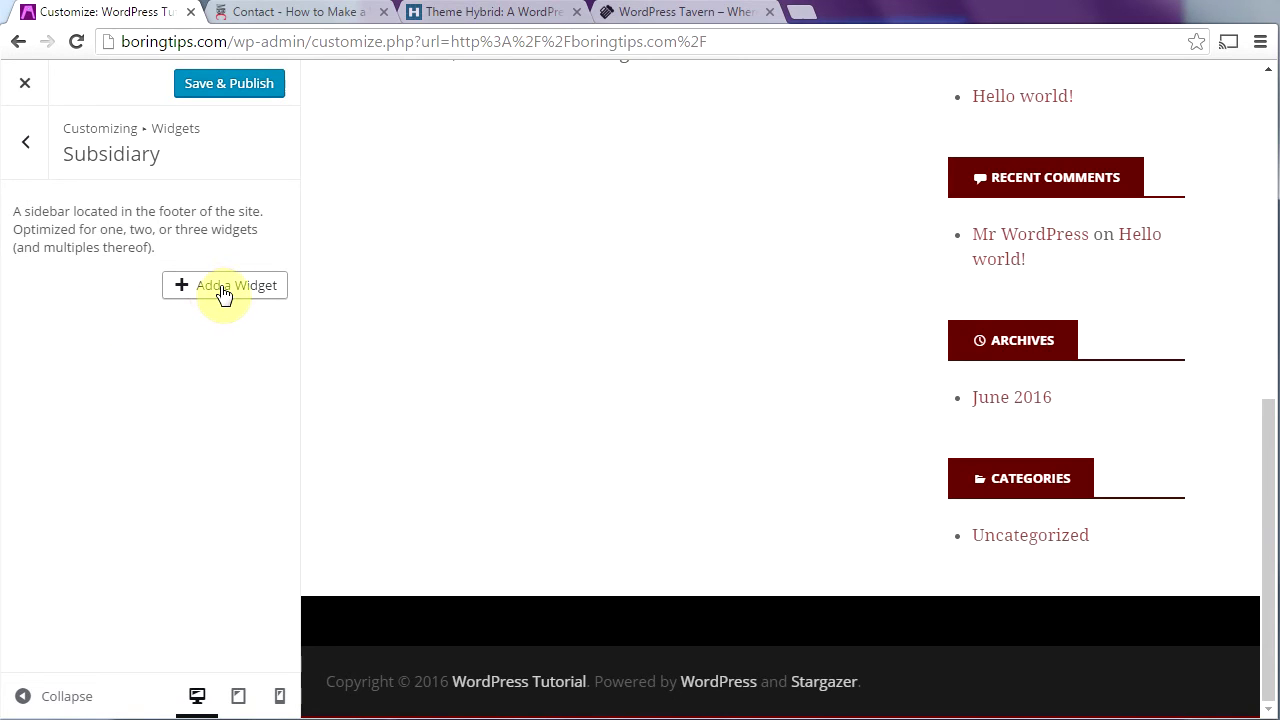
pyautogui.click(292, 18)
pyautogui.moveTo(1266, 394); pyautogui.dragTo(1270, 275)
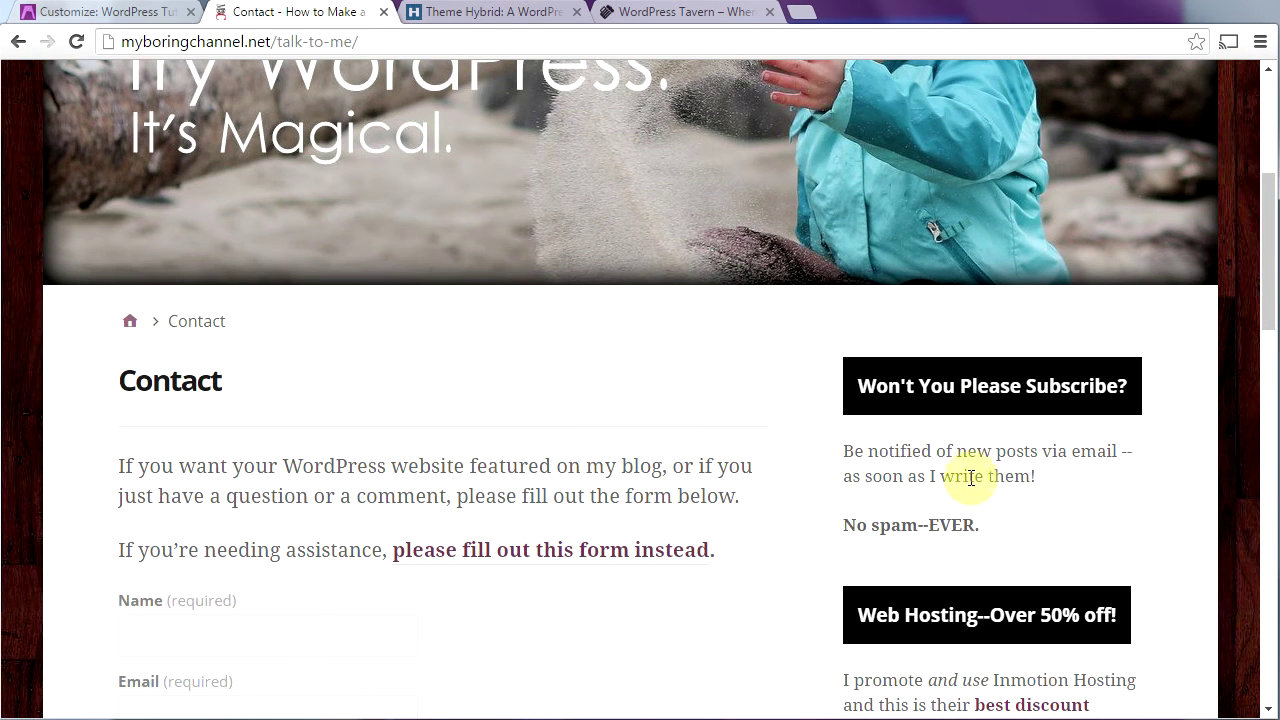
pyautogui.moveTo(1266, 309); pyautogui.dragTo(1270, 405)
pyautogui.scroll(-2, 1180, 366)
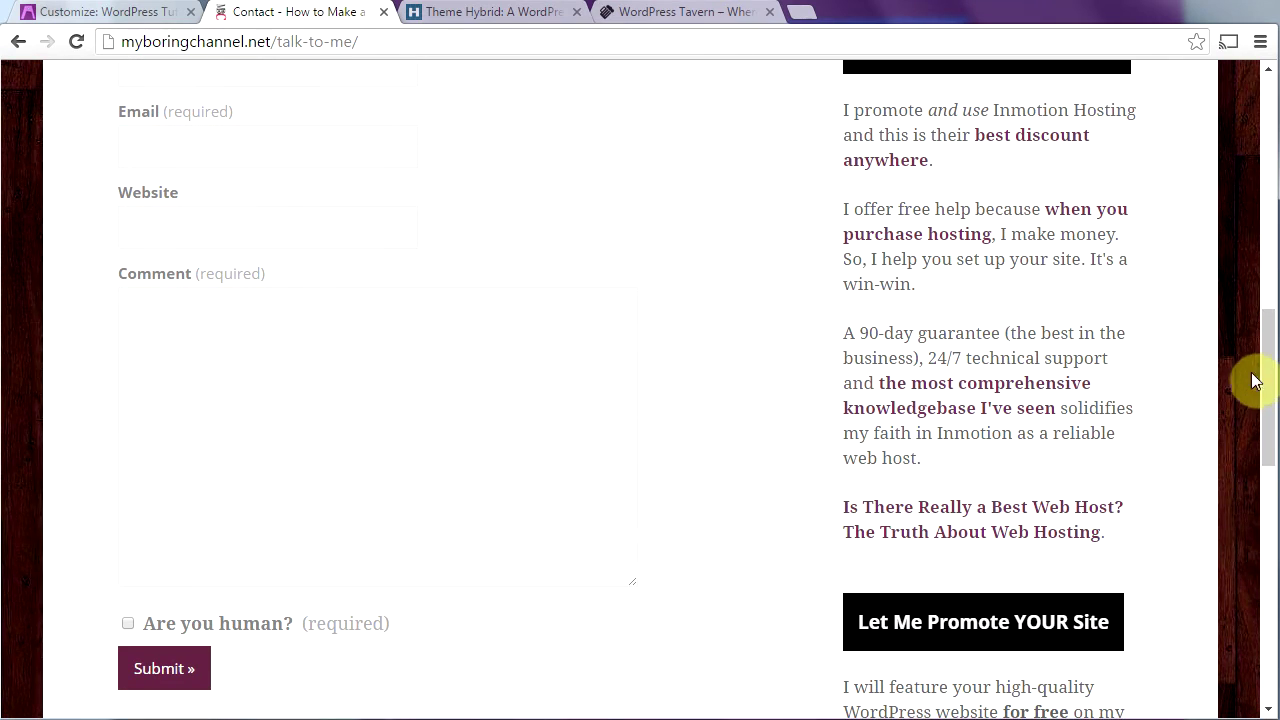
pyautogui.moveTo(1275, 388); pyautogui.dragTo(1268, 486)
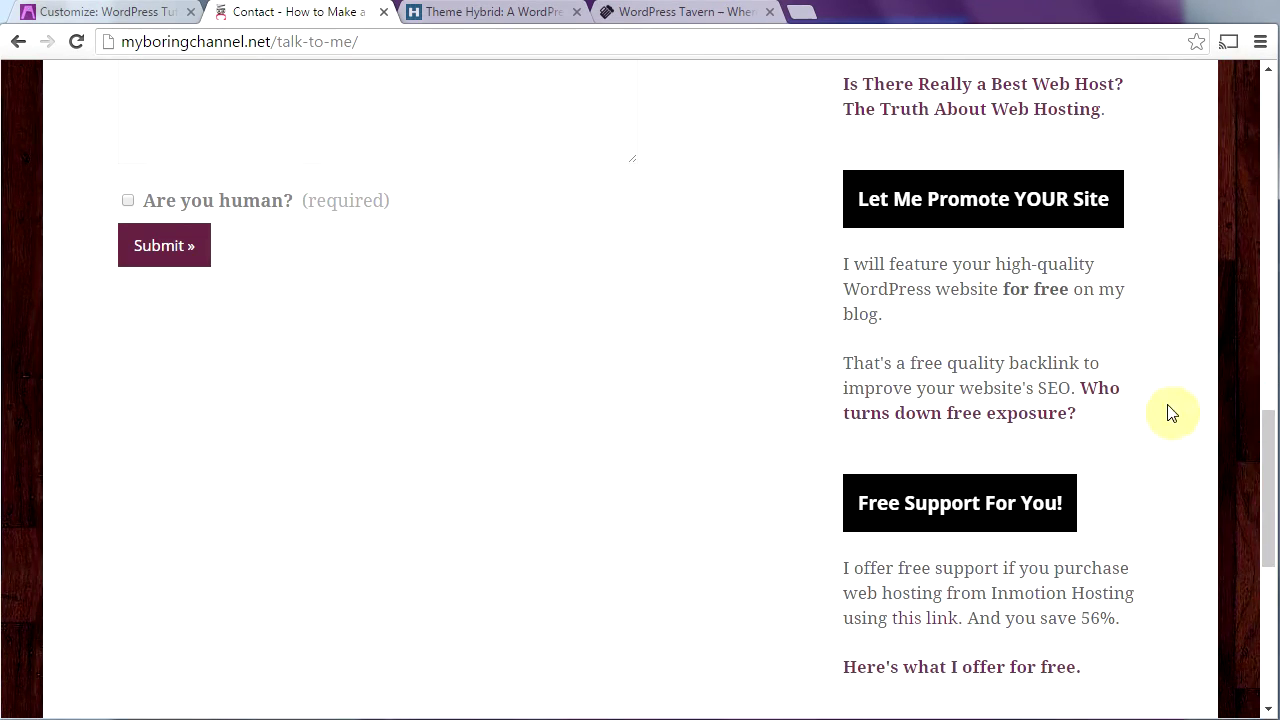
pyautogui.scroll(-2, 1266, 490)
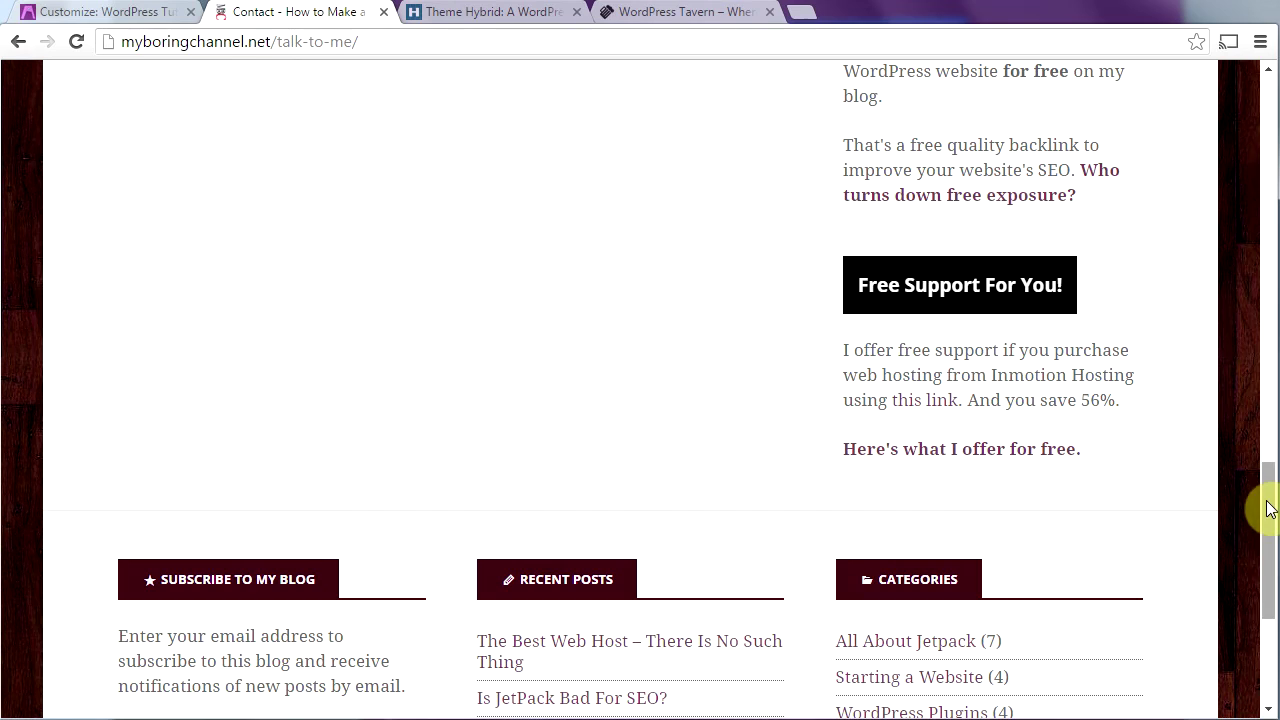
pyautogui.moveTo(1260, 509); pyautogui.dragTo(1249, 571)
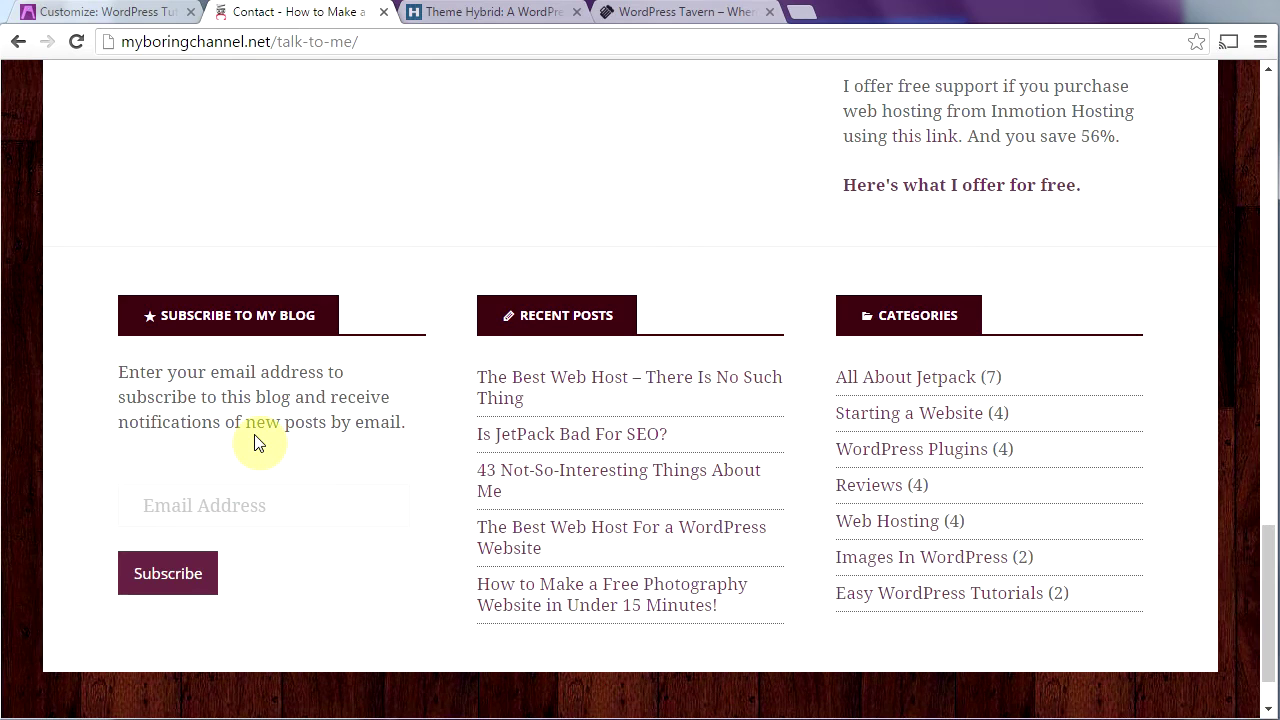
pyautogui.hotkey('ctrl', 'shift', 'Tab')
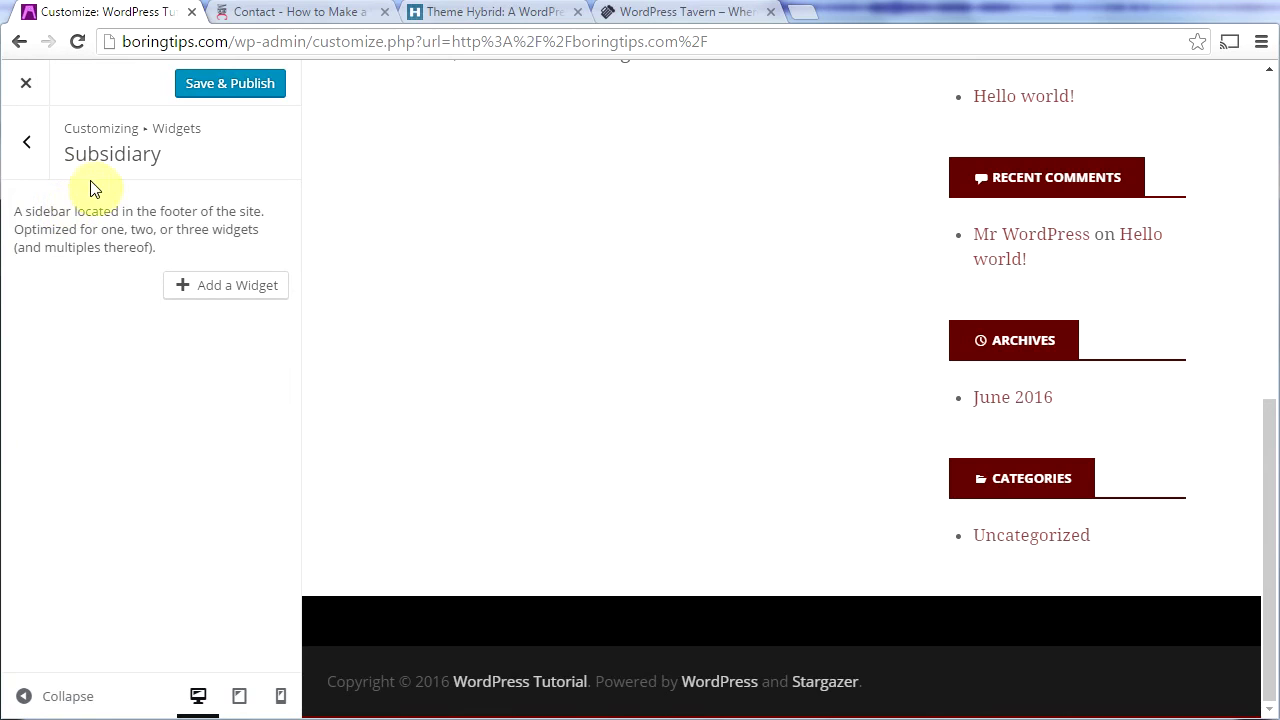
# Step: Return to the main Customizer menu and show the Static Front Page settings, still set to latest posts
pyautogui.click(27, 146)
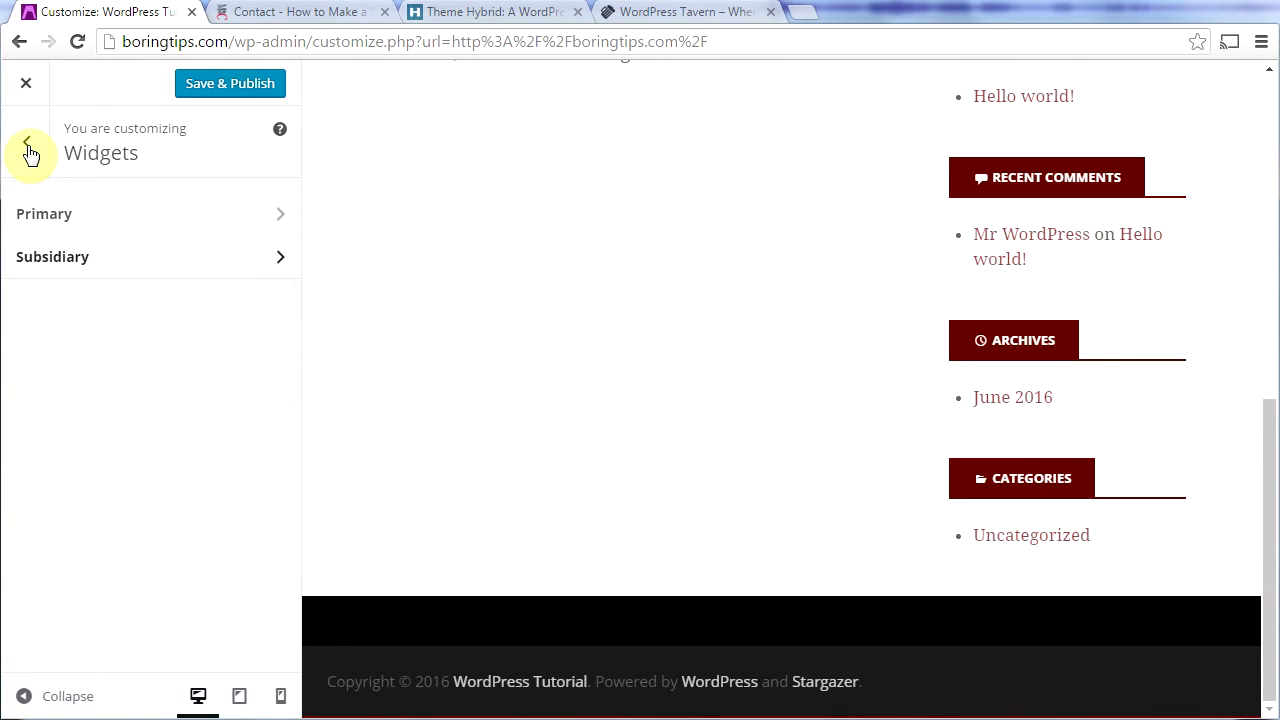
pyautogui.click(28, 146)
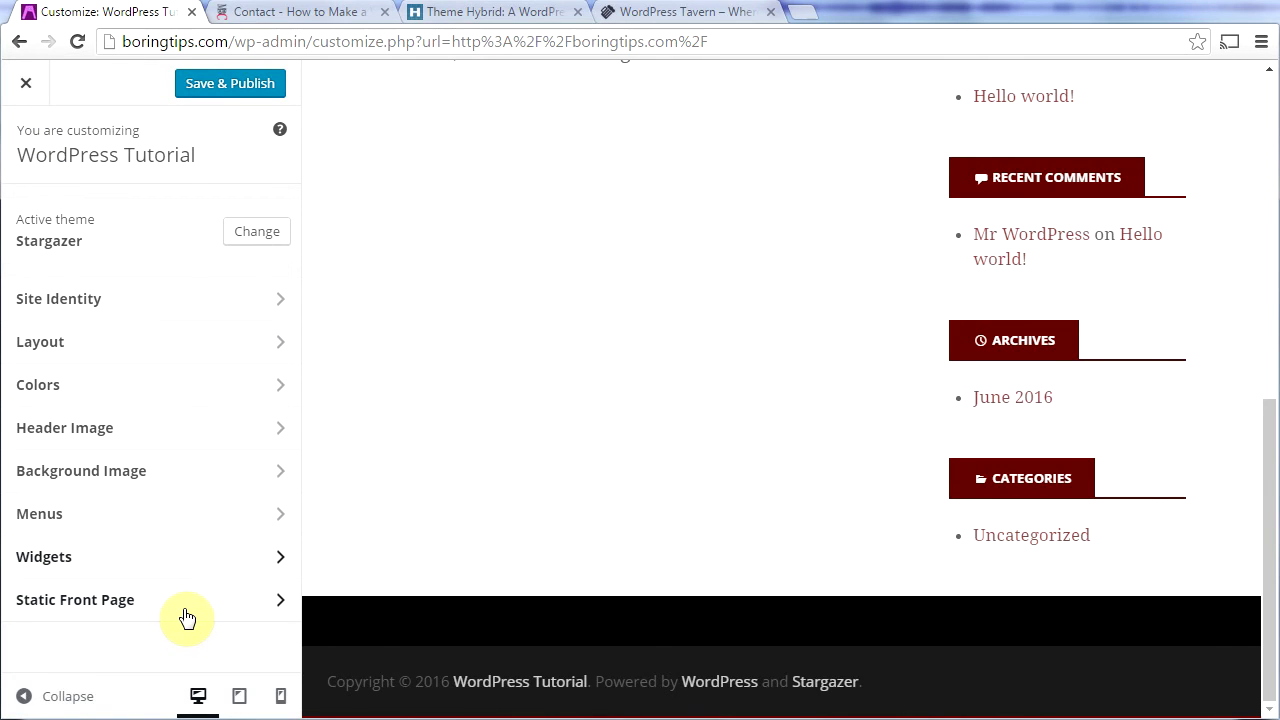
pyautogui.click(185, 612)
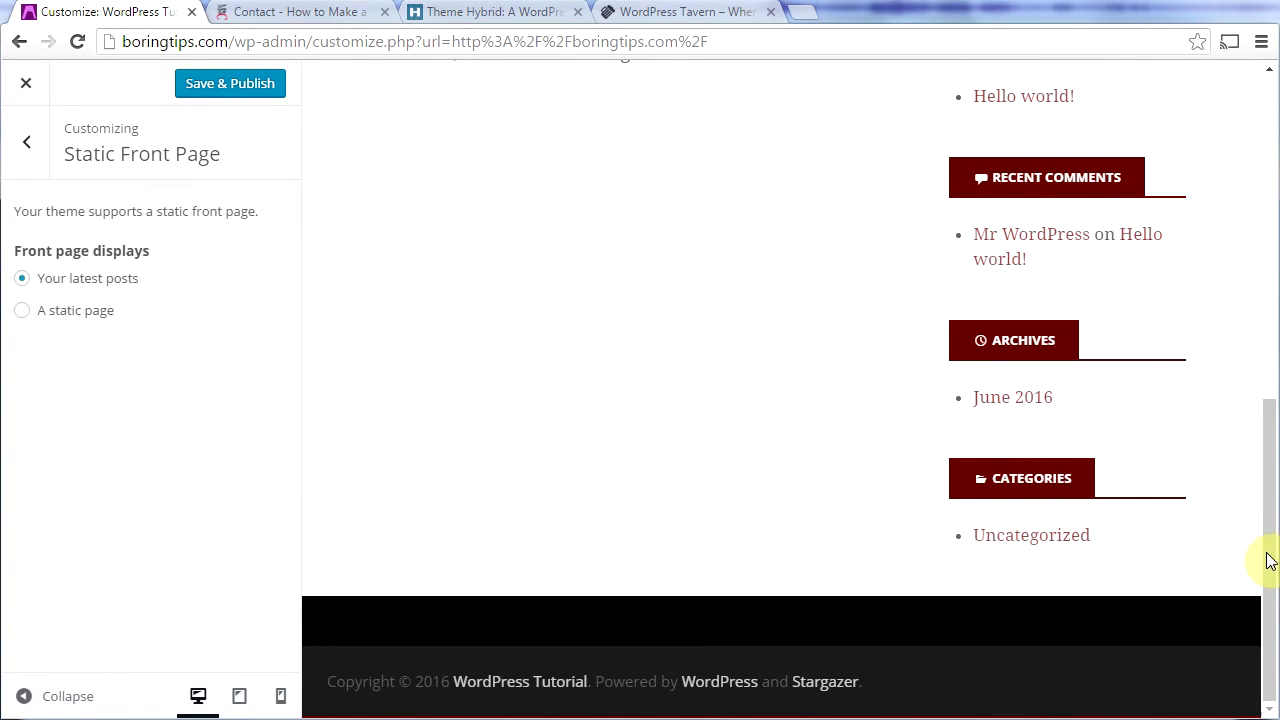
pyautogui.moveTo(1270, 560); pyautogui.dragTo(1216, 233)
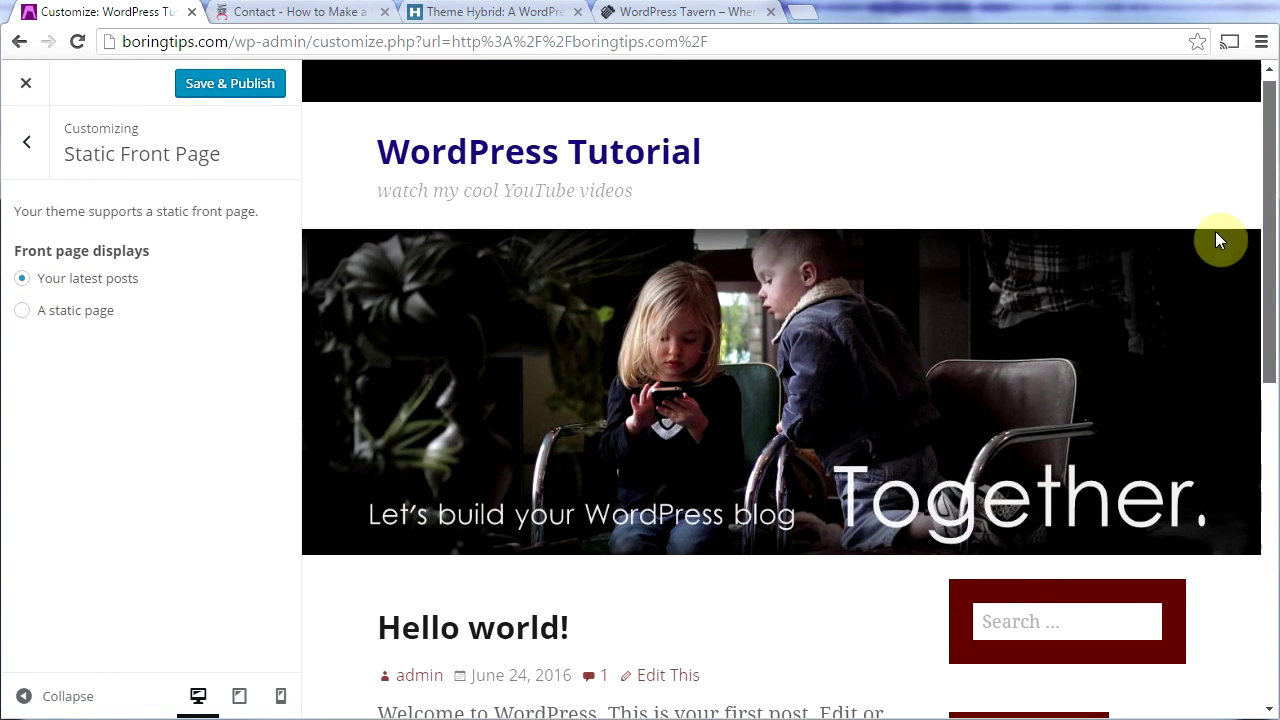
# Step: Look over the WP Tavern tab, then go from the Contact page to the home page and the My Boring Blog page
pyautogui.click(676, 12)
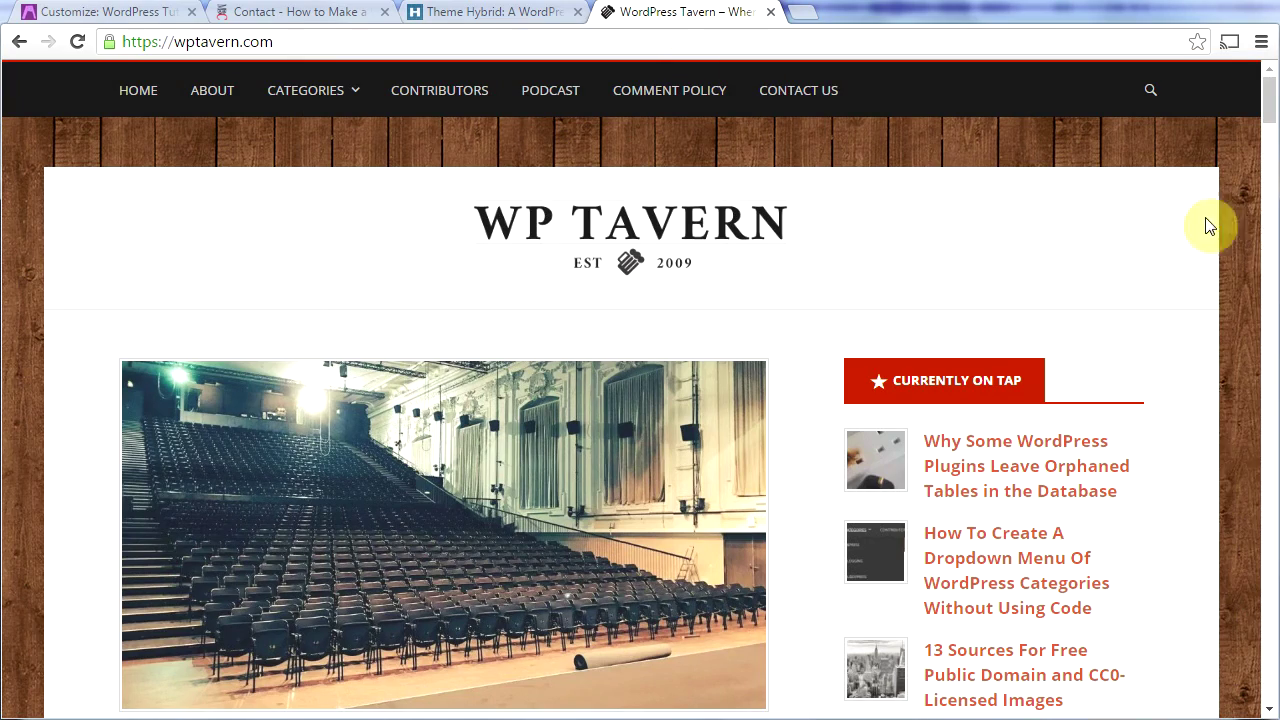
pyautogui.moveTo(1266, 100); pyautogui.dragTo(797, 323)
pyautogui.click(306, 20)
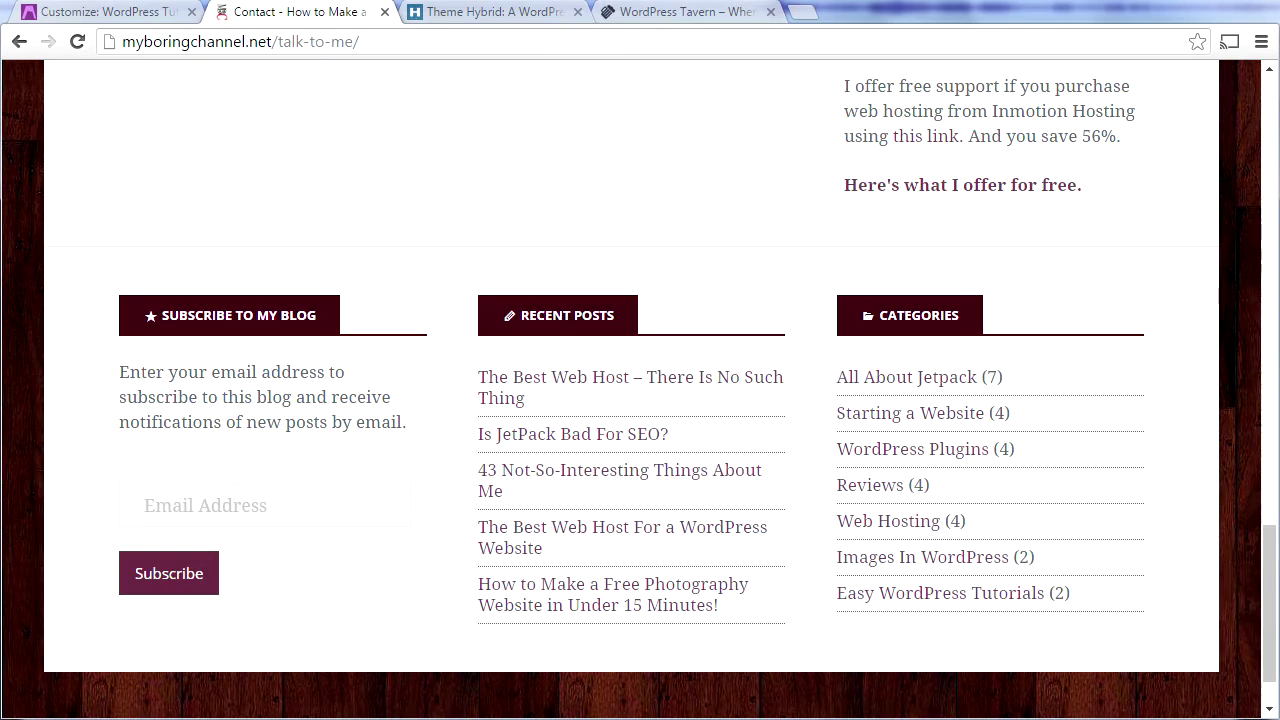
pyautogui.moveTo(1260, 600); pyautogui.dragTo(1260, 134)
pyautogui.click(333, 236)
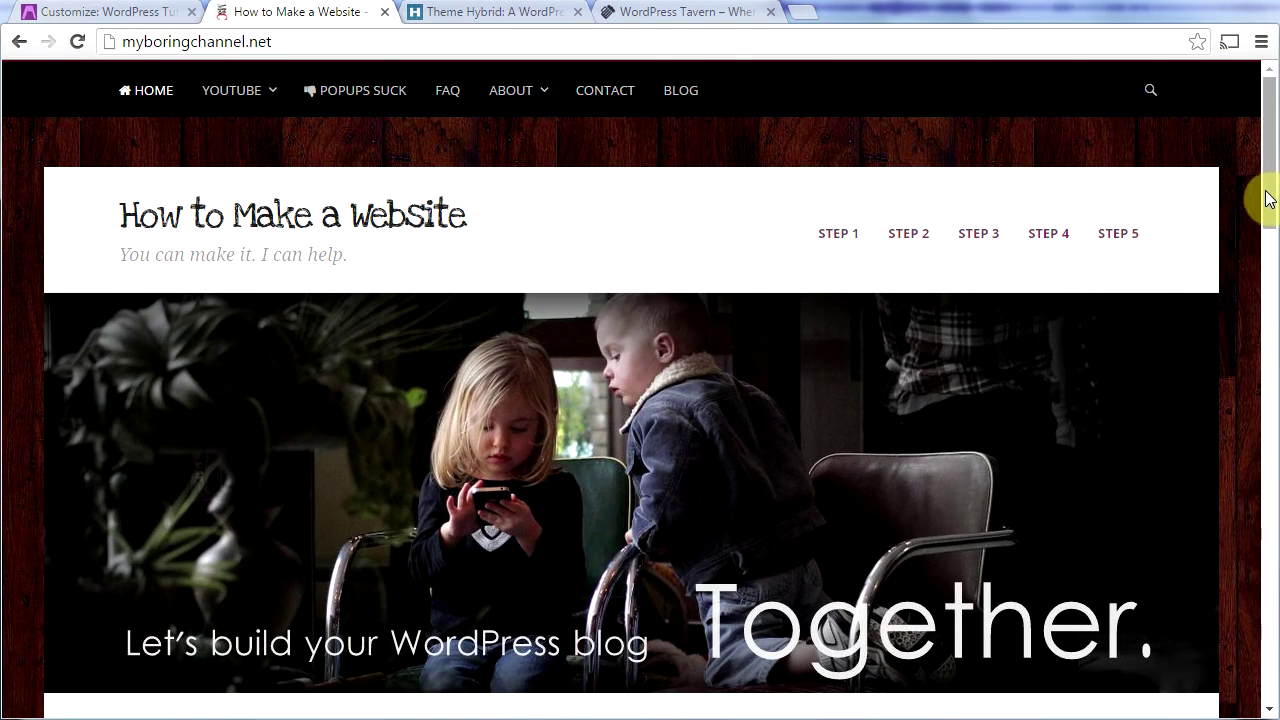
pyautogui.moveTo(1268, 197)
pyautogui.mouseDown()
pyautogui.moveTo(1269, 572)
pyautogui.moveTo(1269, 206)
pyautogui.mouseUp()
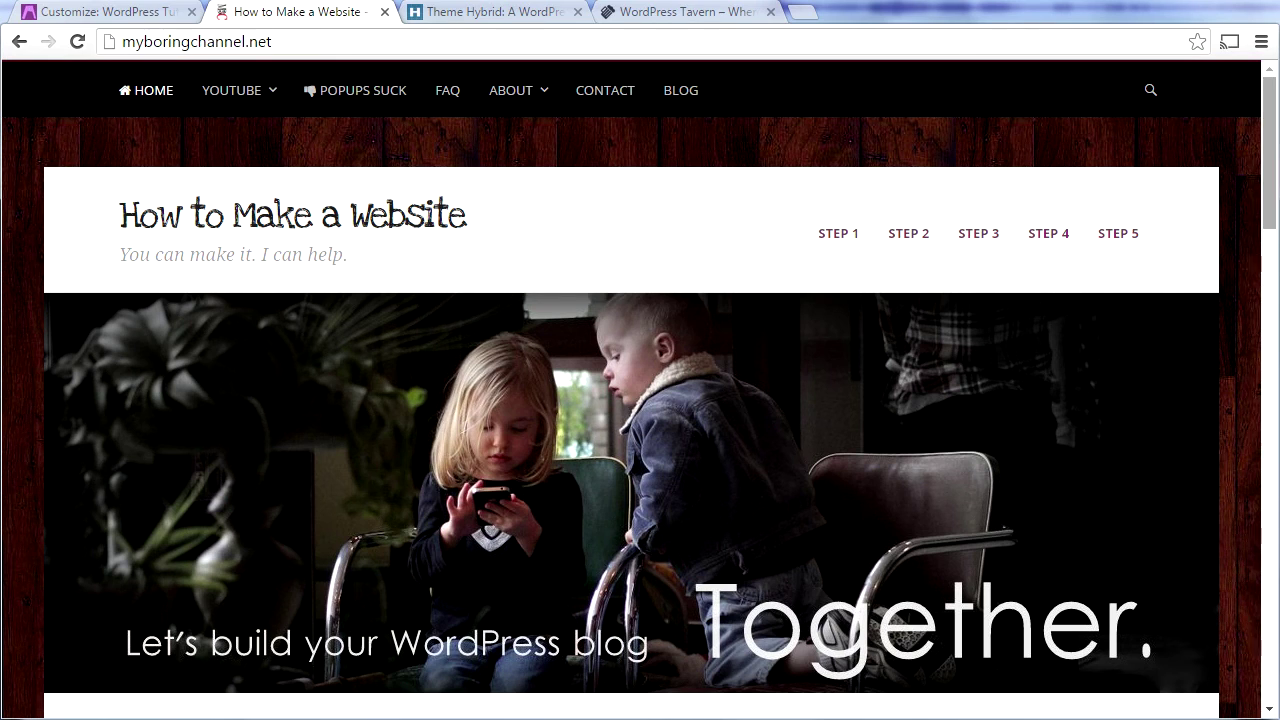
pyautogui.click(700, 91)
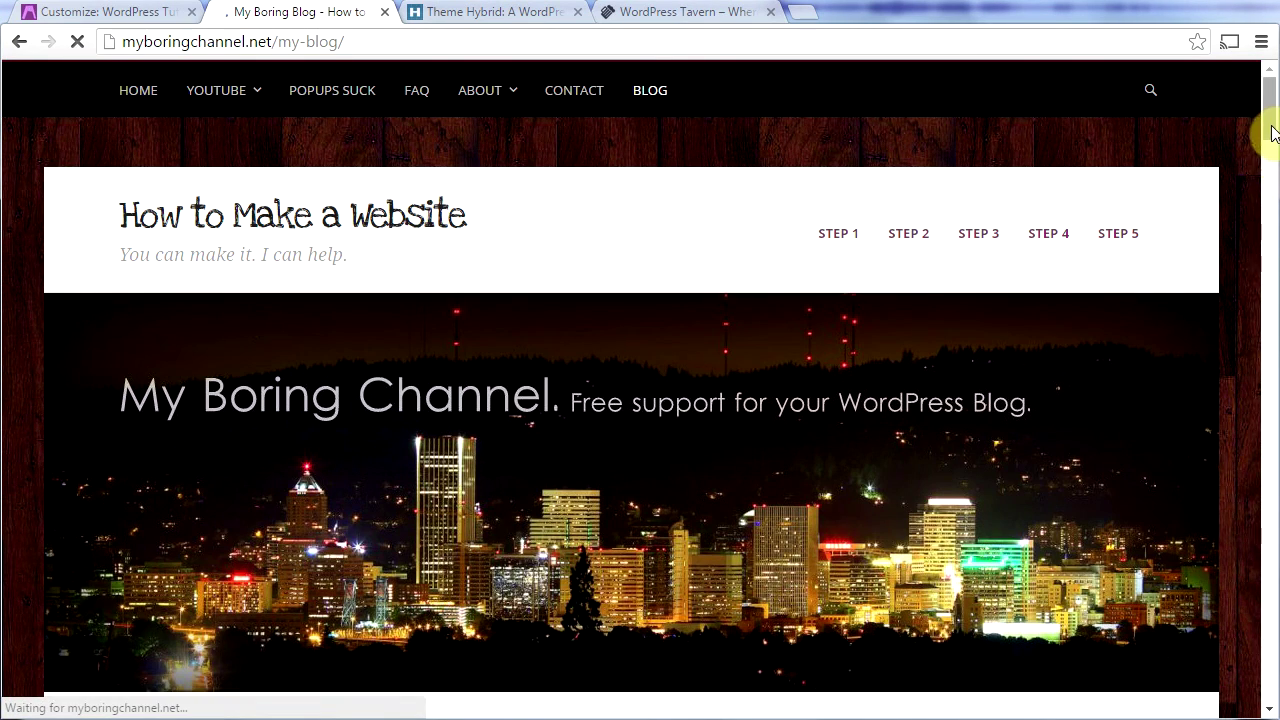
pyautogui.moveTo(1269, 137)
pyautogui.mouseDown()
pyautogui.moveTo(1266, 420)
pyautogui.moveTo(1266, 115)
pyautogui.mouseUp()
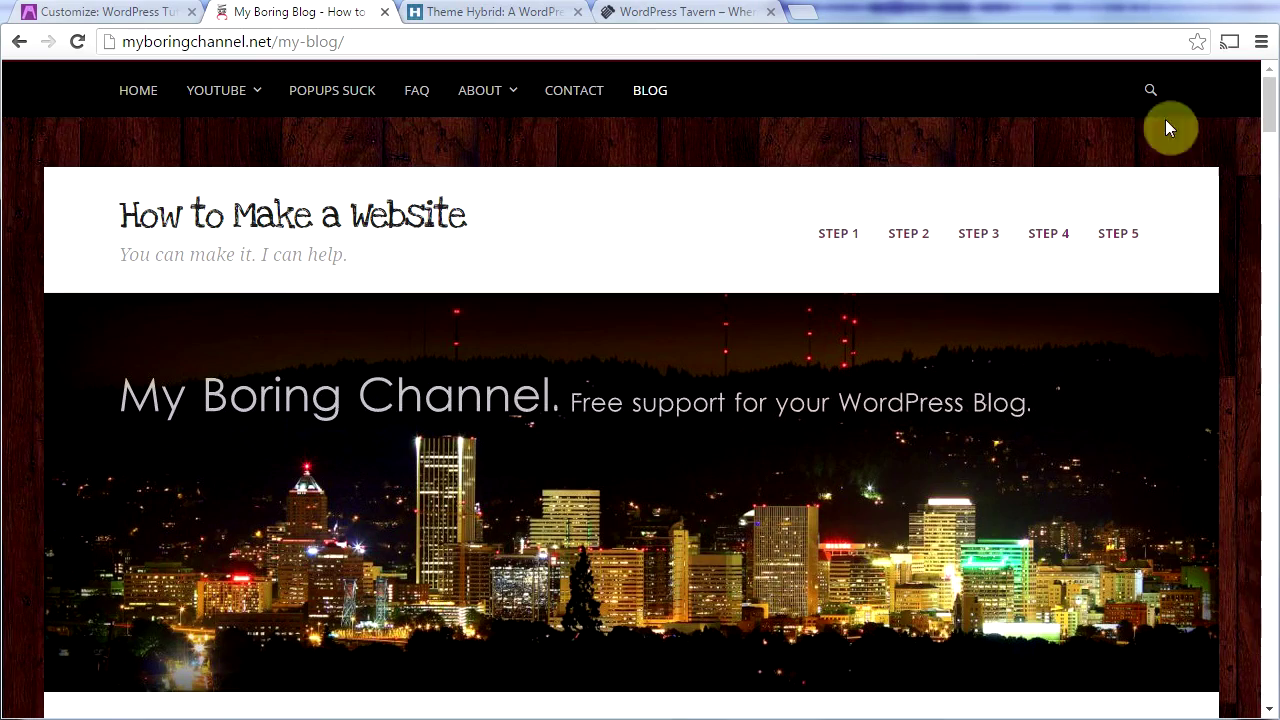
pyautogui.moveTo(478, 110)
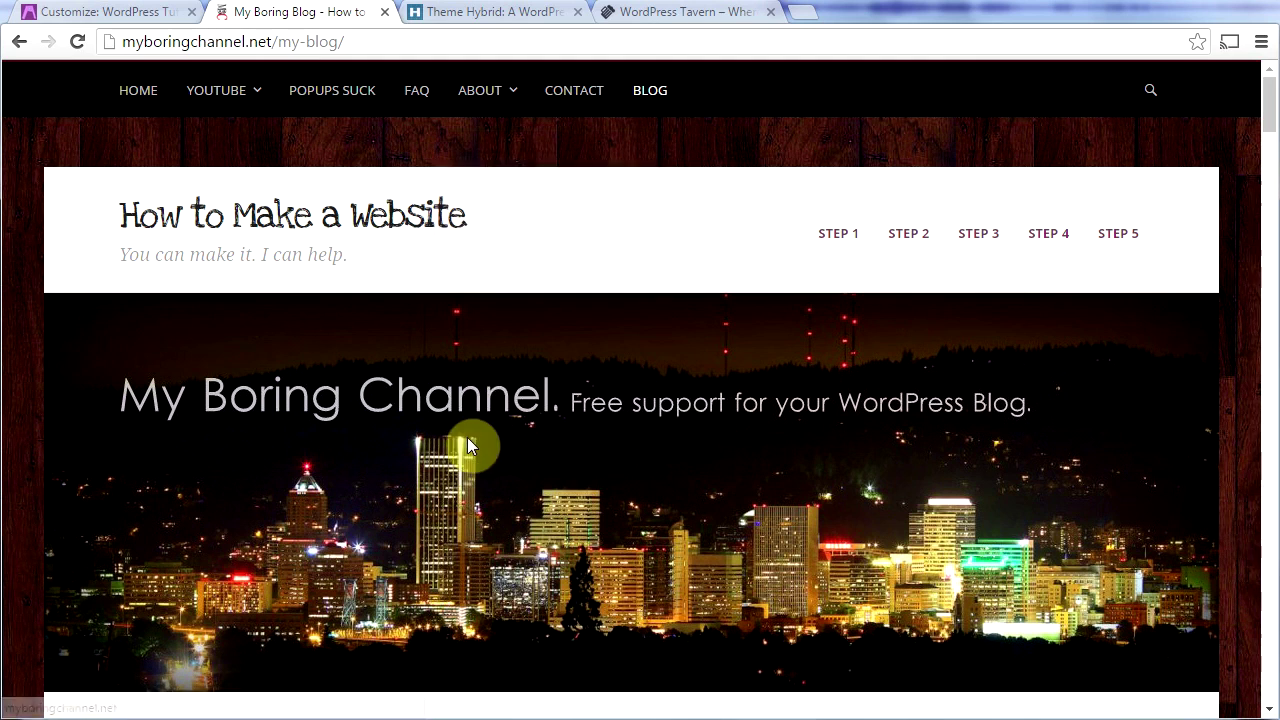
# Step: Save & Publish the Customizer changes so the live WordPress Tutorial site shows them
pyautogui.click(105, 12)
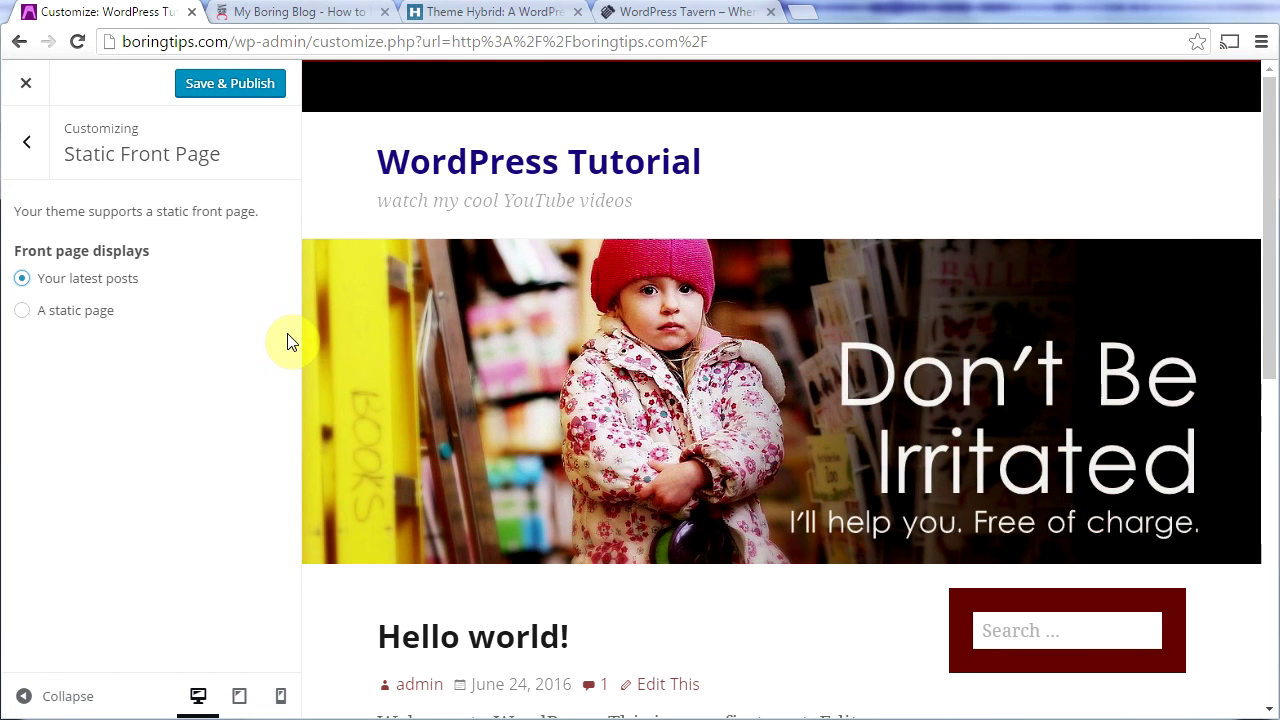
pyautogui.click(234, 90)
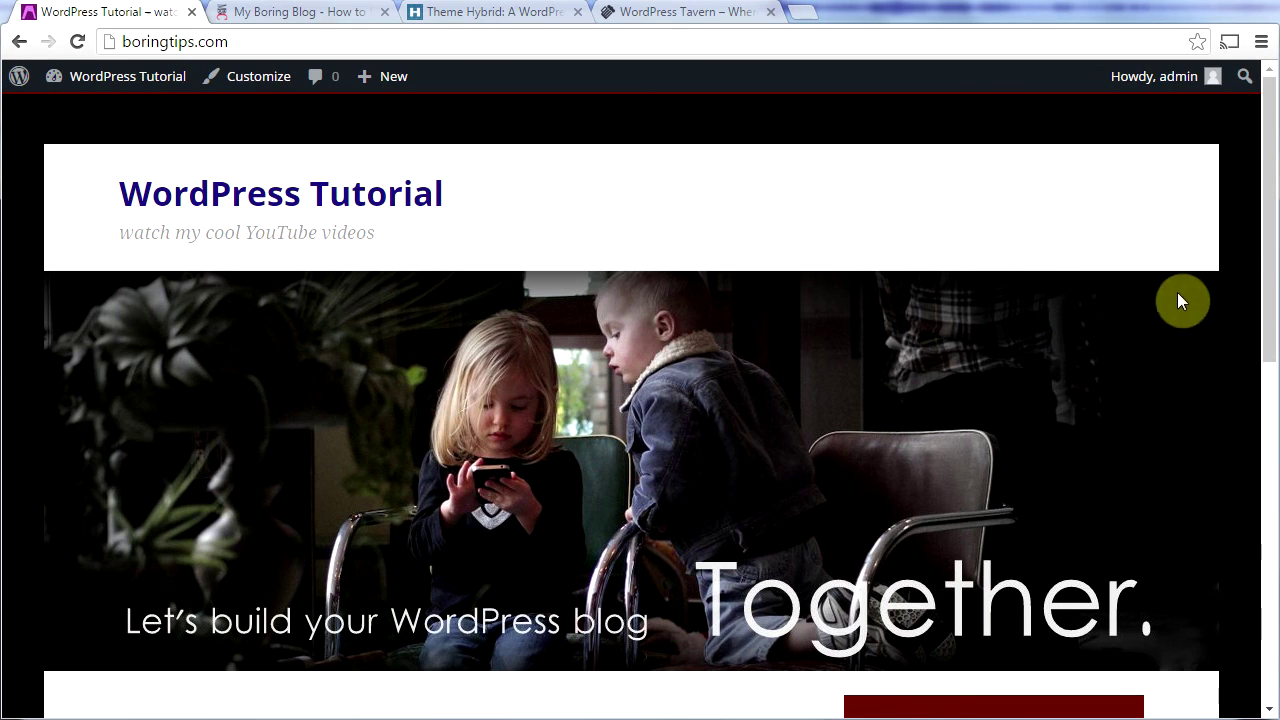
pyautogui.moveTo(1266, 203)
pyautogui.mouseDown()
pyautogui.moveTo(1266, 571)
pyautogui.moveTo(1268, 189)
pyautogui.mouseUp()
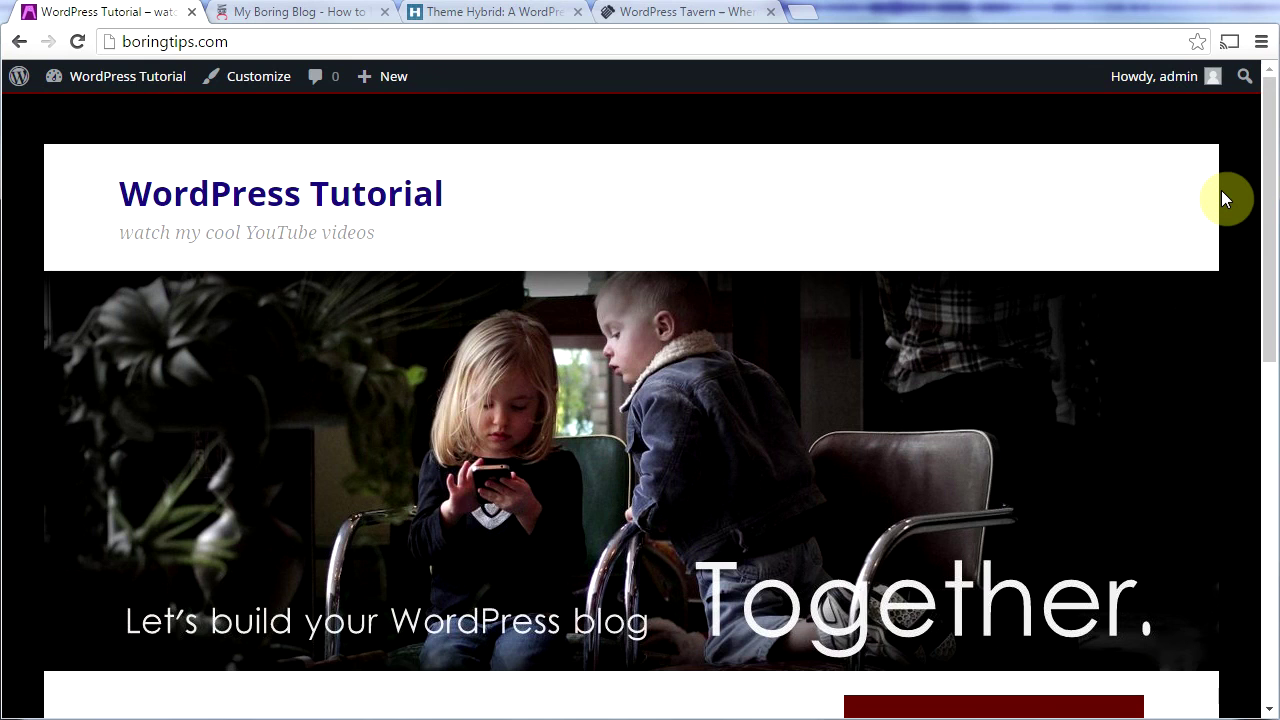